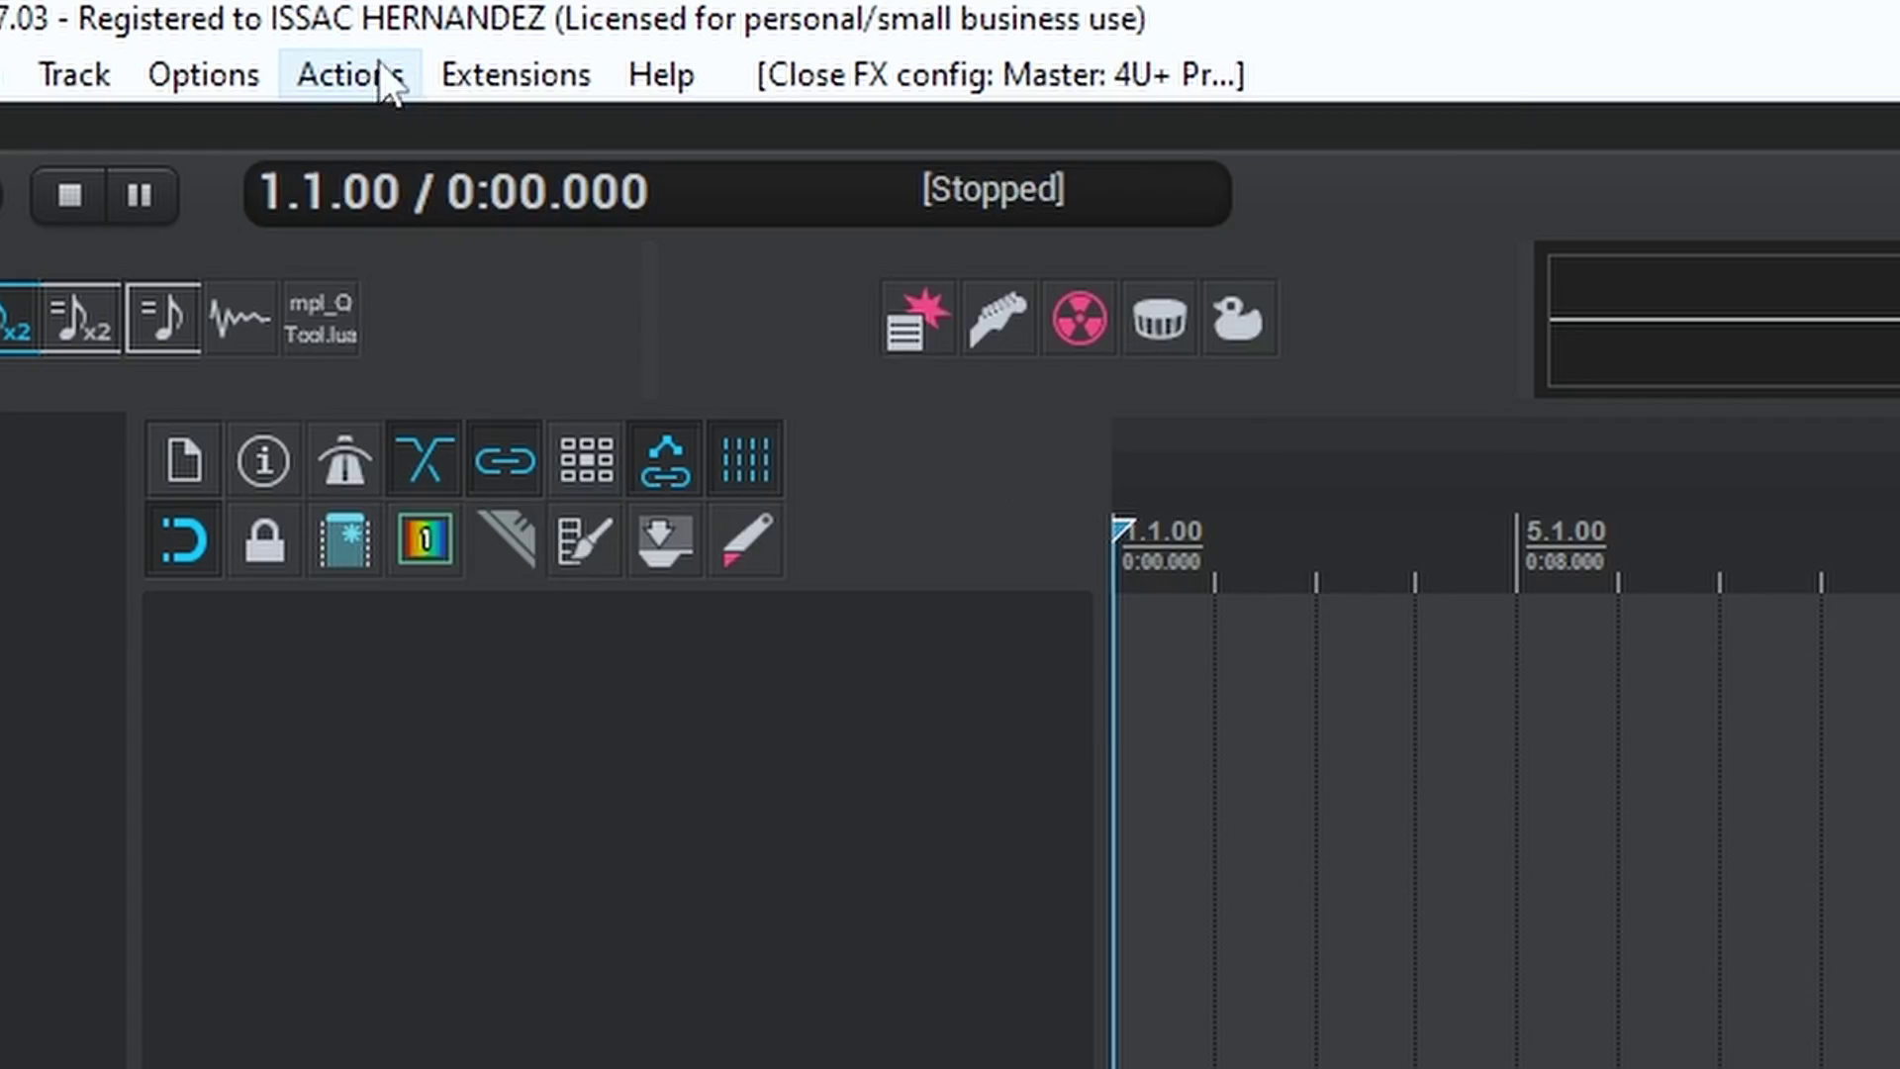
# Open the Actions list and start a new custom action
pyautogui.click(306, 30)
pyautogui.click(461, 140)
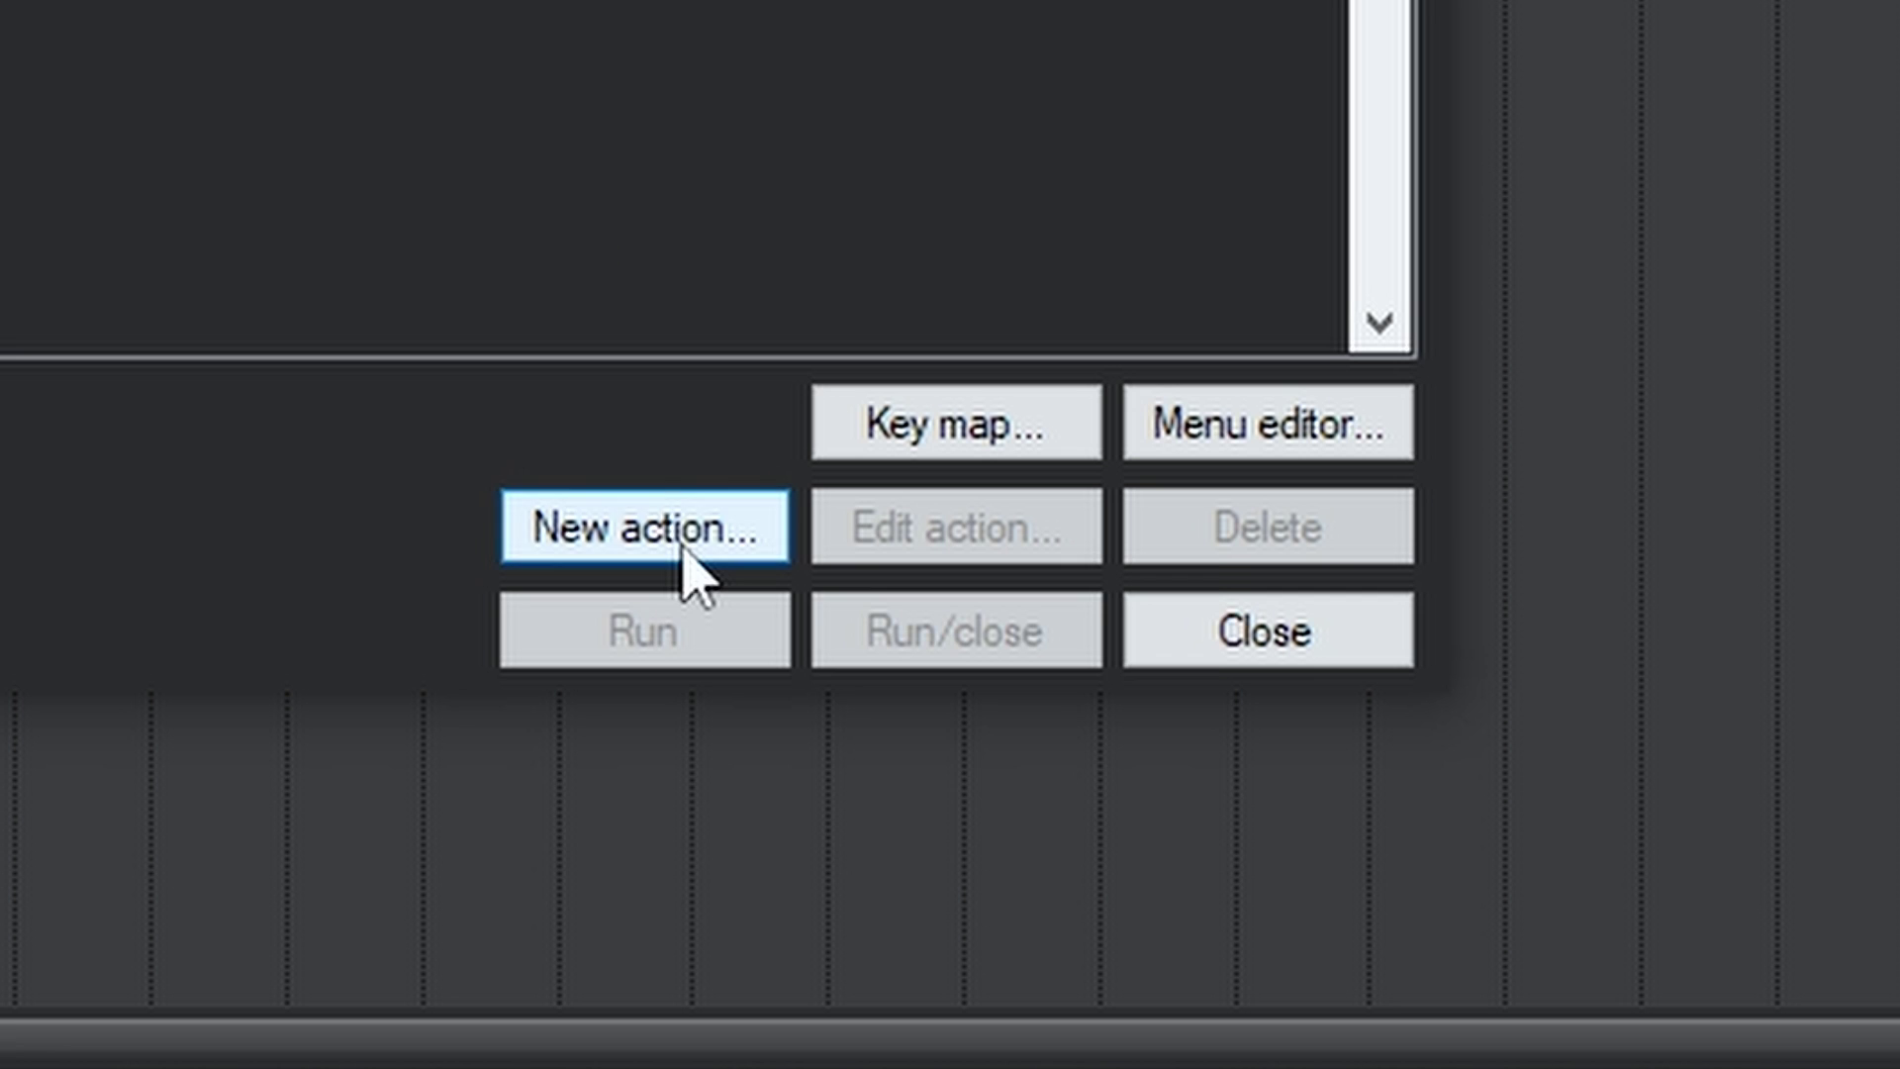
pyautogui.click(1408, 995)
pyautogui.click(1462, 1023)
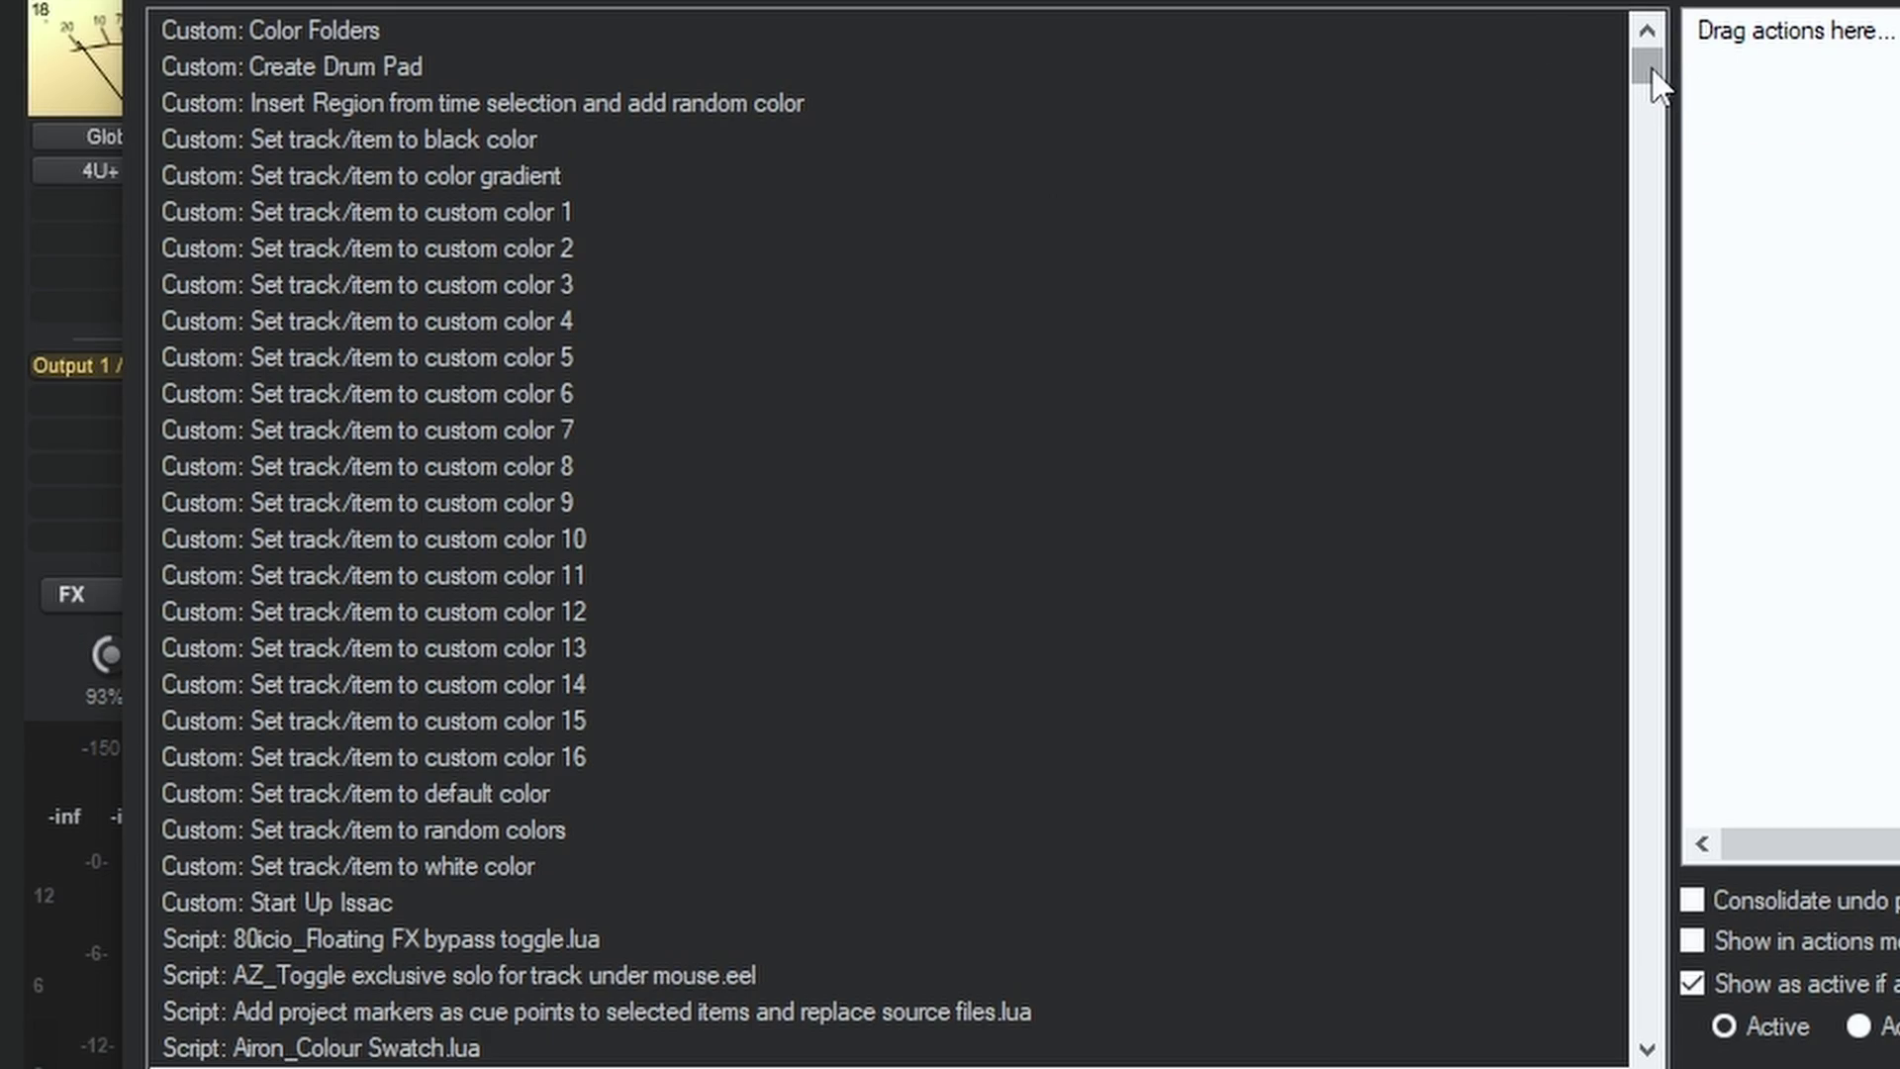
# Filter for 'issac' and open the Start Up Issac action, showing its ReaLauncher and Global Sampler scripts
pyautogui.moveTo(1650, 66); pyautogui.dragTo(1611, 41)
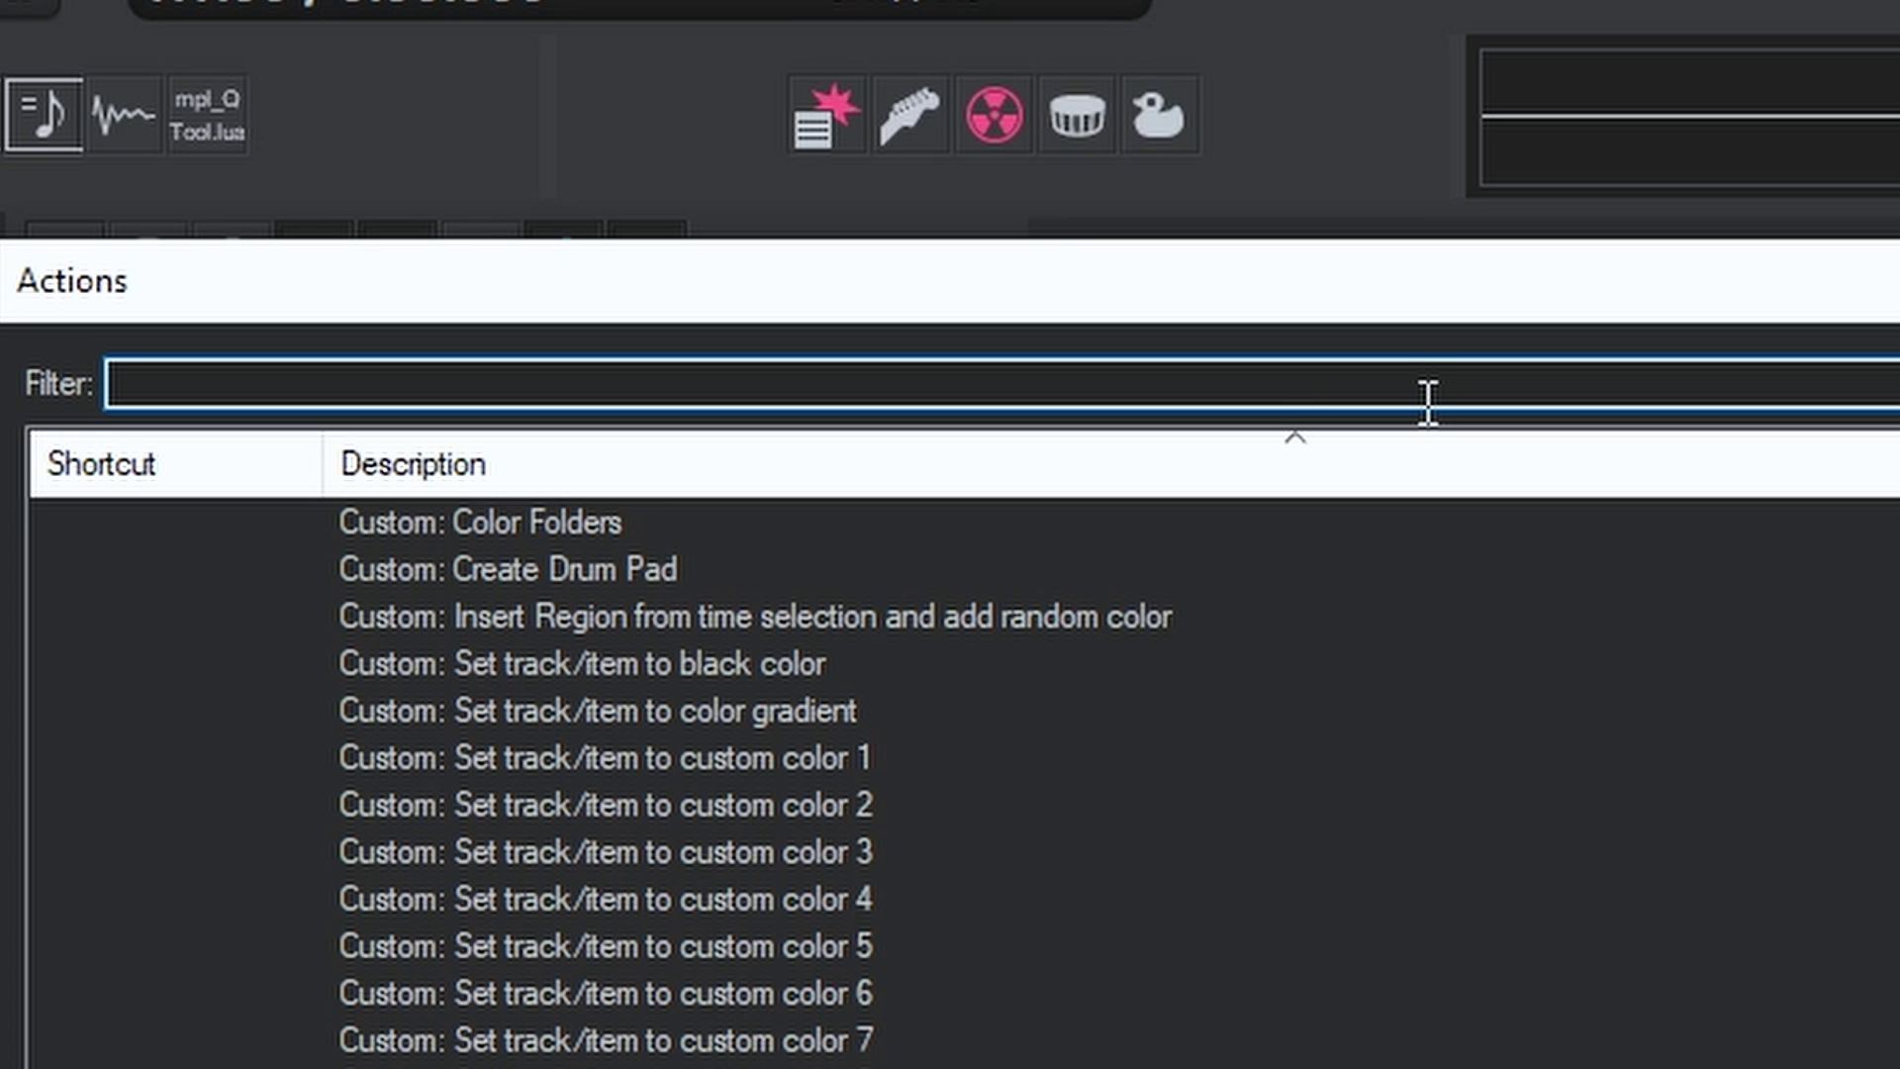
pyautogui.write('issac')
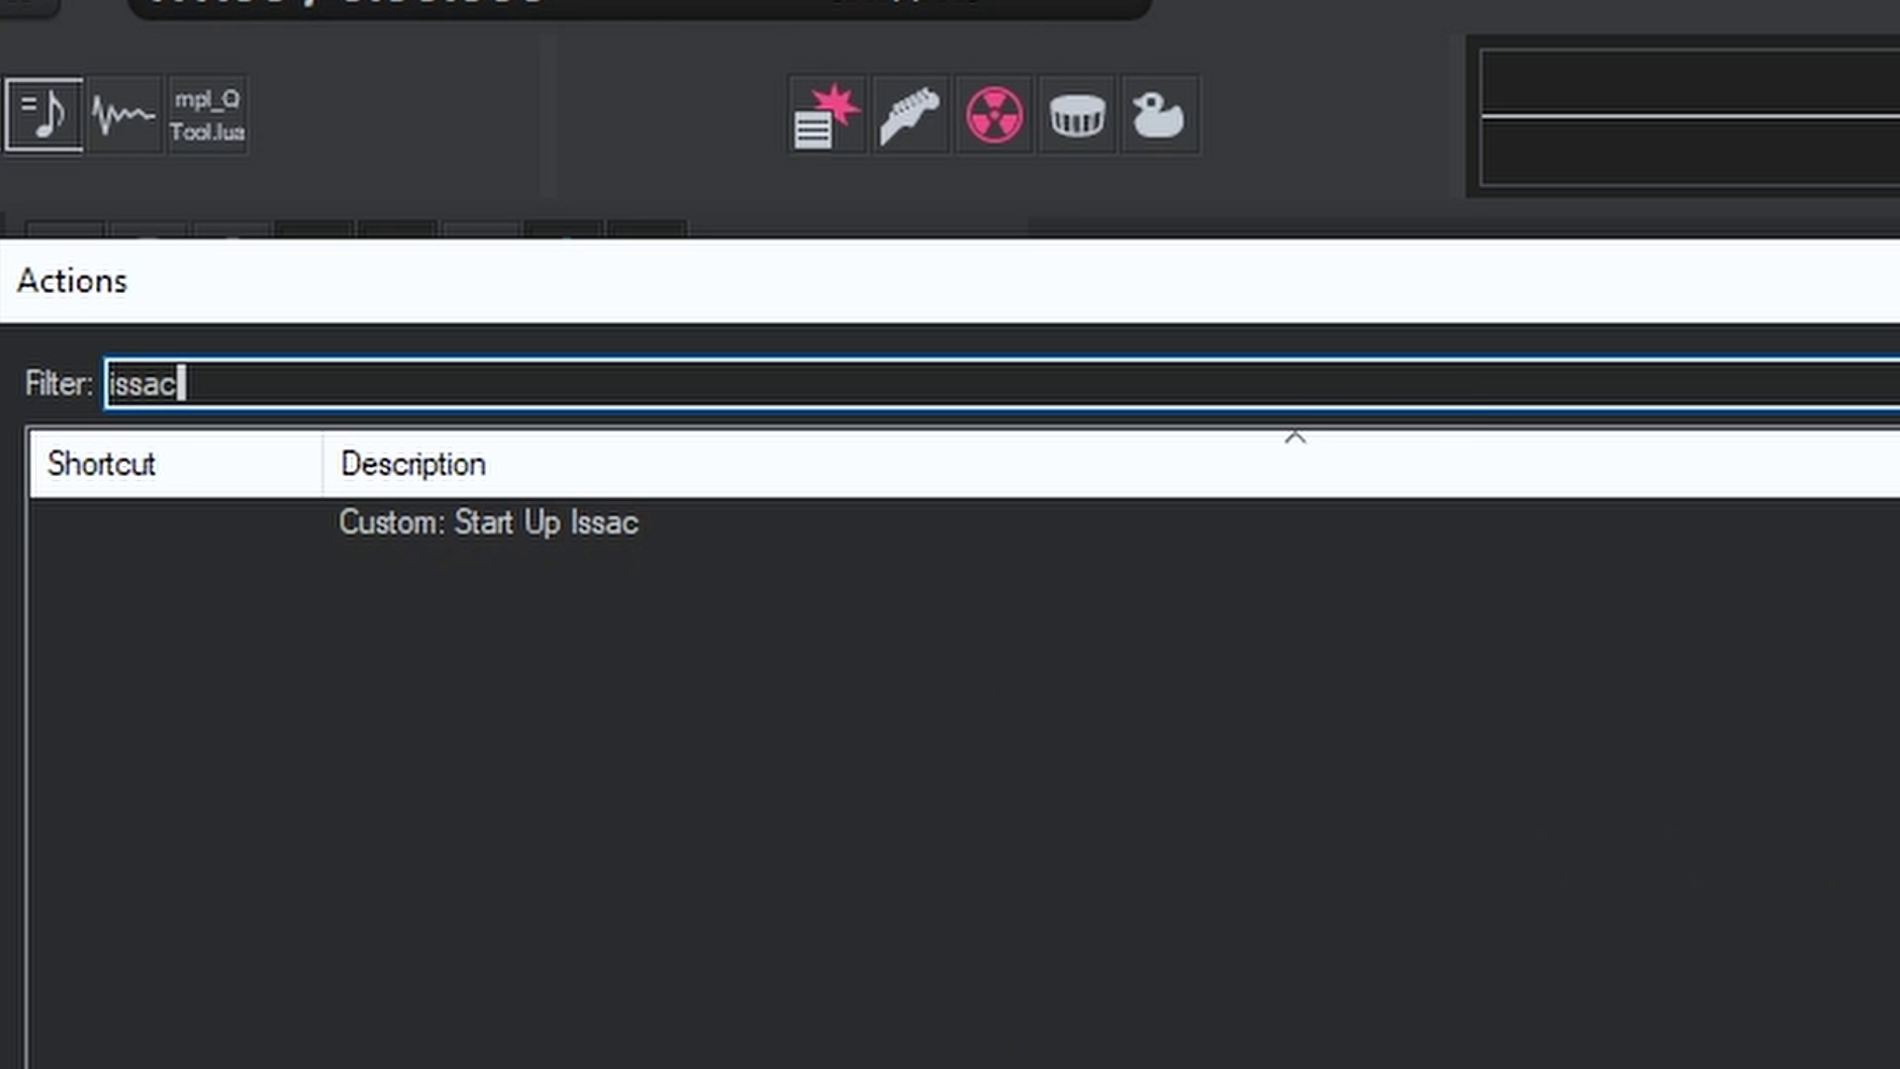
pyautogui.click(636, 539)
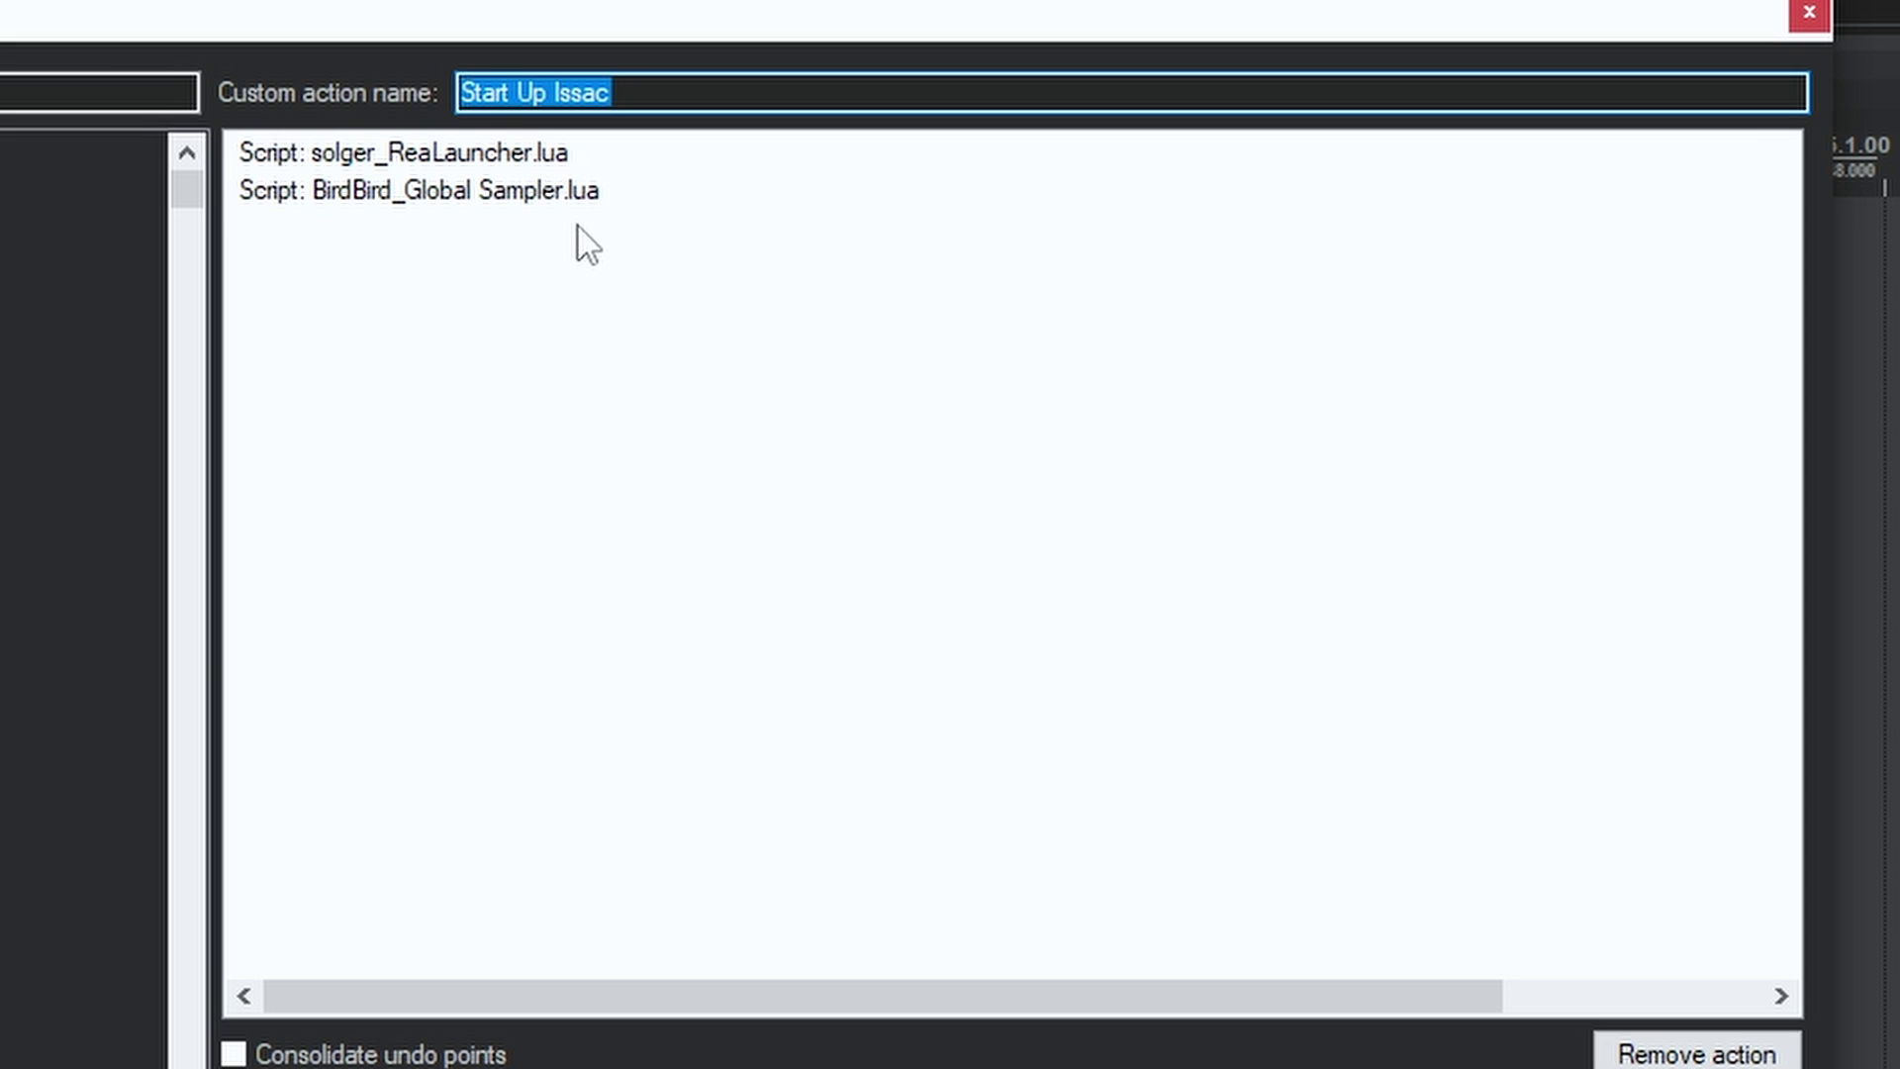
pyautogui.rightClick(528, 164)
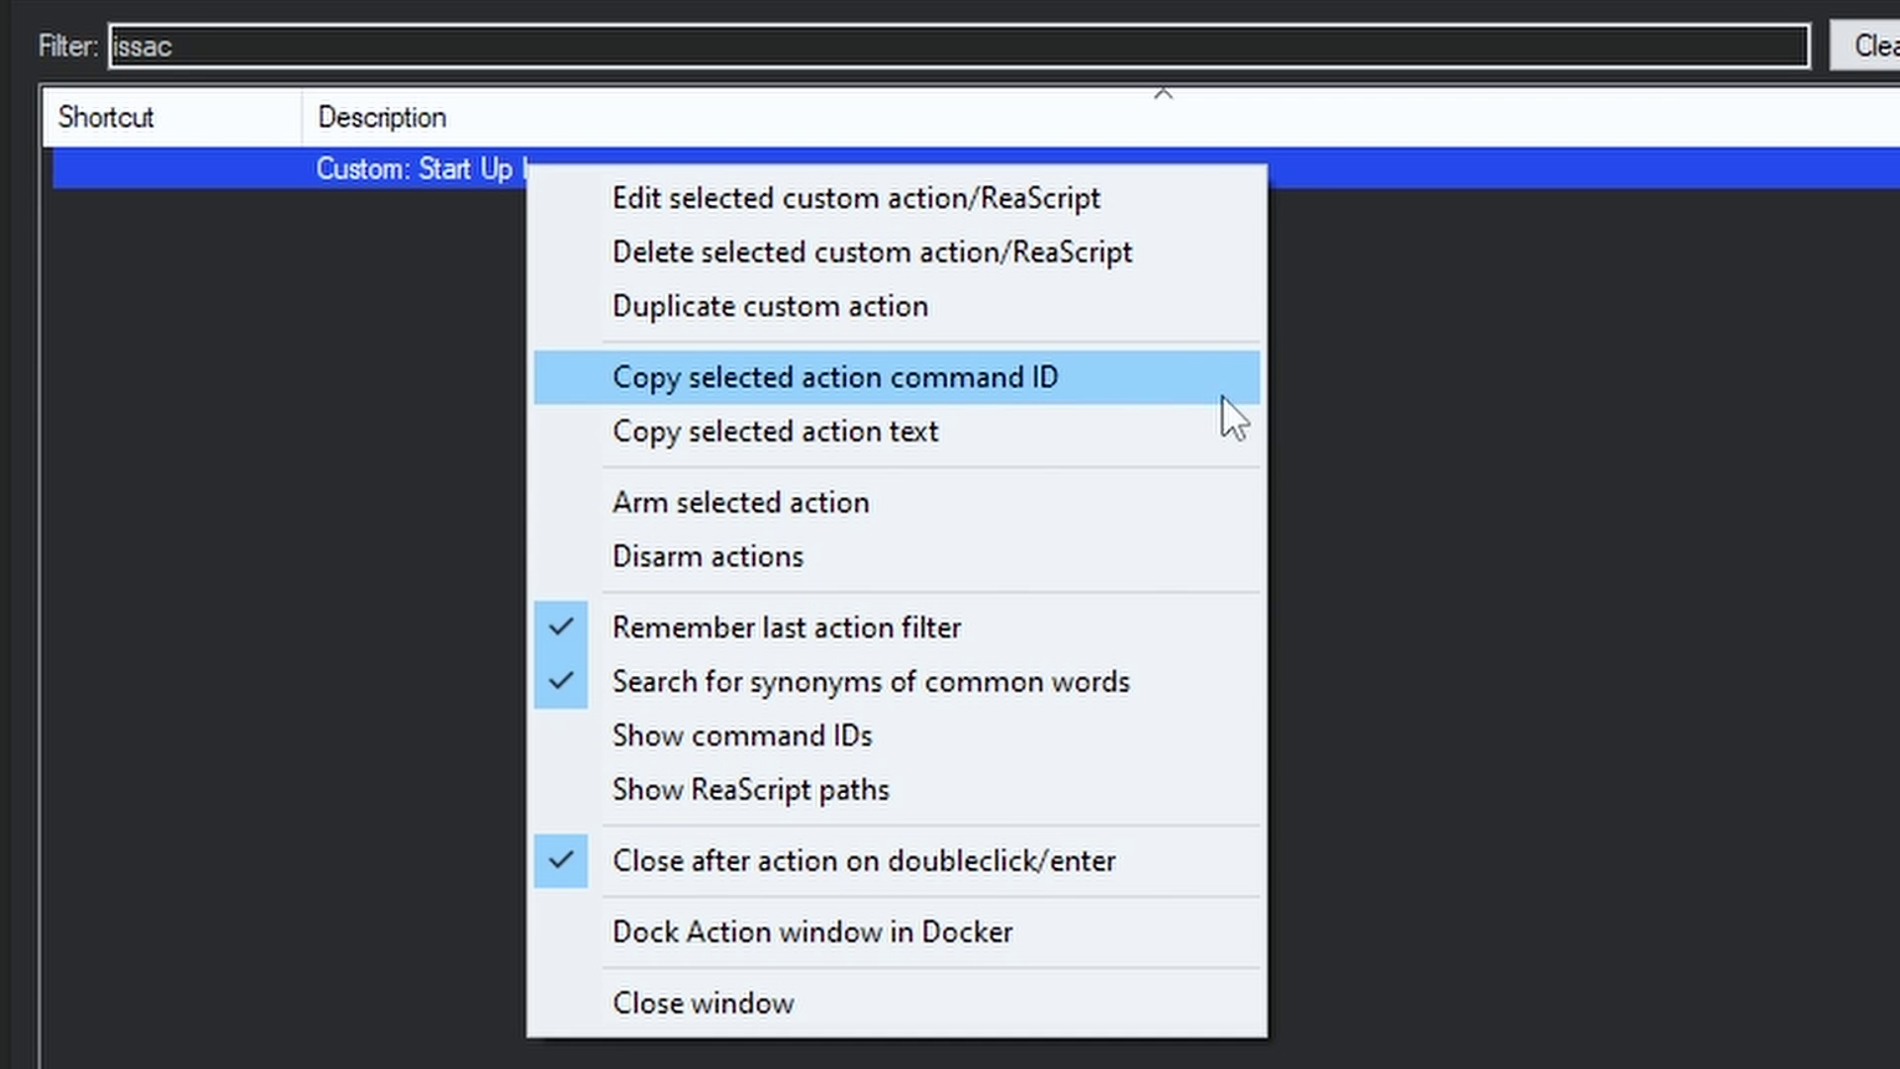
# Copy the Start Up Issac custom action's command ID
pyautogui.click(530, 21)
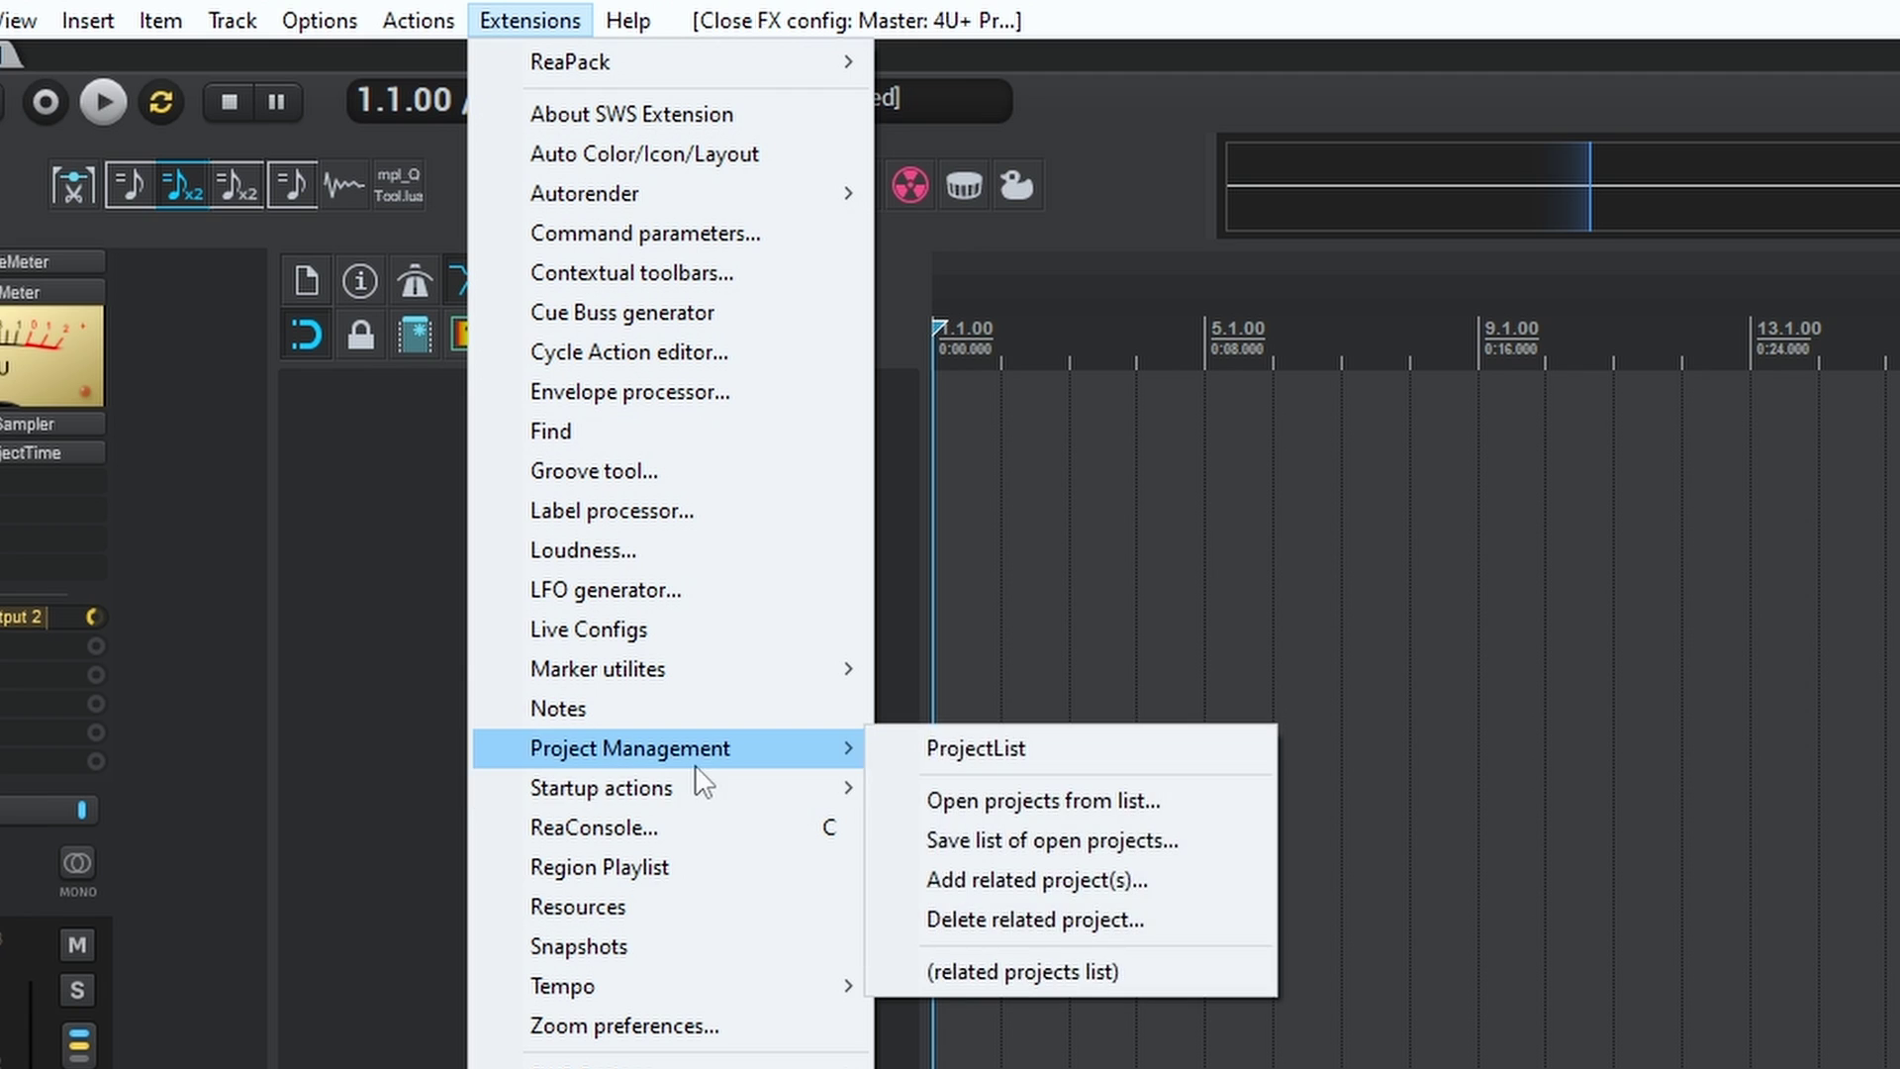
# Make 'Custom: Start Up Issac' the global startup action by pasting its command ID
pyautogui.moveTo(708, 777)
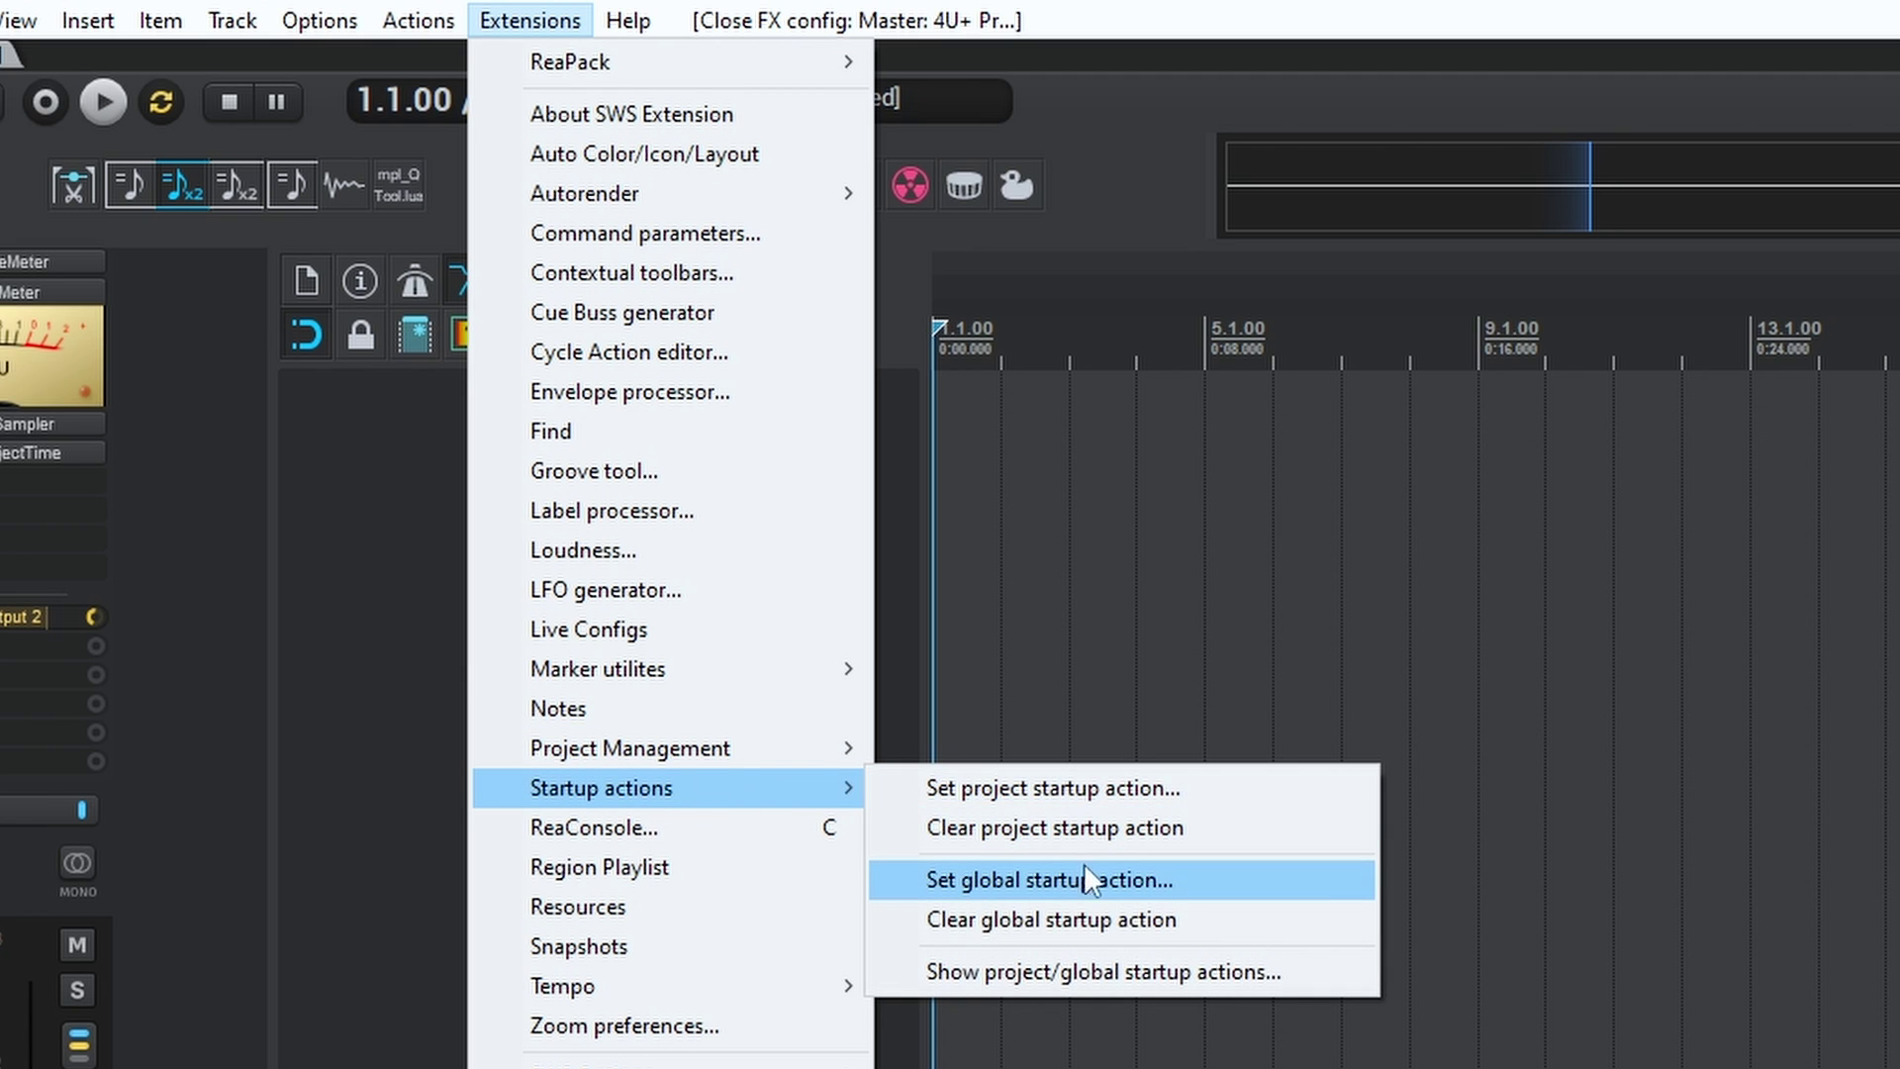
pyautogui.click(1161, 871)
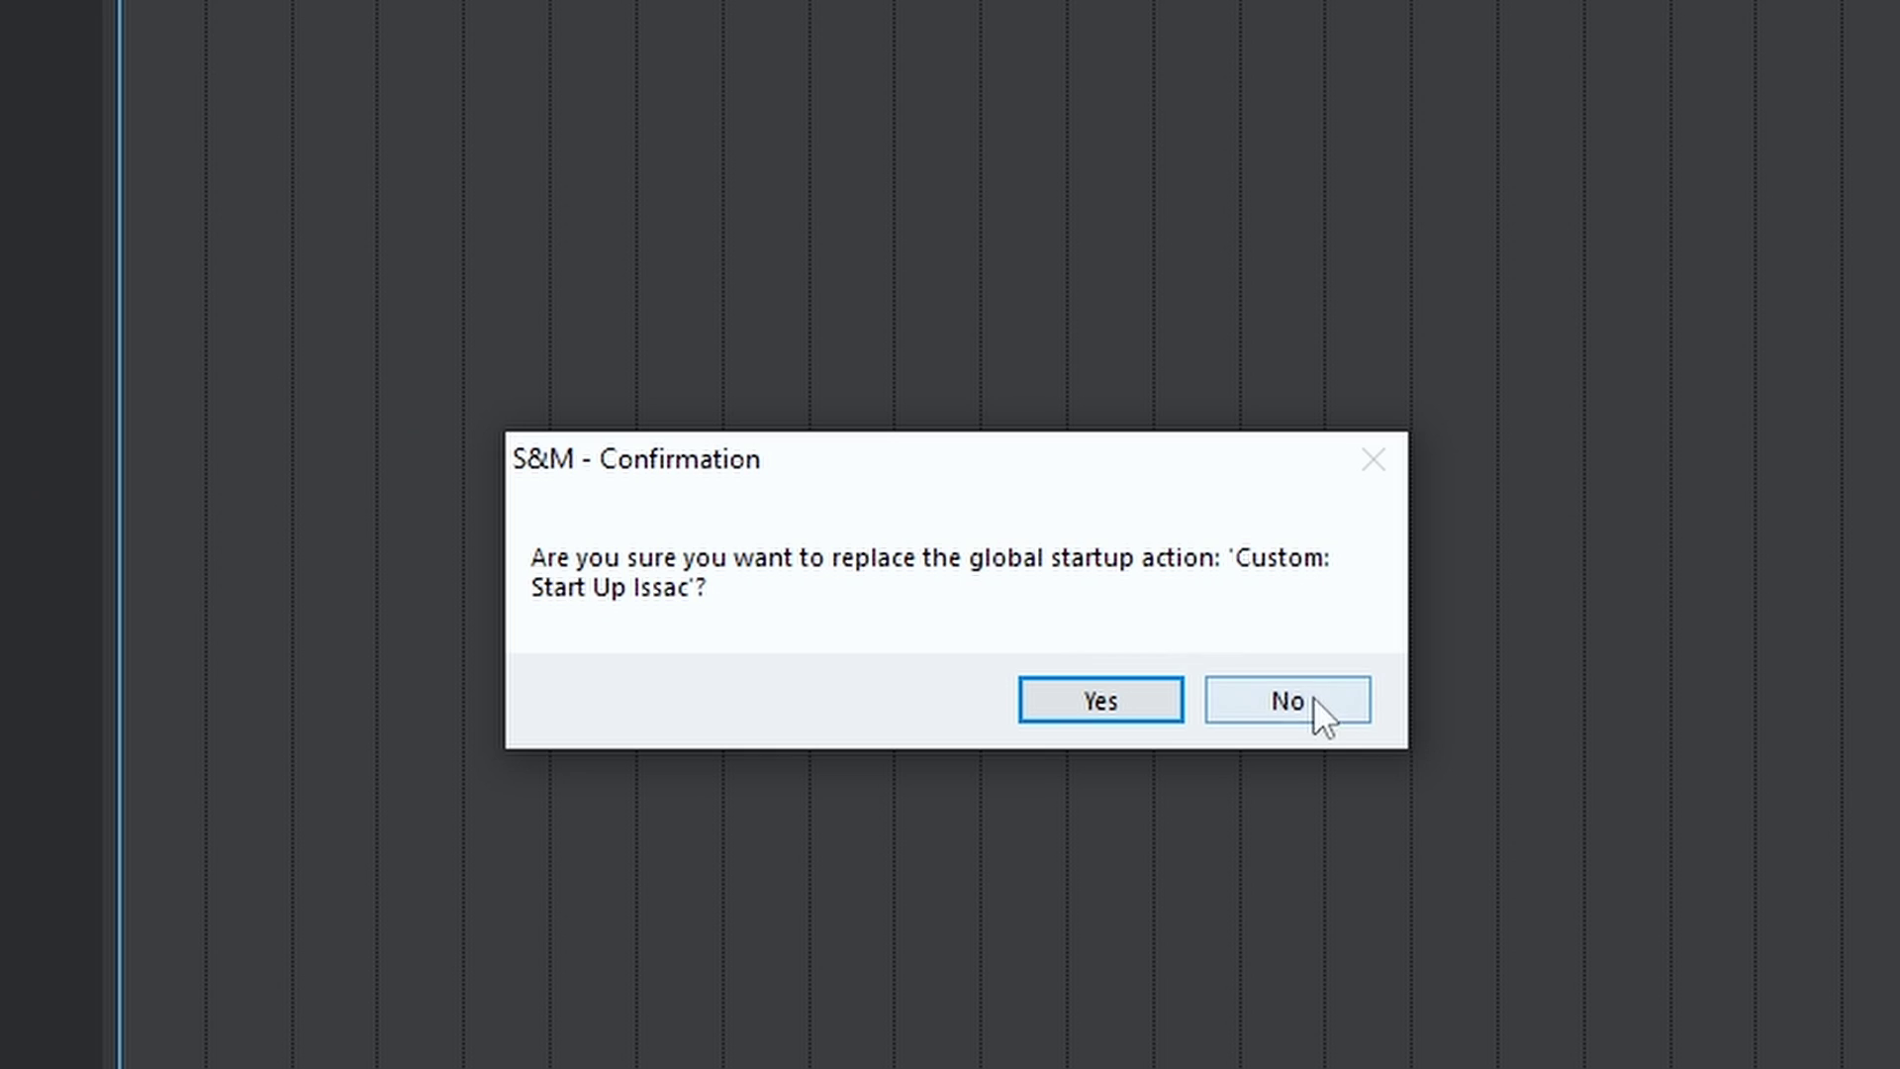
pyautogui.click(1149, 695)
pyautogui.rightClick(1137, 560)
pyautogui.click(1286, 756)
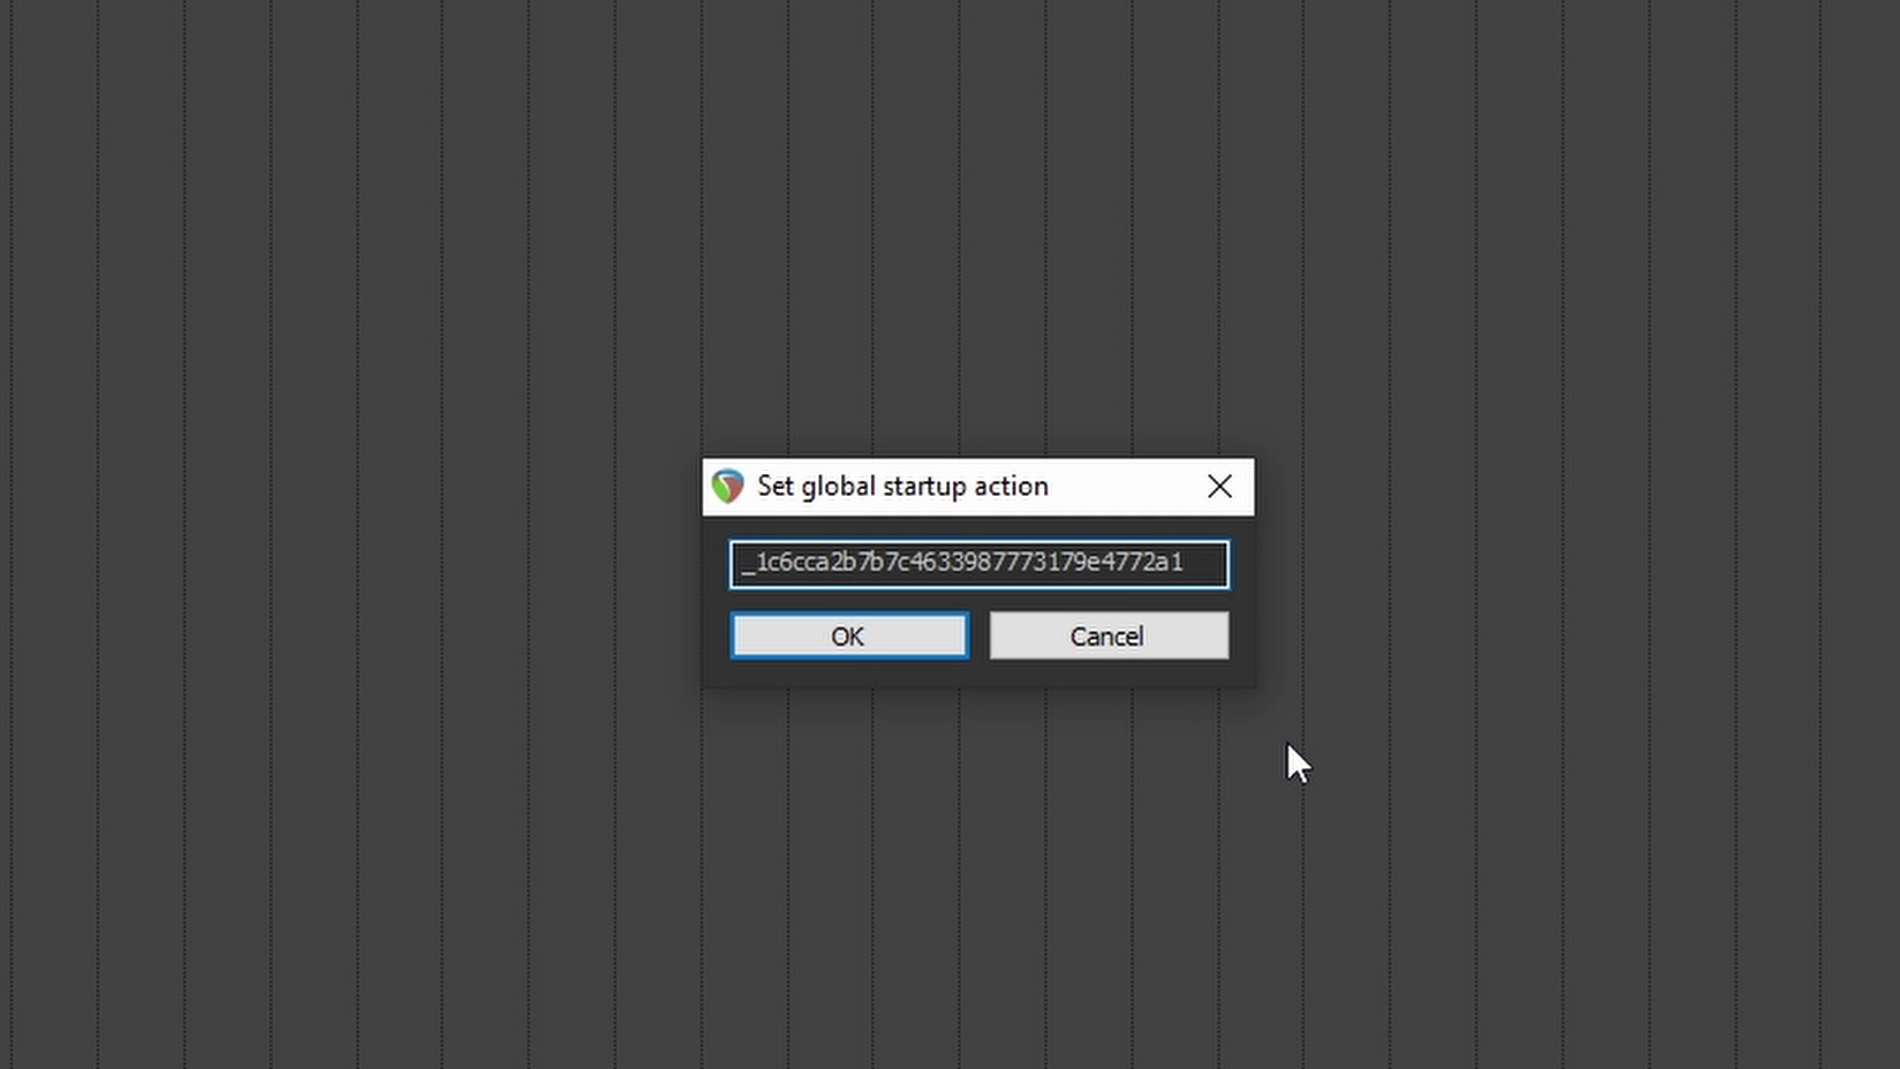
pyautogui.click(879, 641)
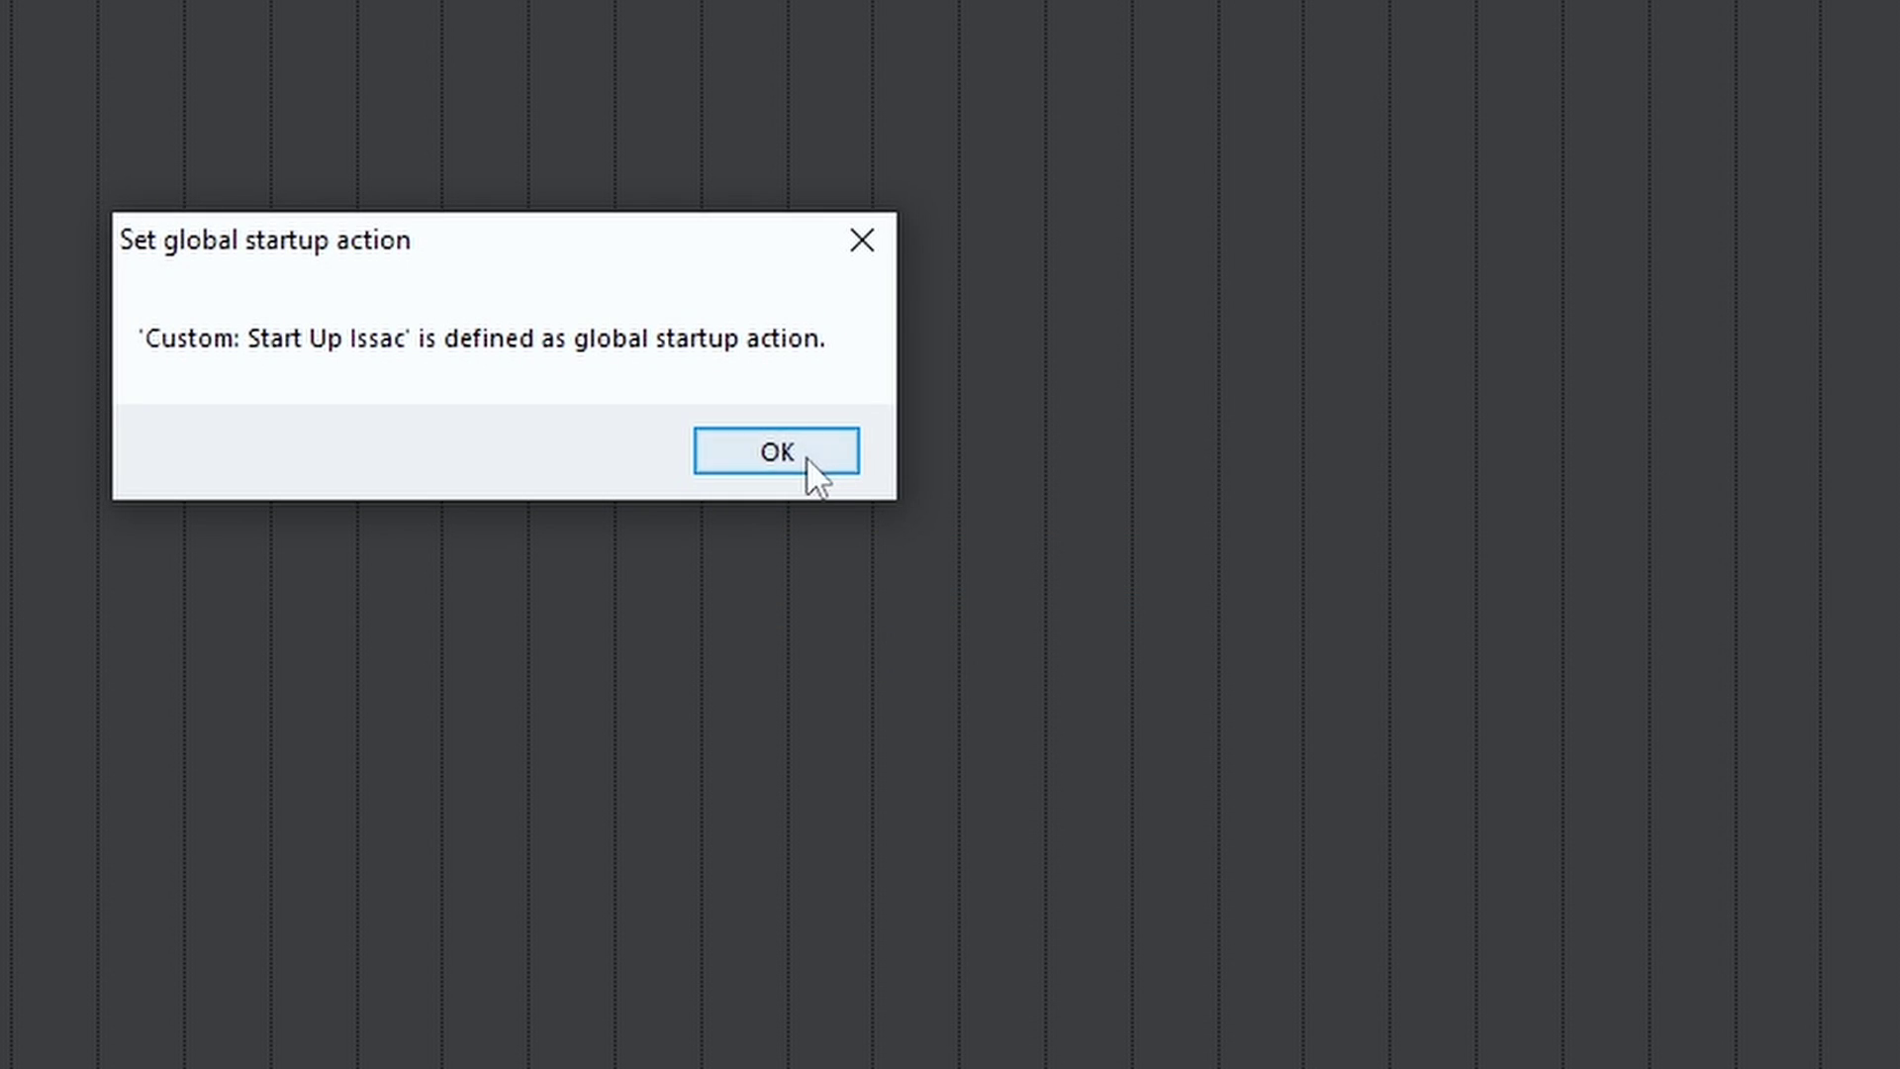
pyautogui.click(806, 451)
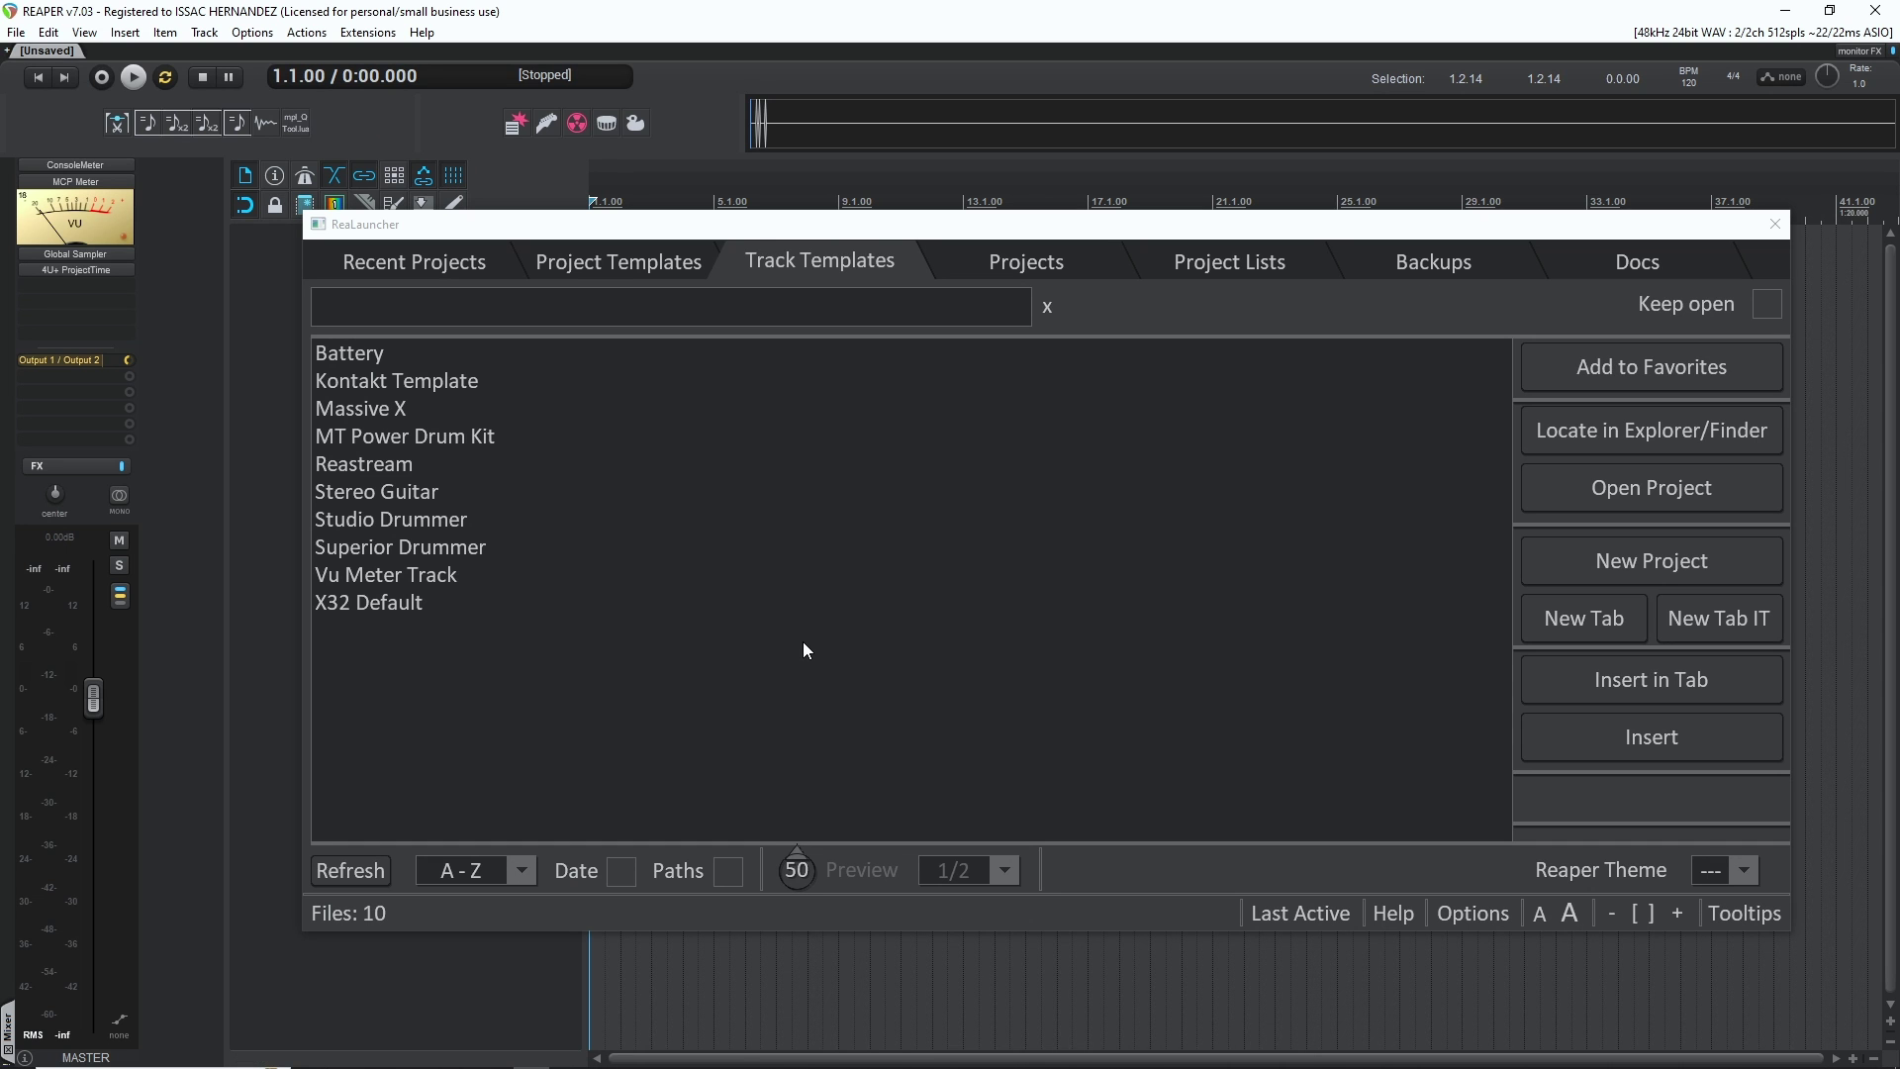
pyautogui.moveTo(863, 235); pyautogui.dragTo(910, 284)
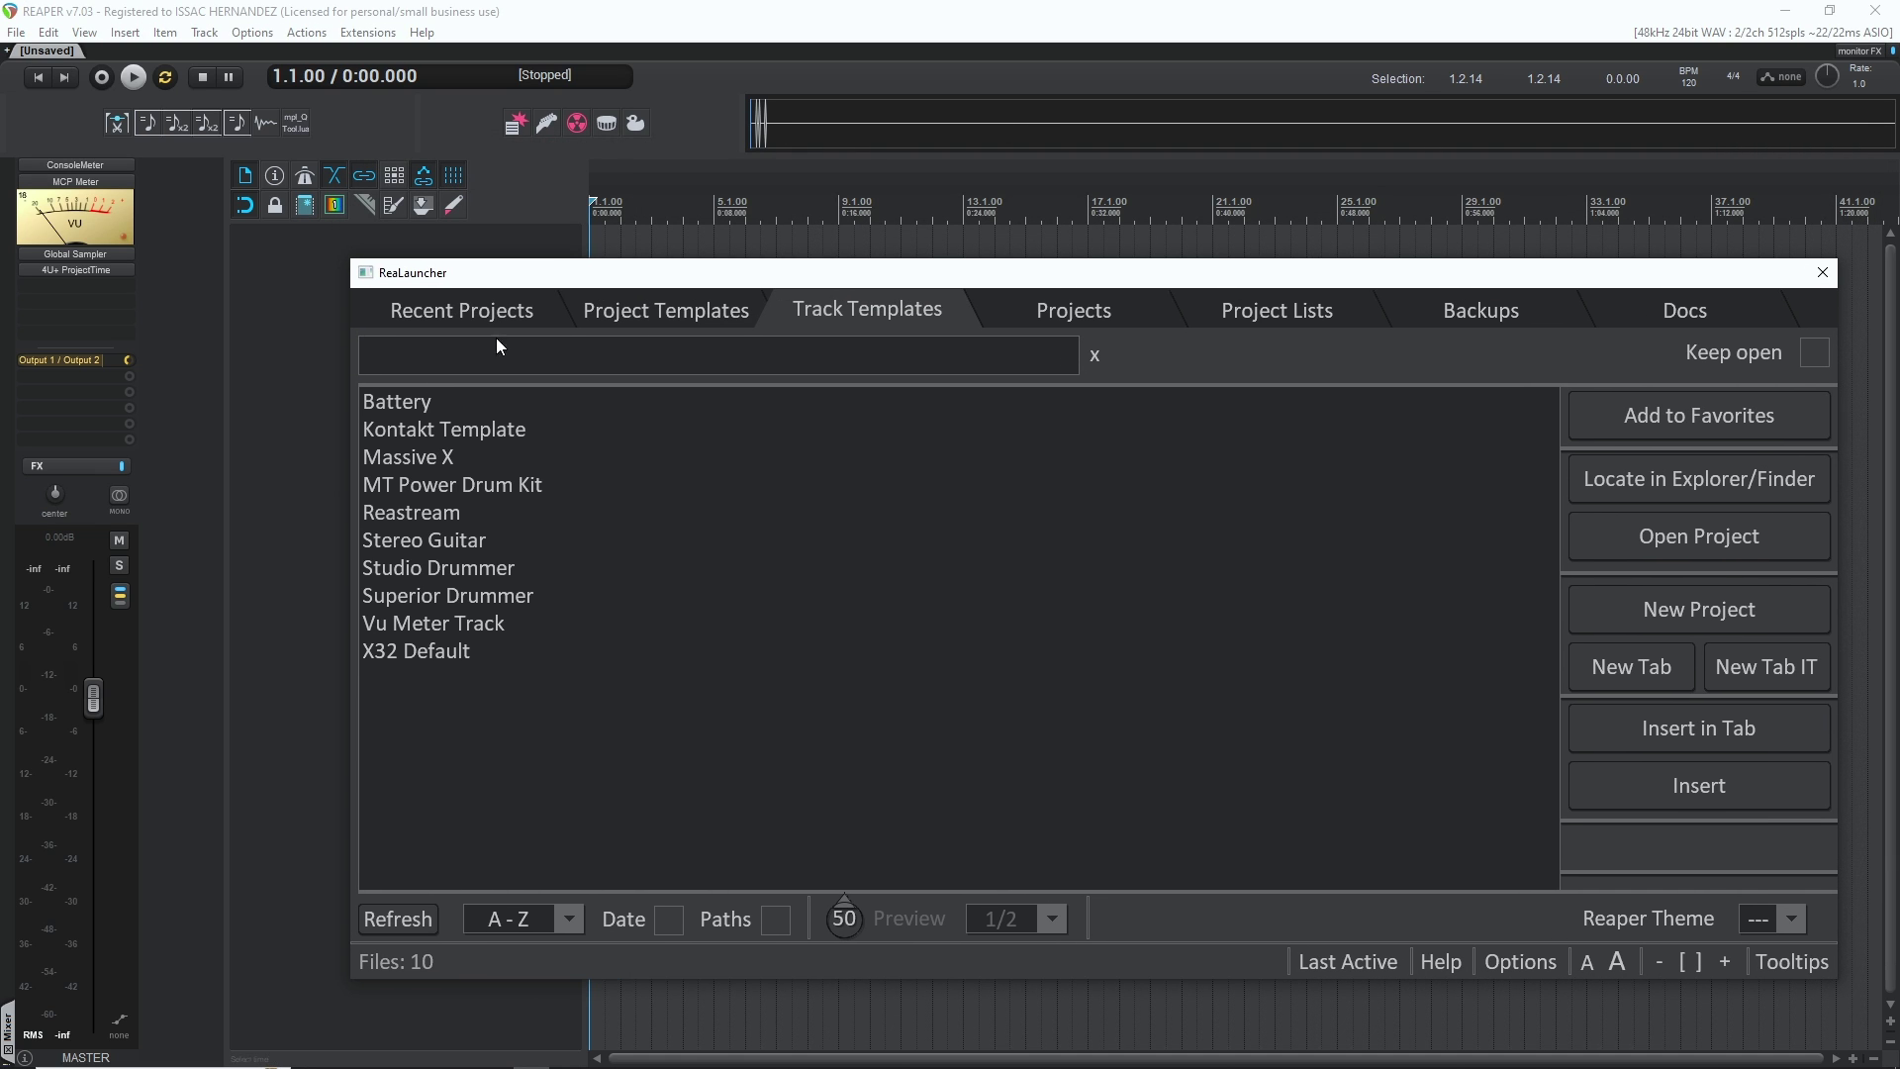
pyautogui.click(354, 376)
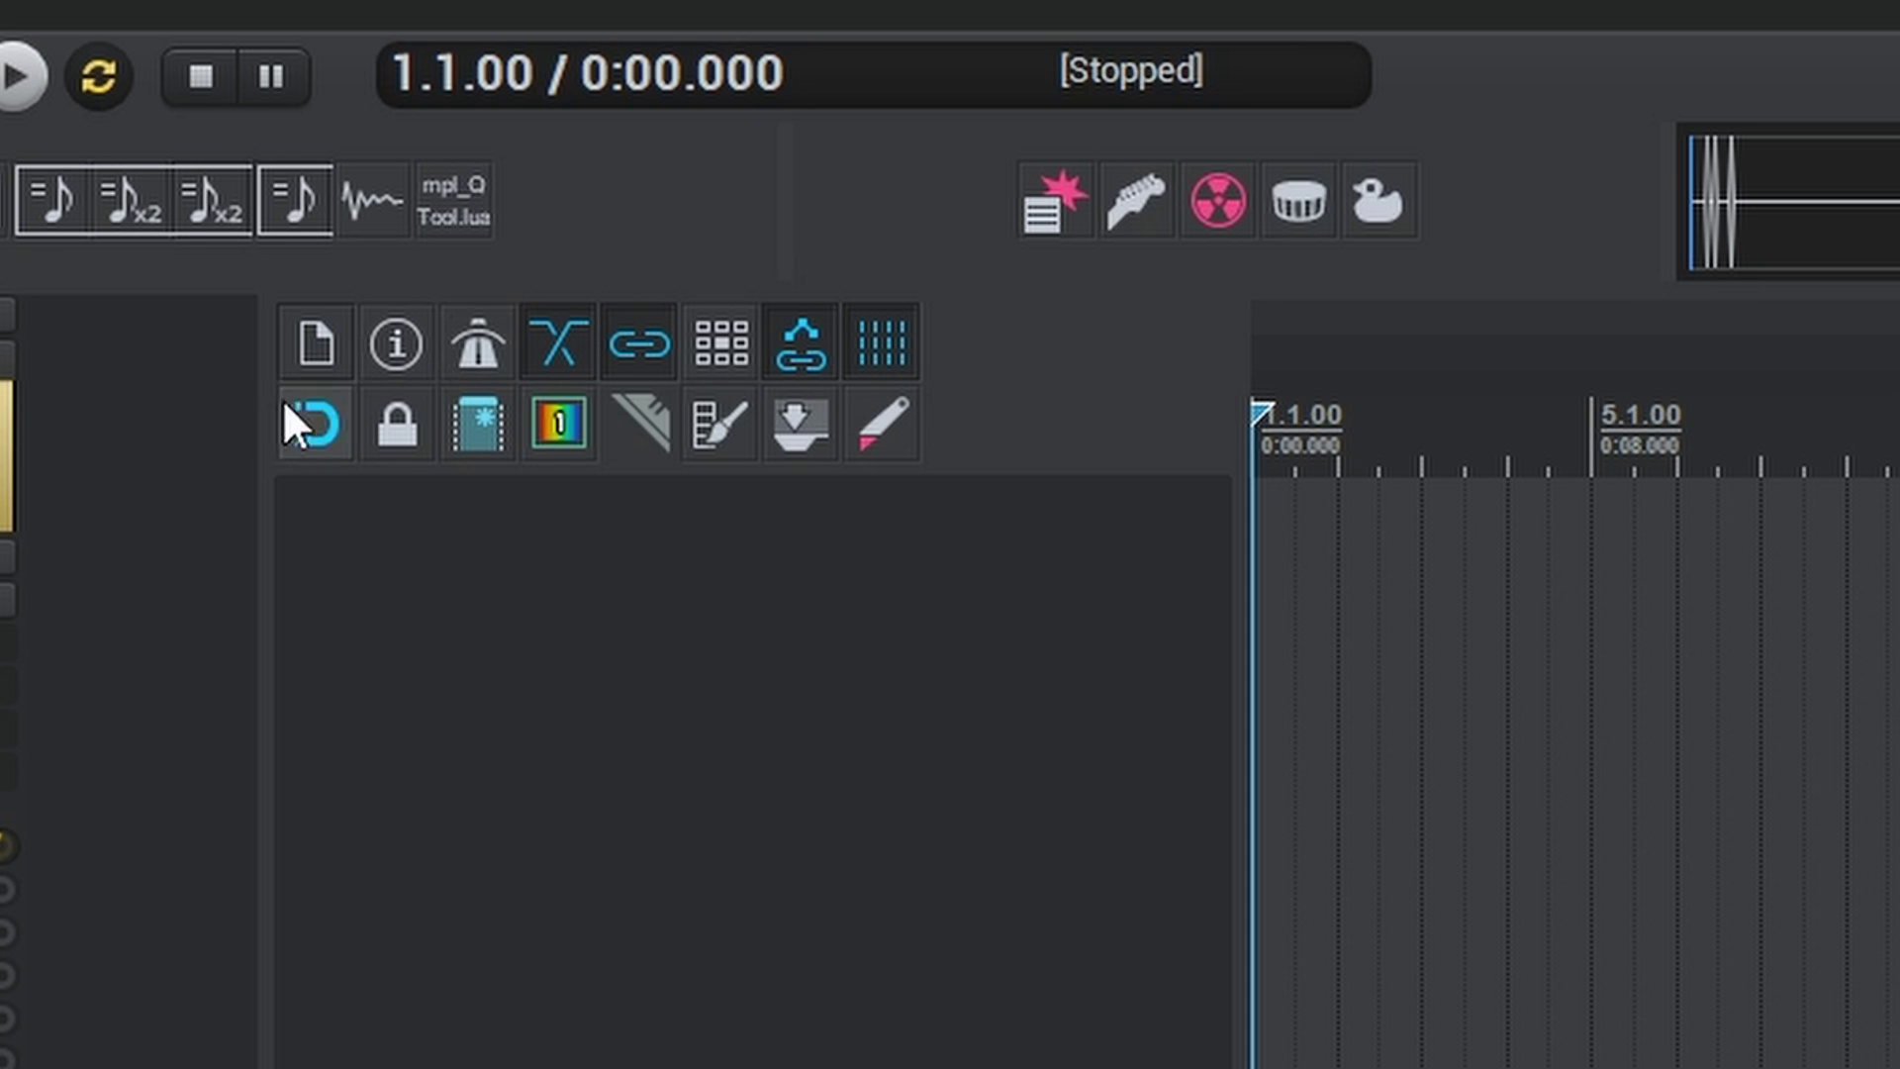
pyautogui.click(313, 345)
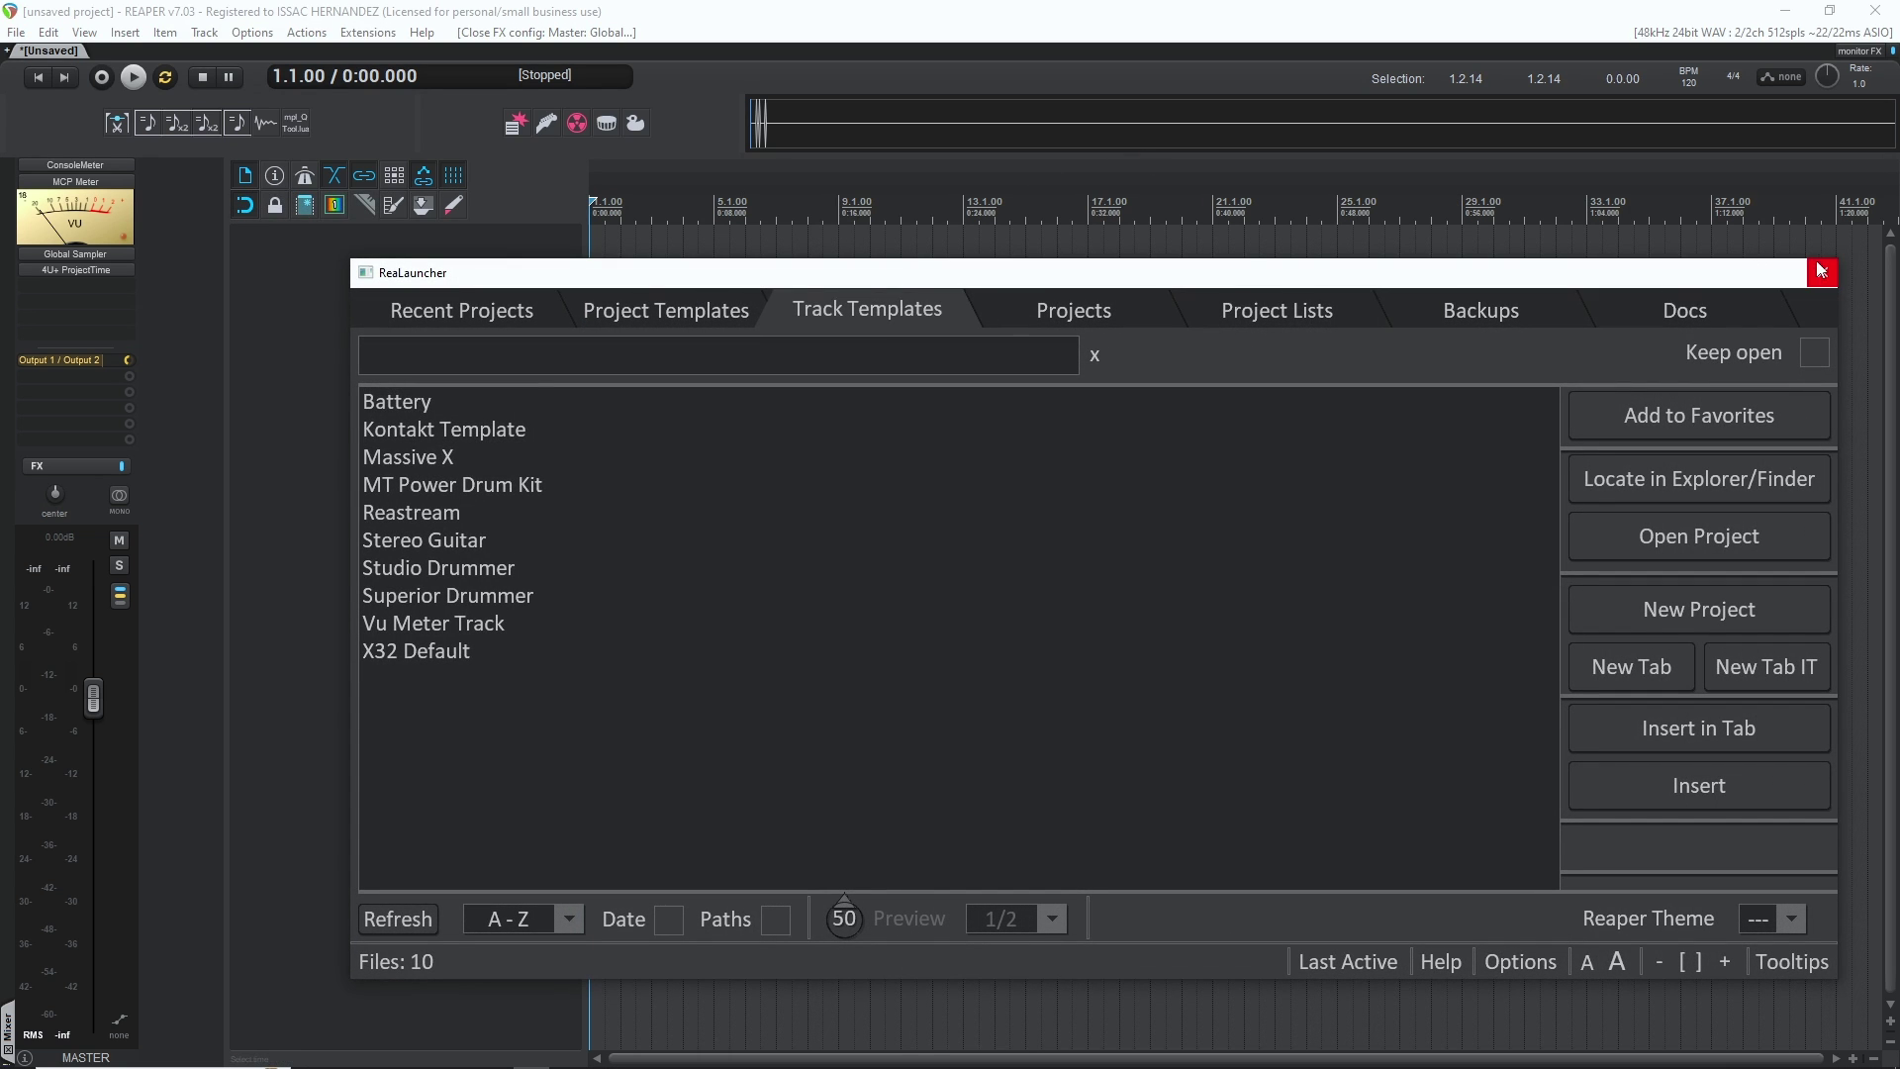
pyautogui.click(1822, 273)
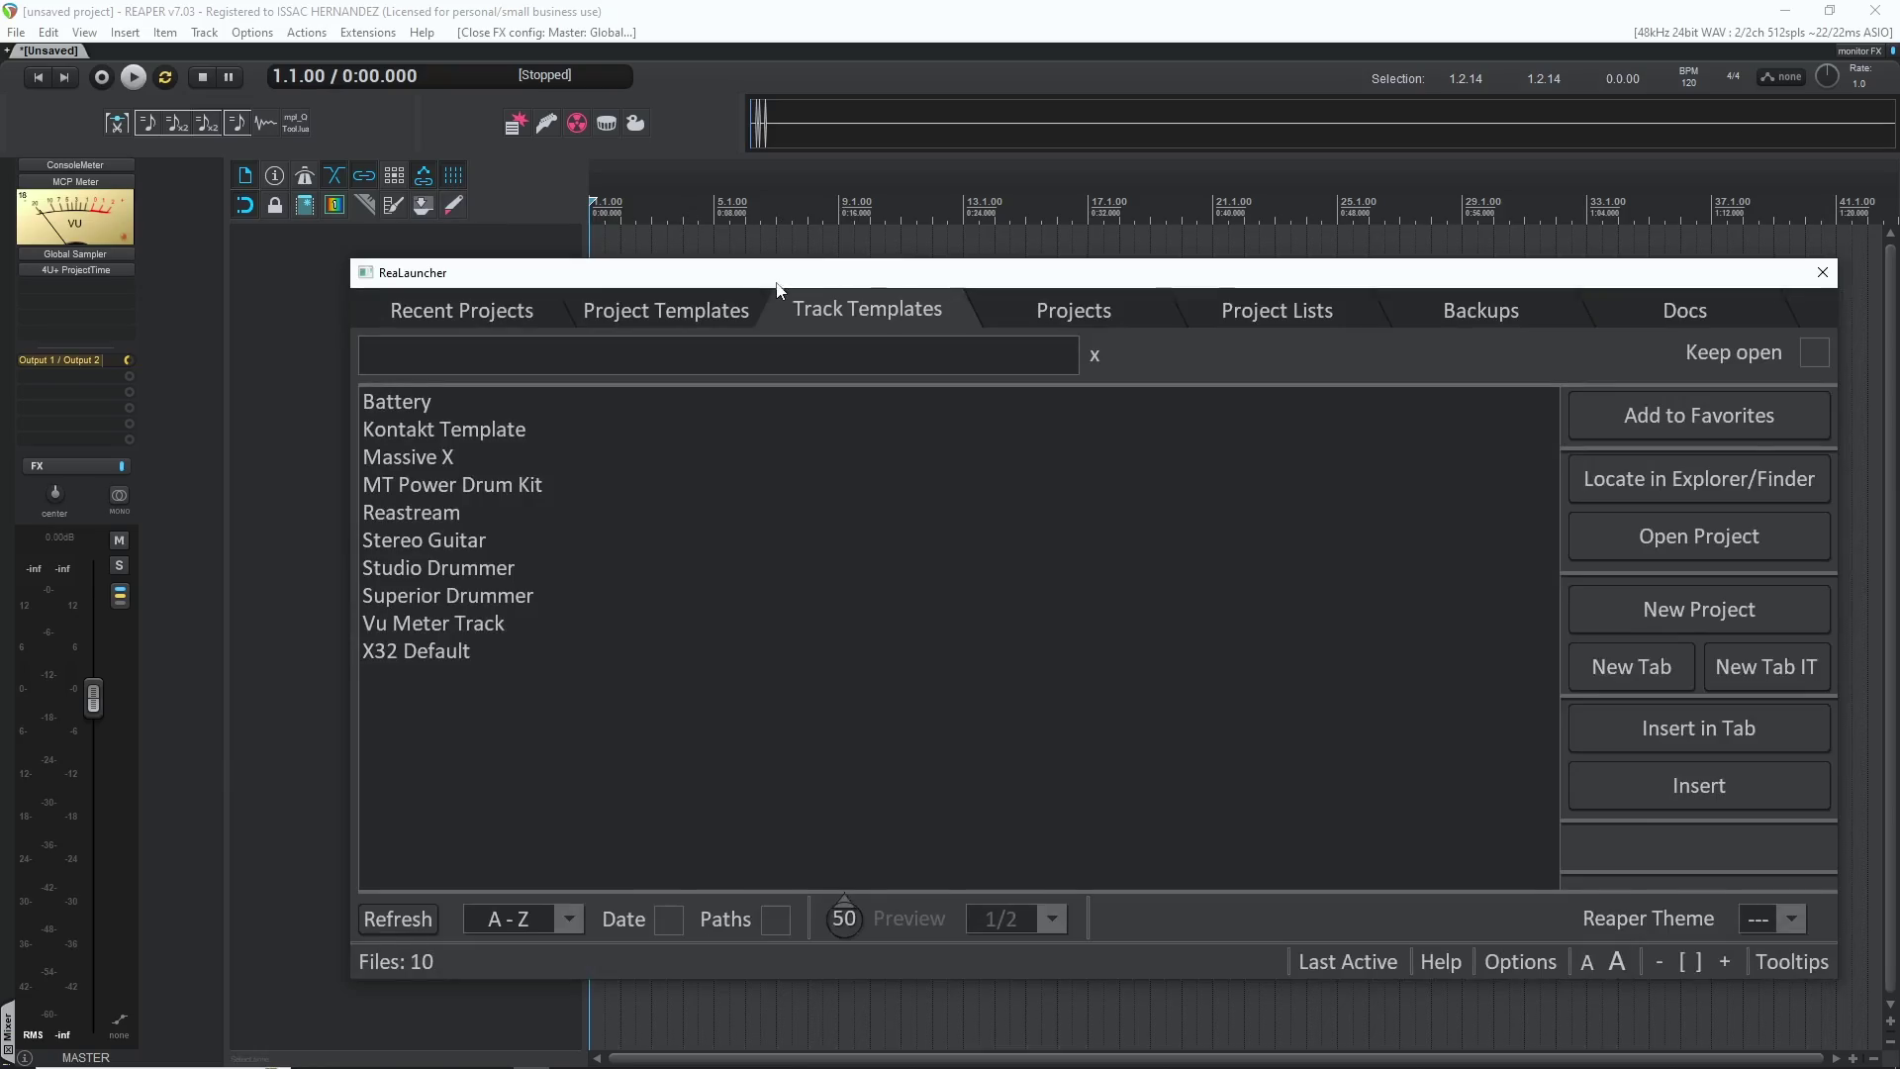
pyautogui.moveTo(774, 287); pyautogui.dragTo(658, 231)
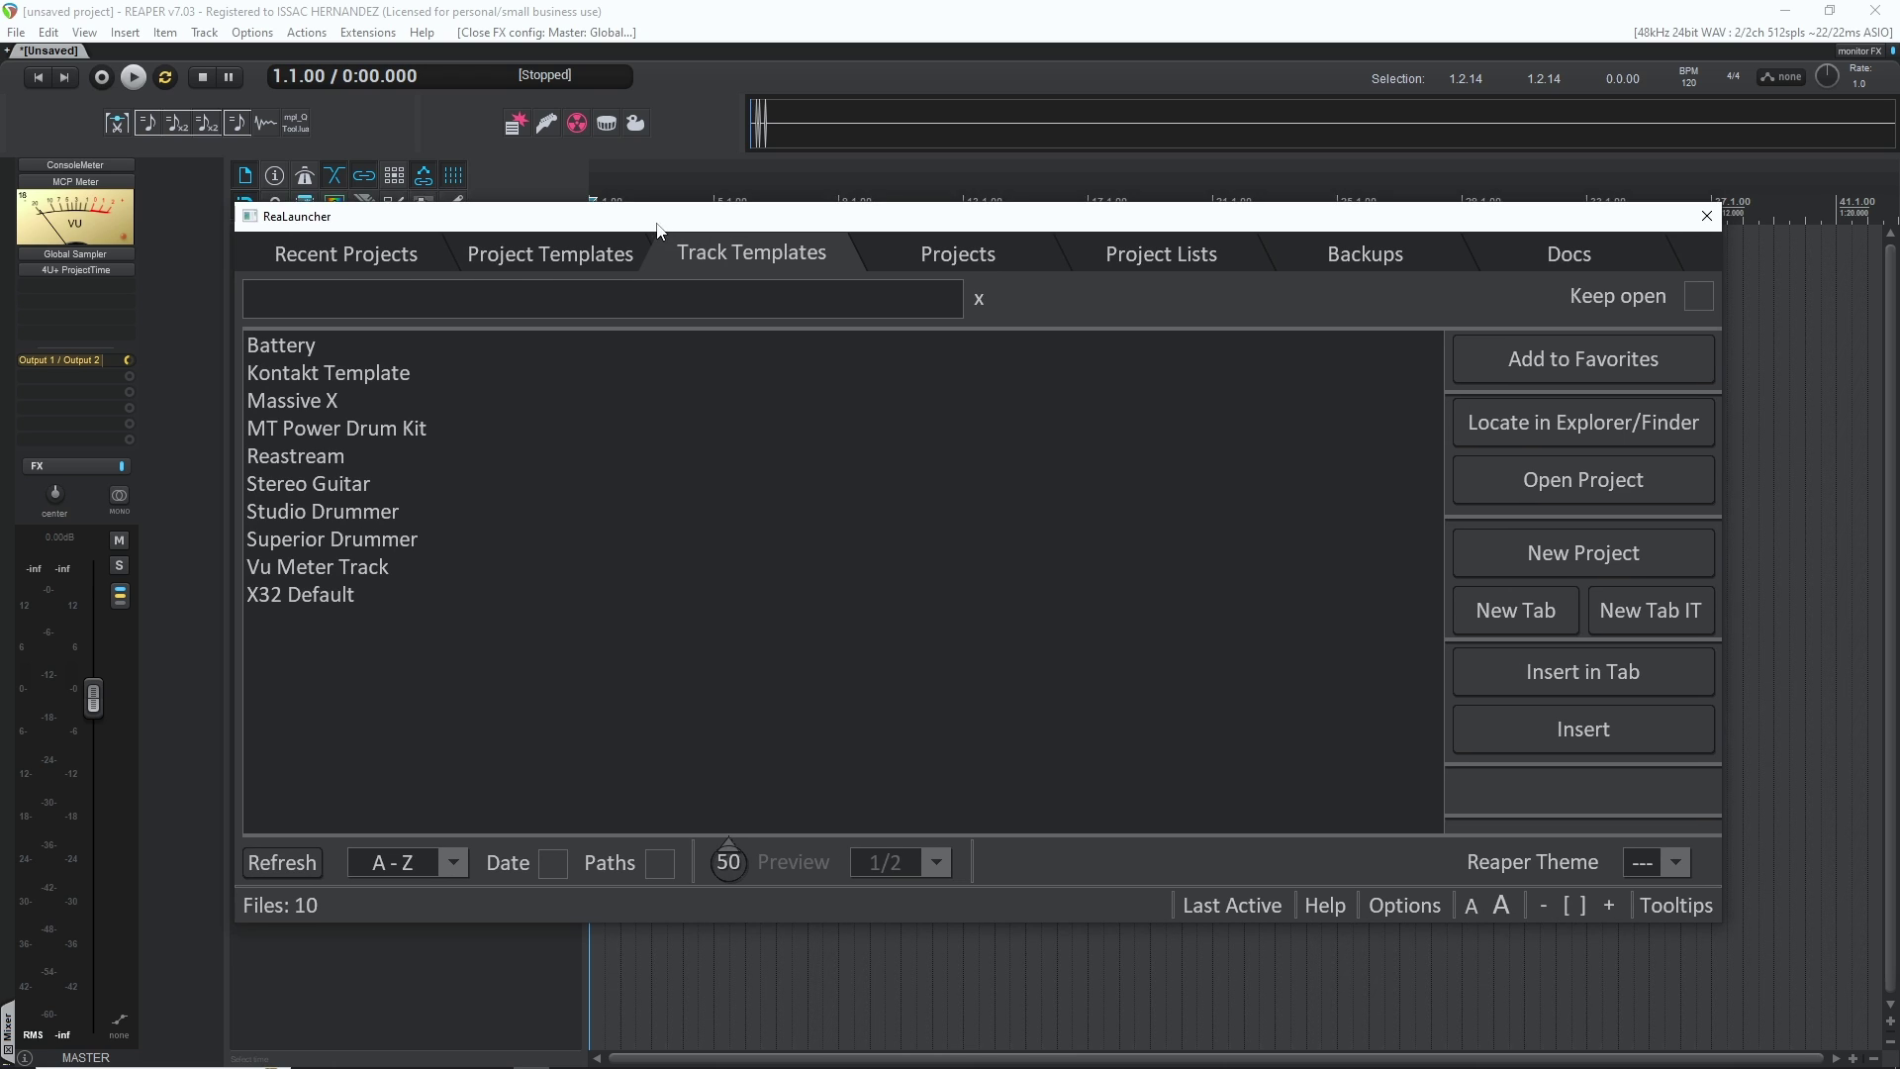
# Browse ReaLauncher's Recent Projects, Project Templates and Track Templates, then add the GTR guitar track from the toolbar
pyautogui.press('1')
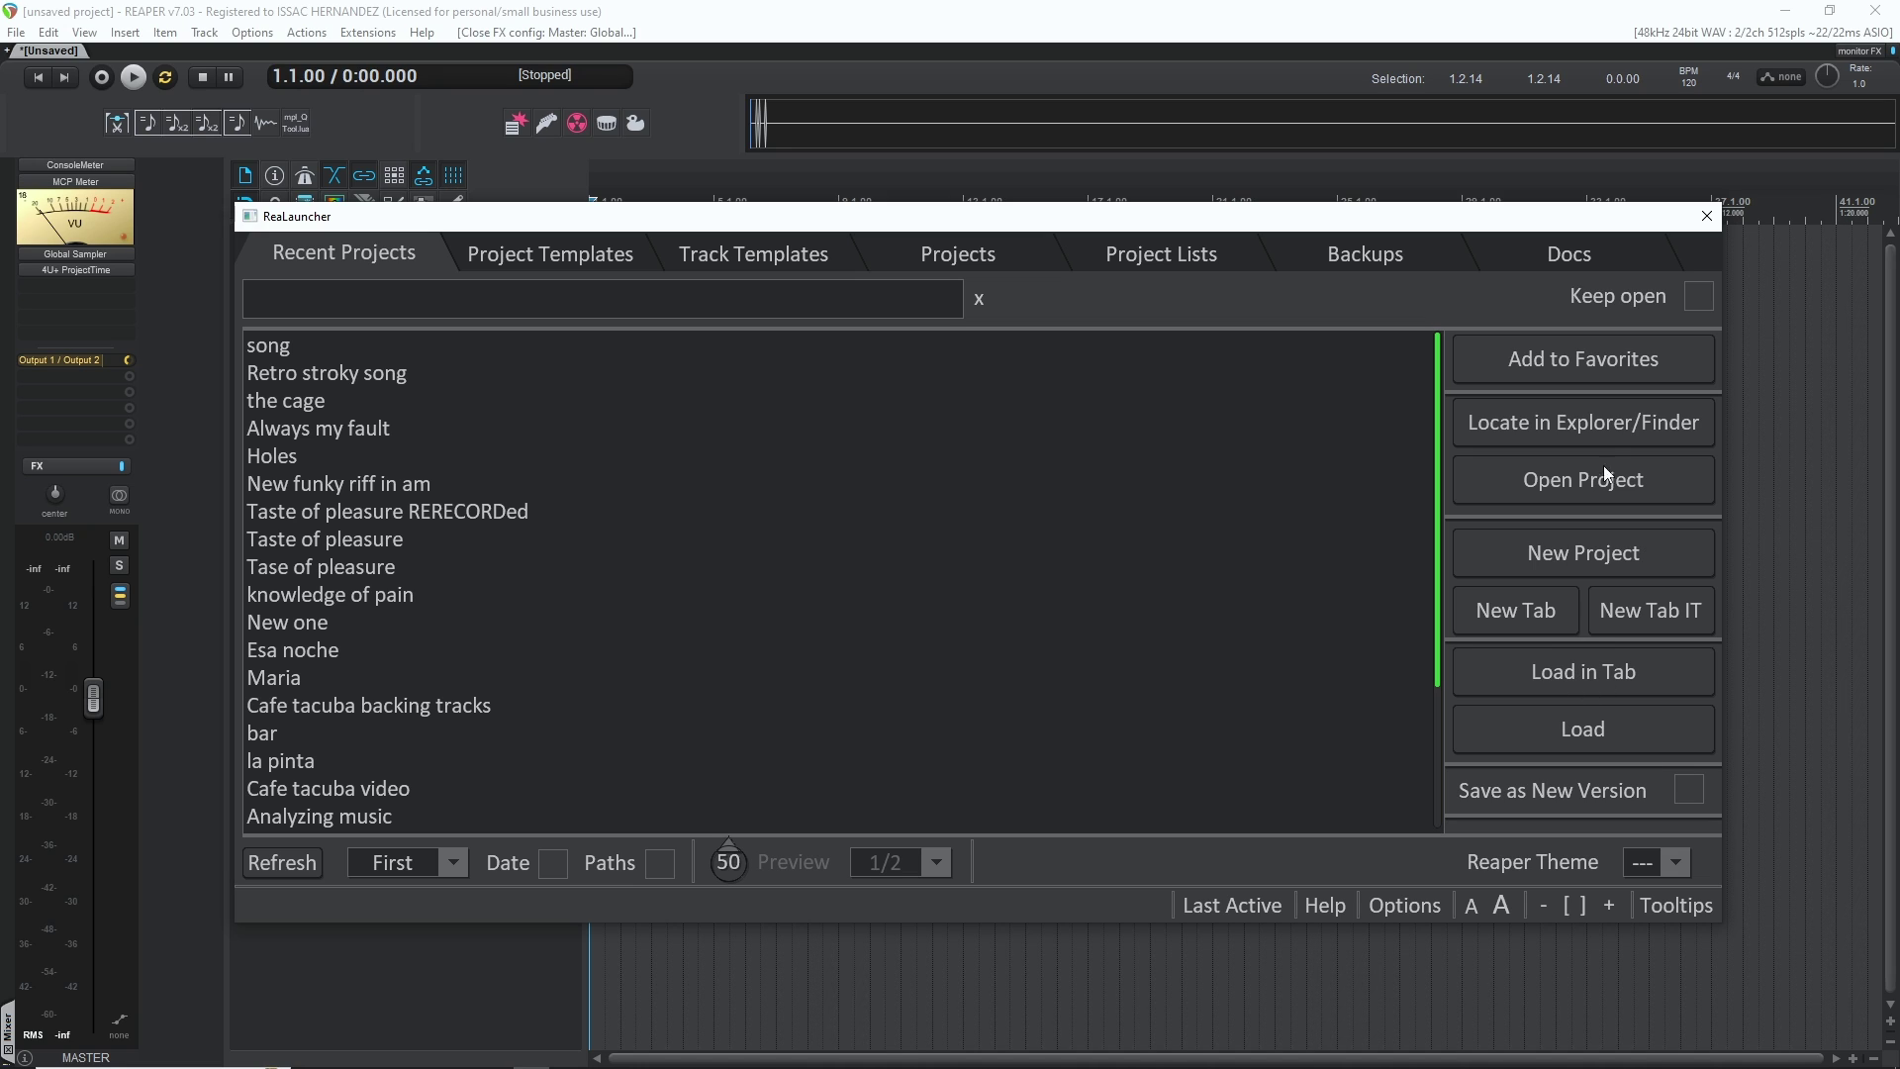
pyautogui.click(1070, 344)
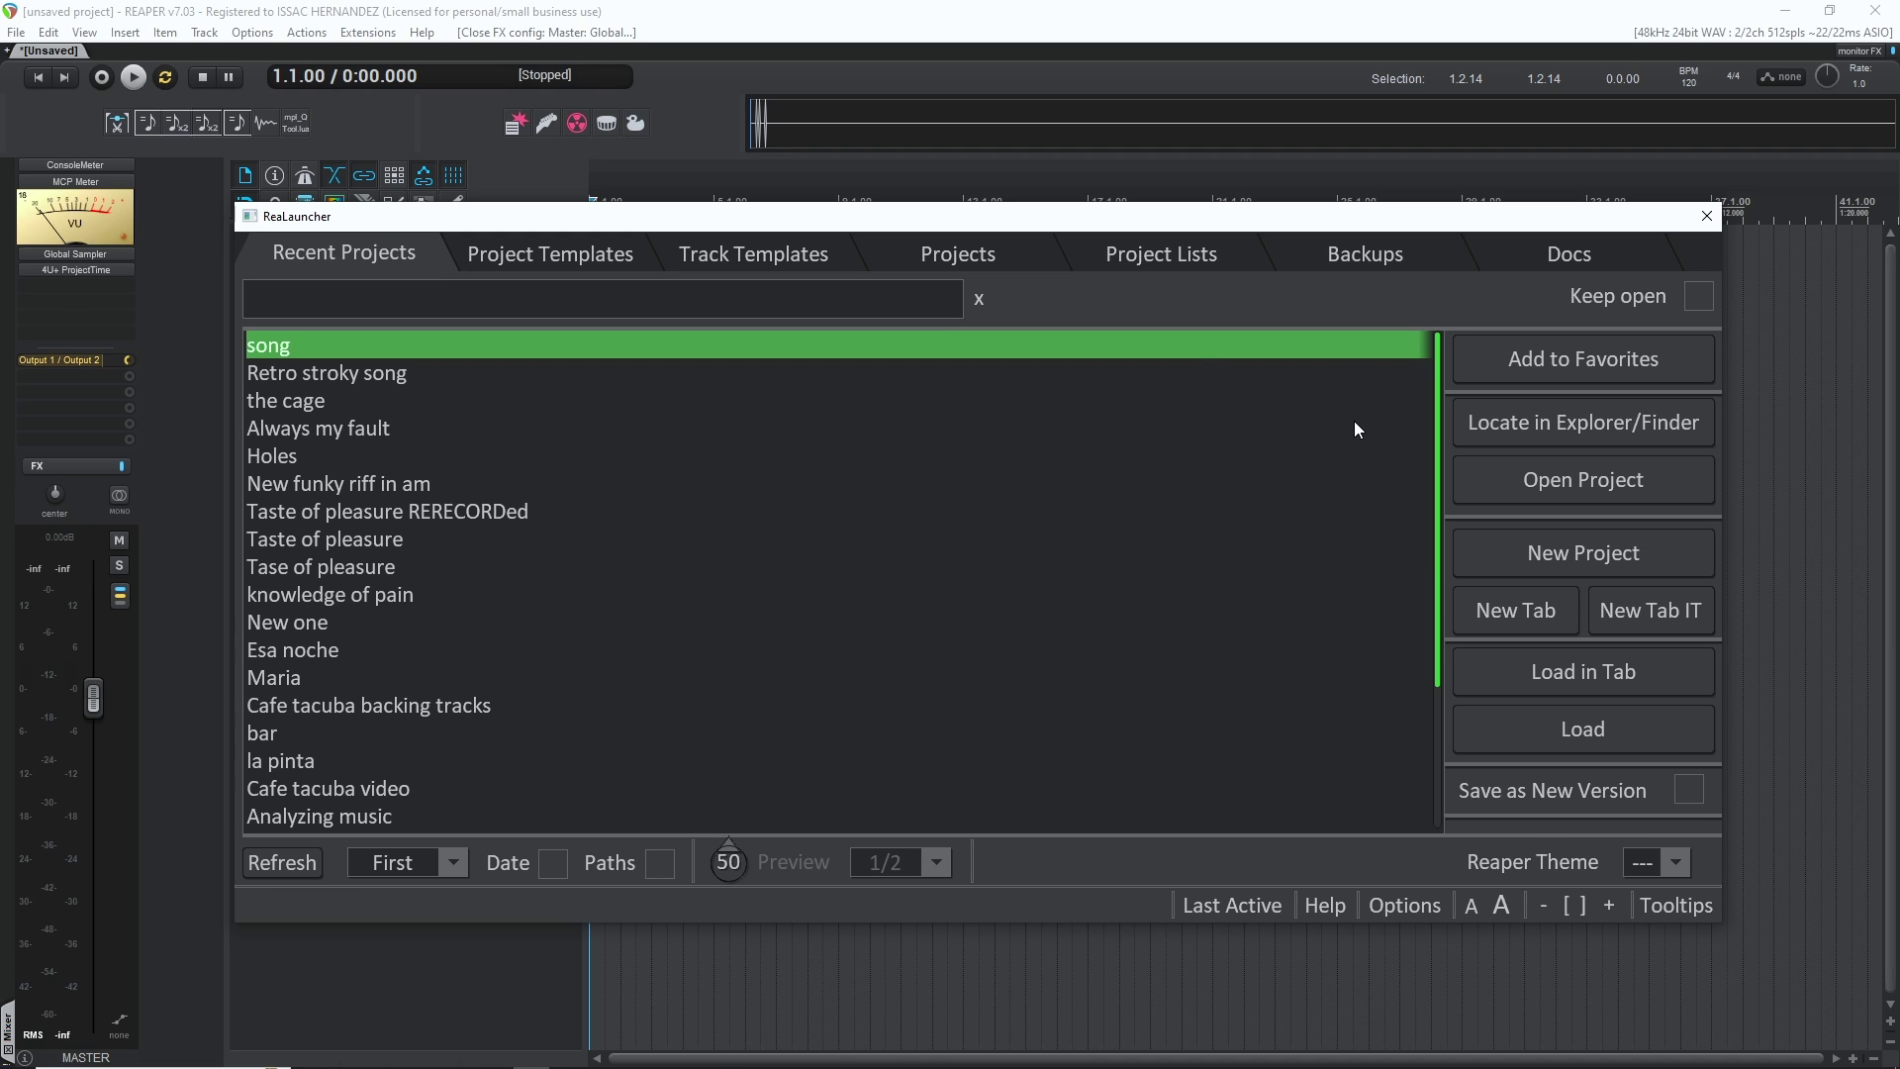
pyautogui.click(559, 257)
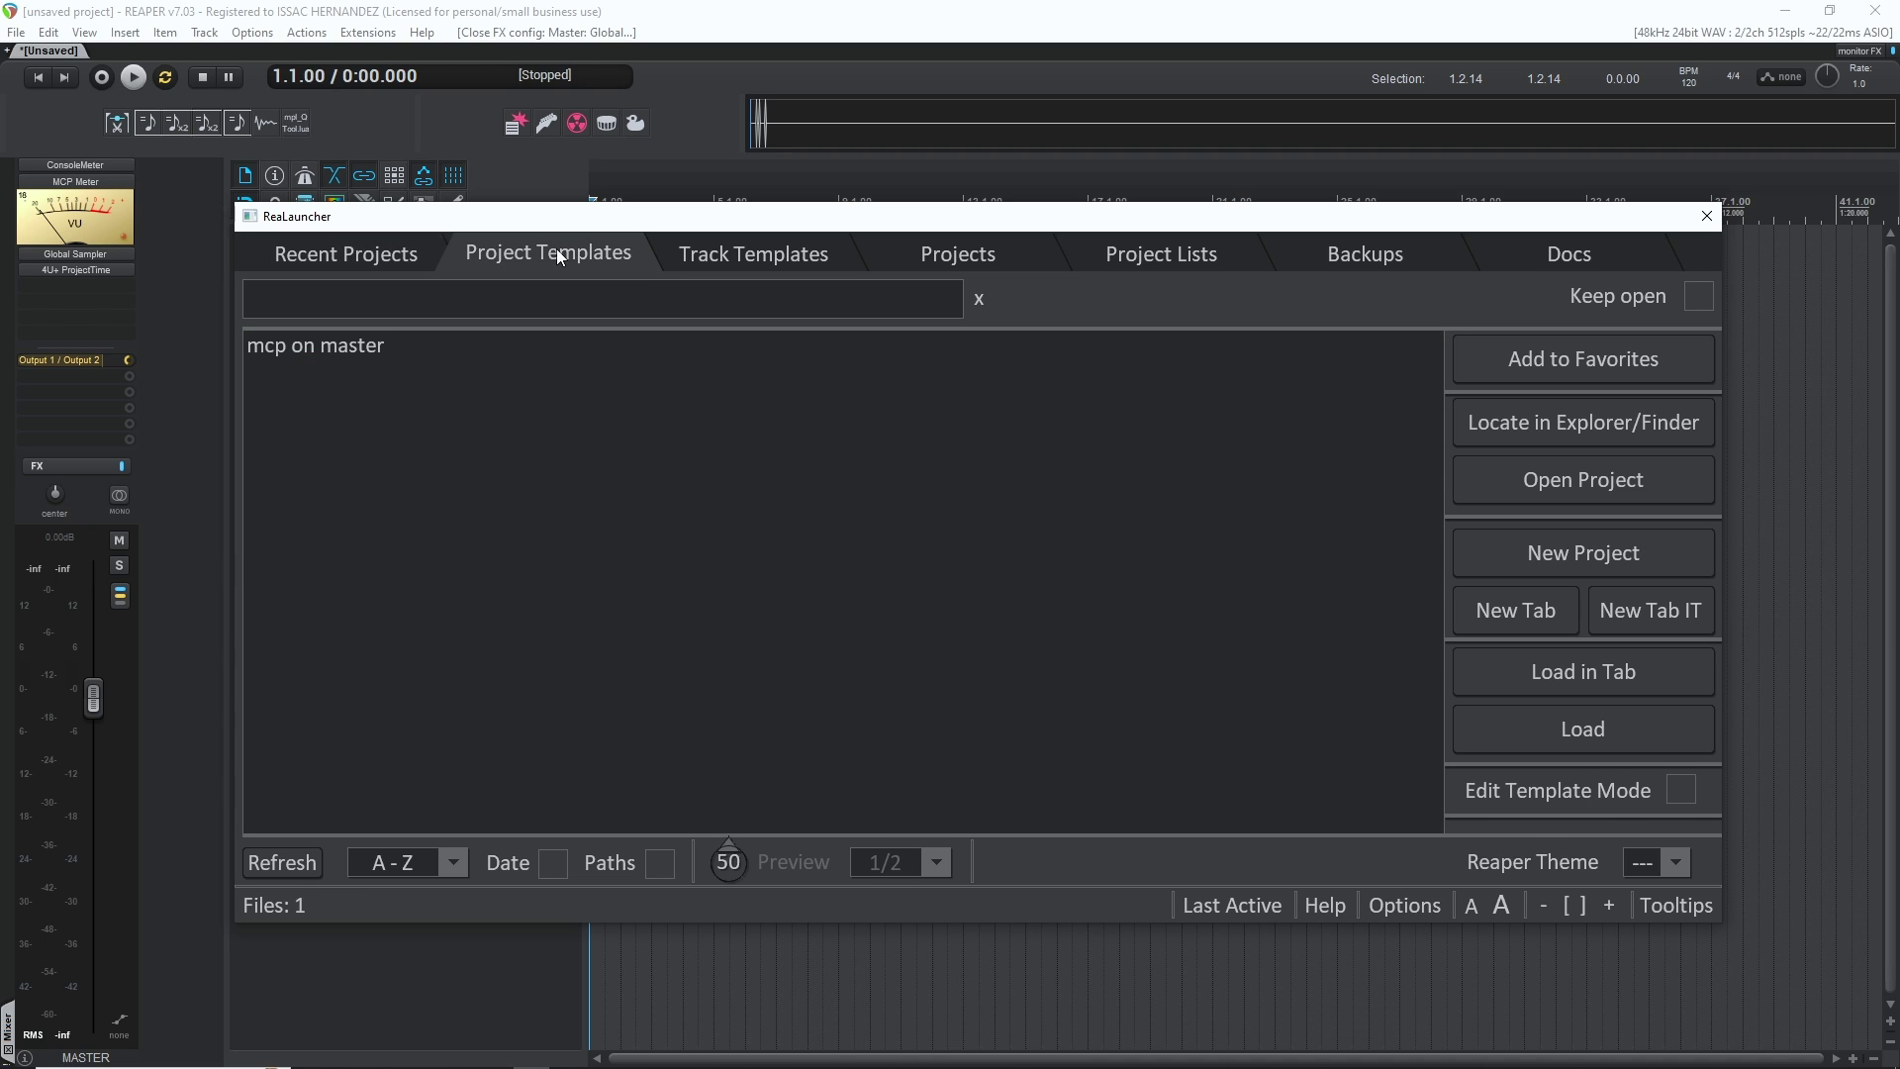
pyautogui.click(737, 248)
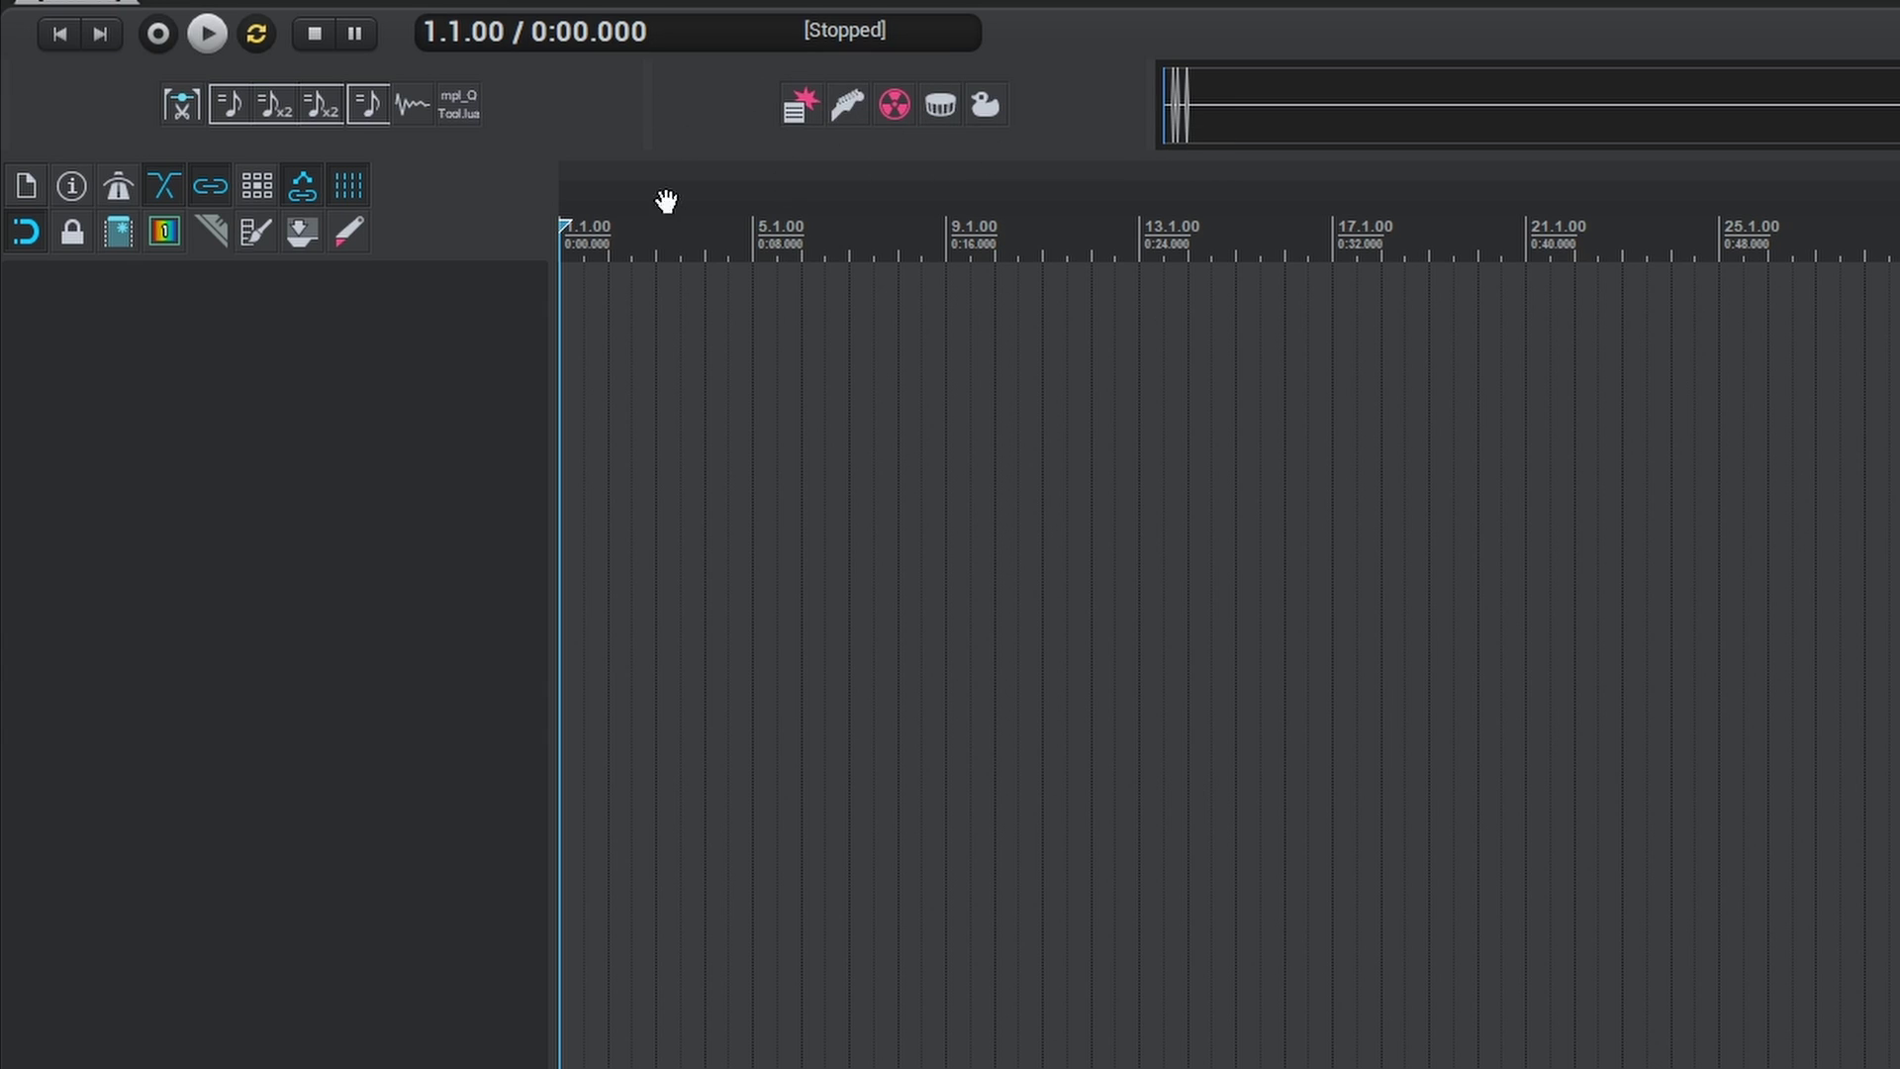
pyautogui.click(847, 104)
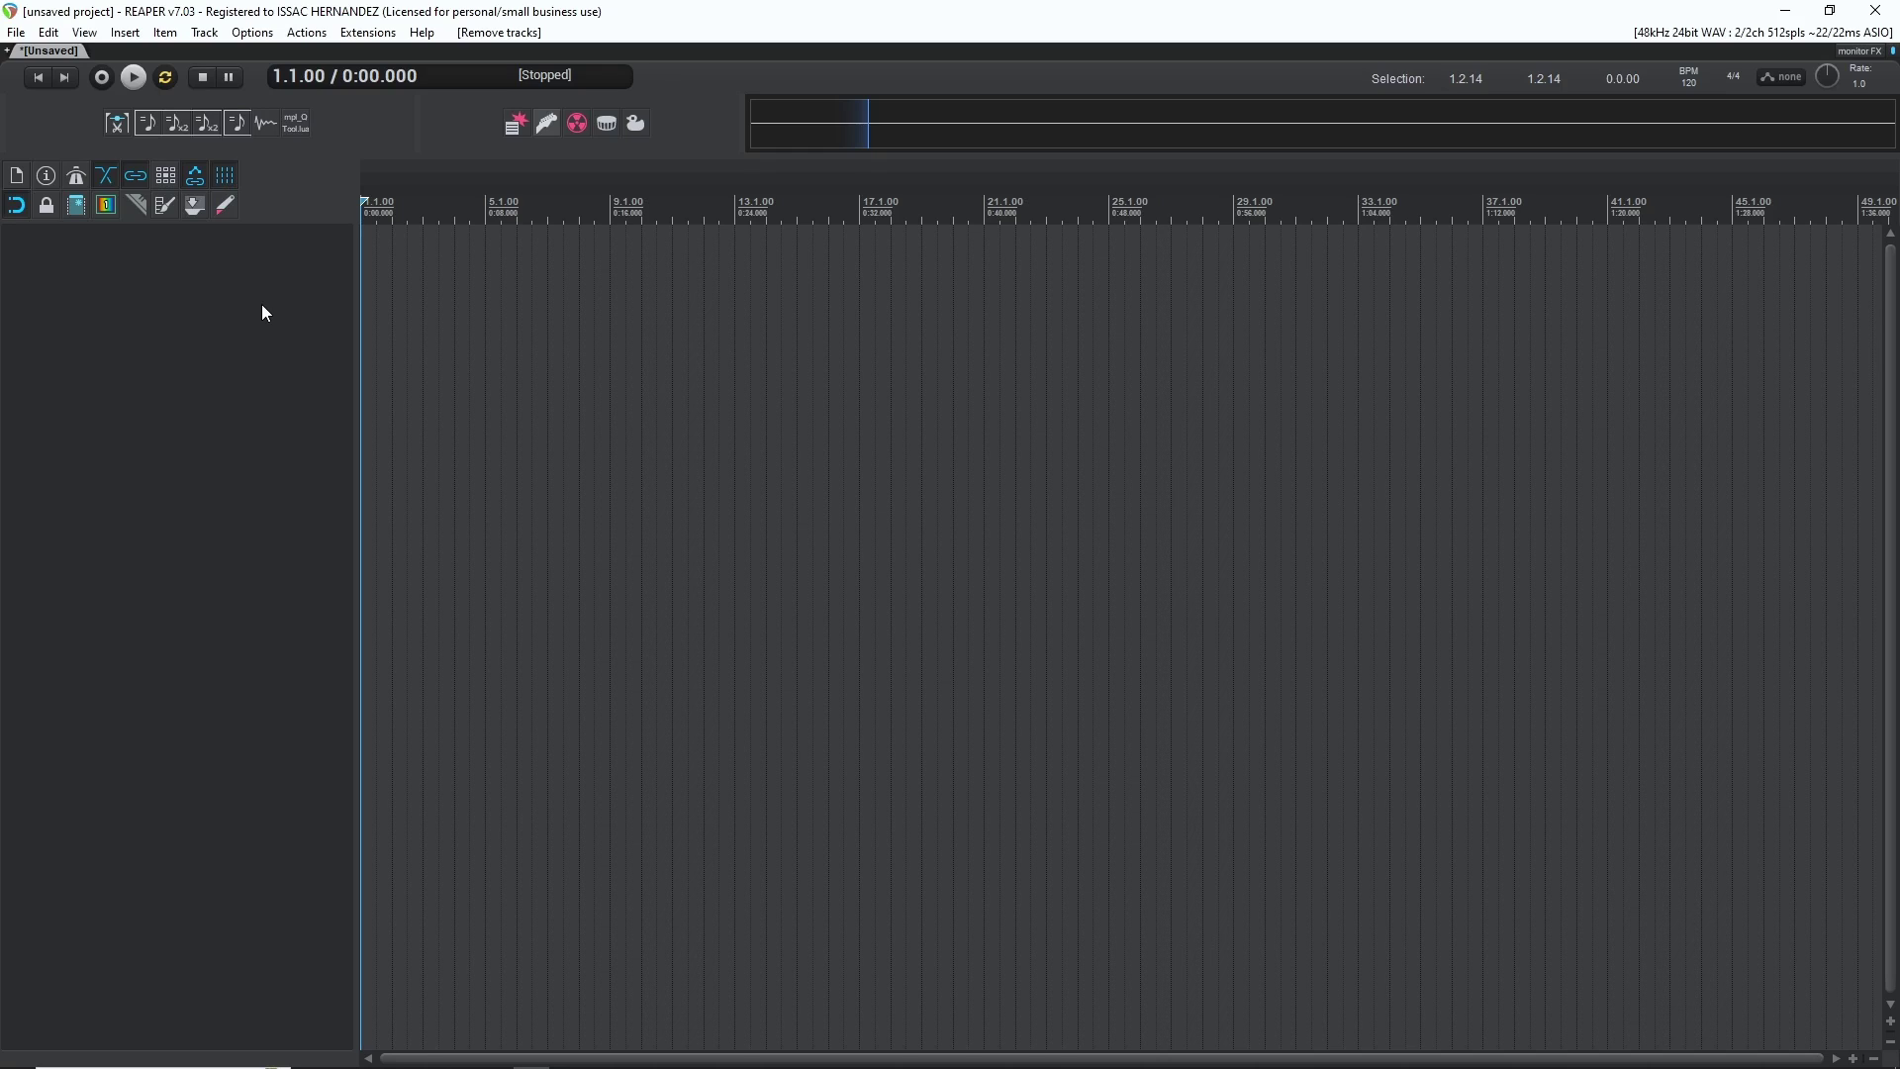
# Create a new track, make it taller, and add VST: Guitar Rig 6 as its effect
pyautogui.doubleClick(262, 309)
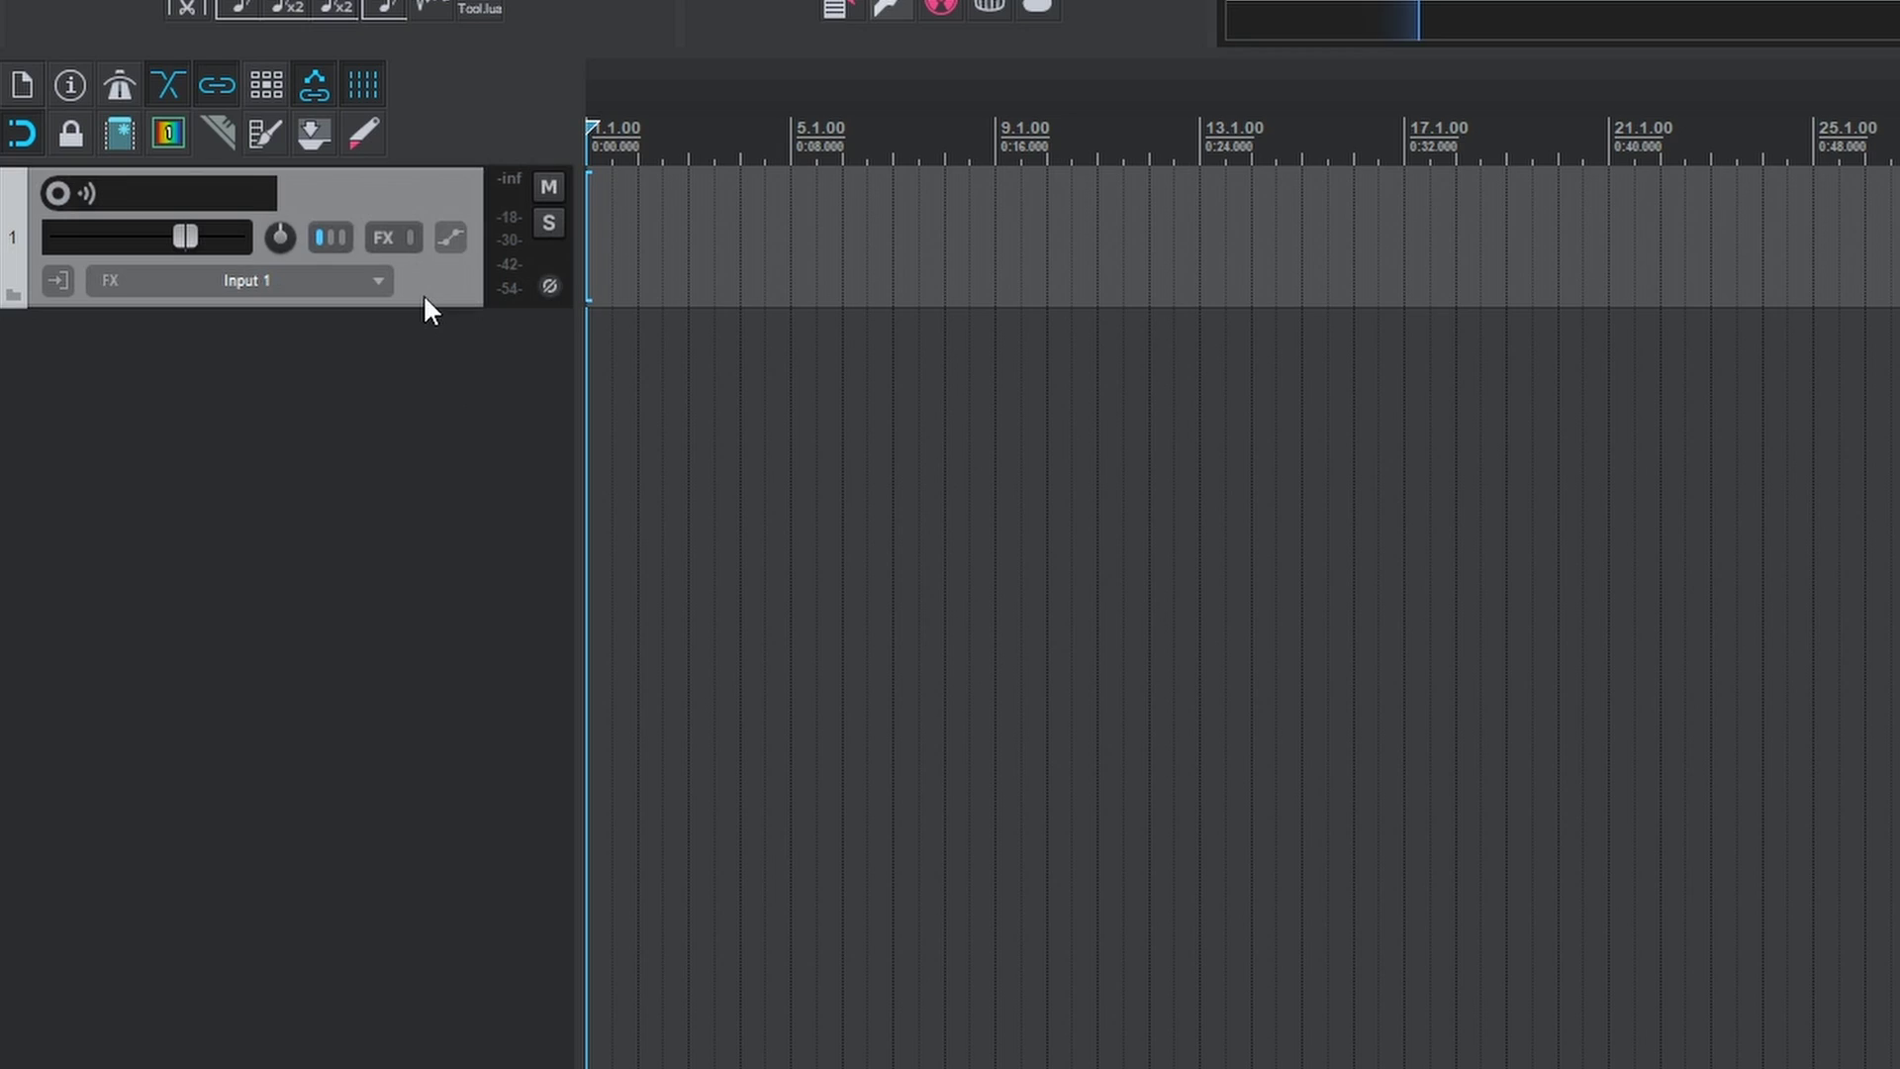
pyautogui.moveTo(466, 306); pyautogui.dragTo(507, 408)
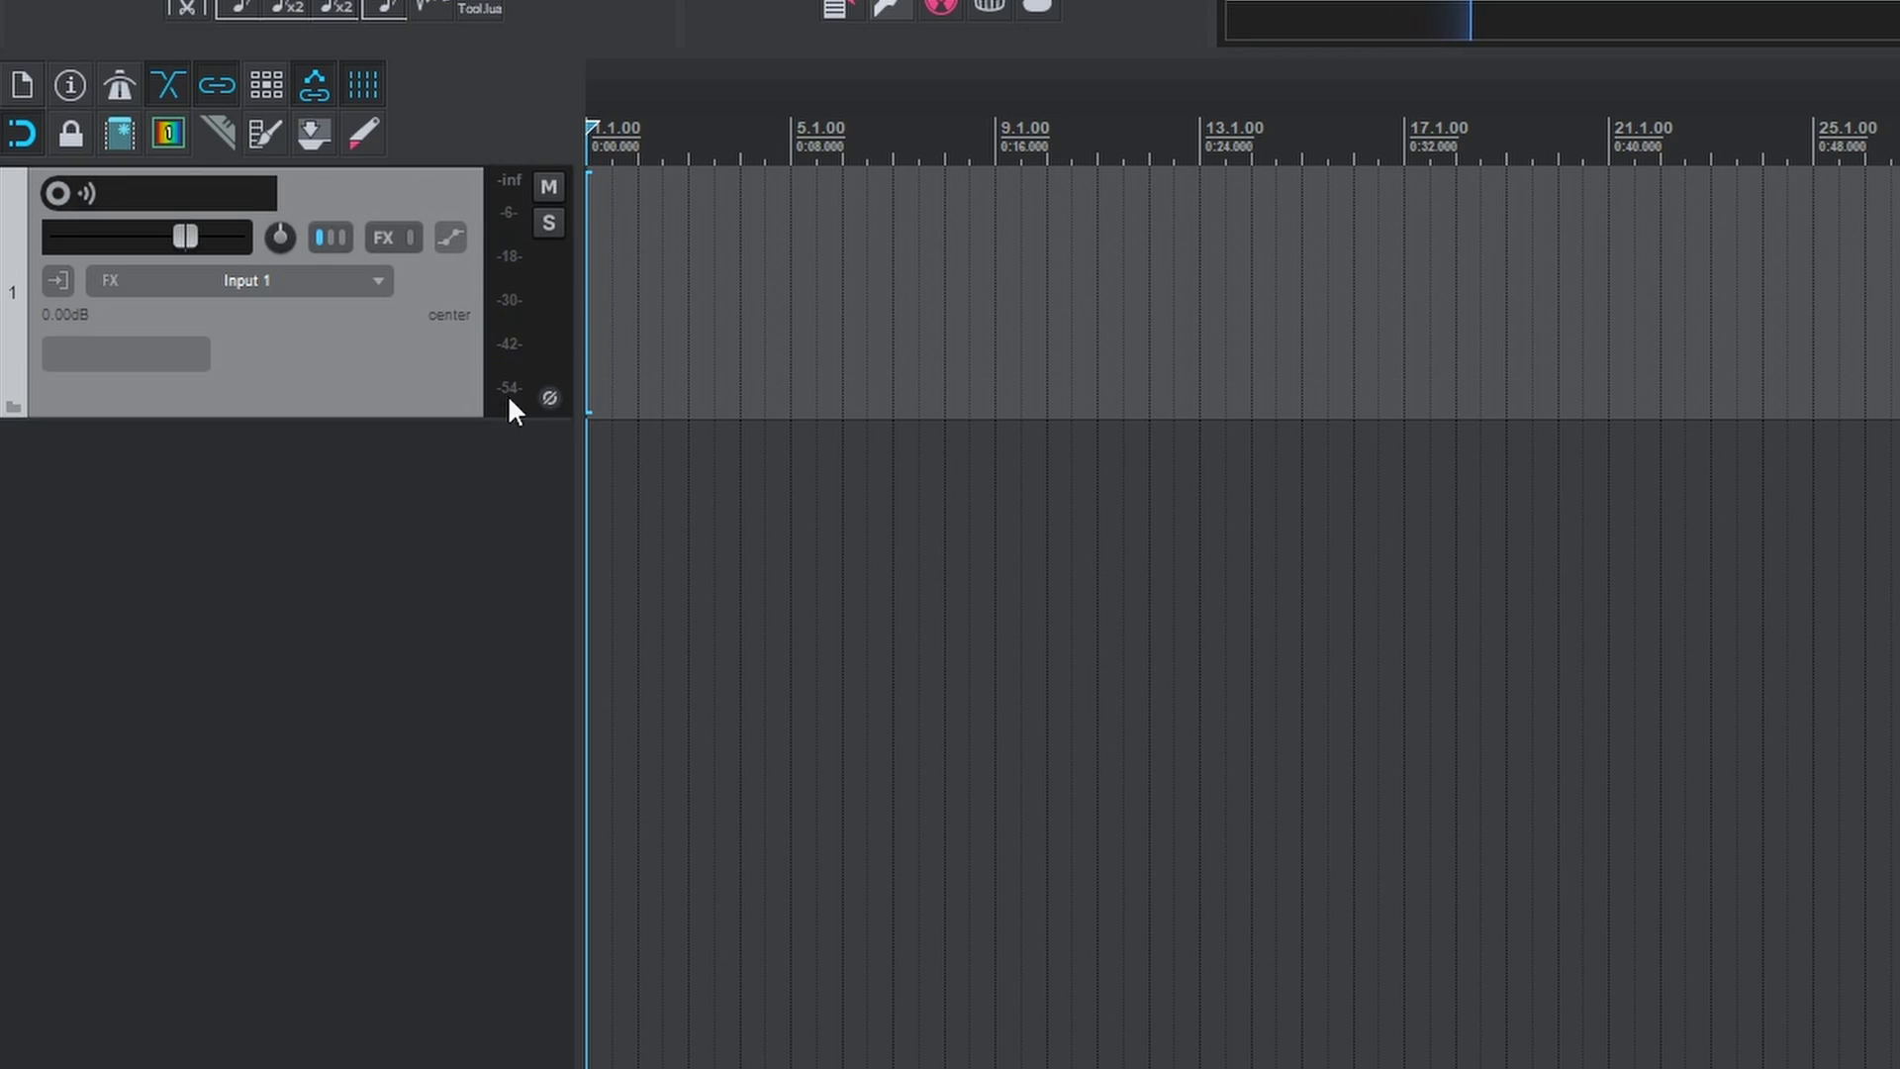
pyautogui.click(158, 353)
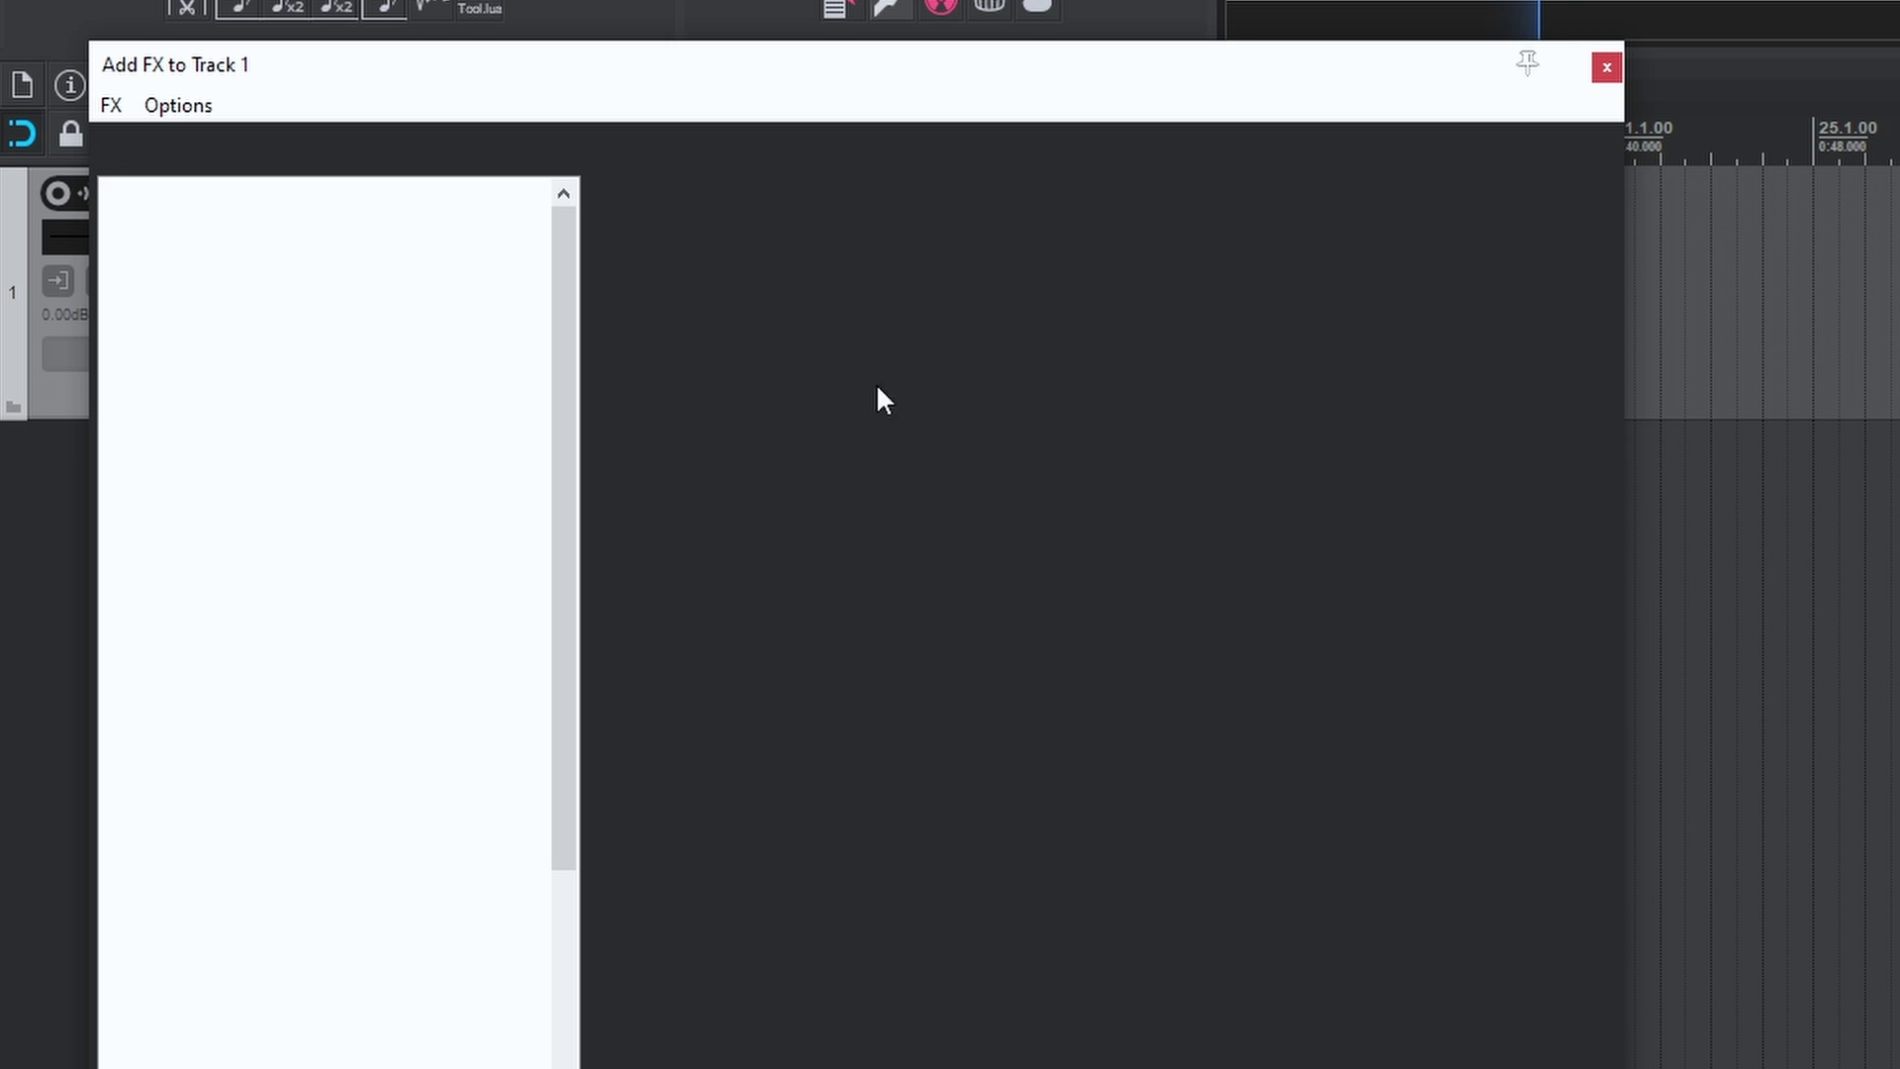
pyautogui.write('guitar')
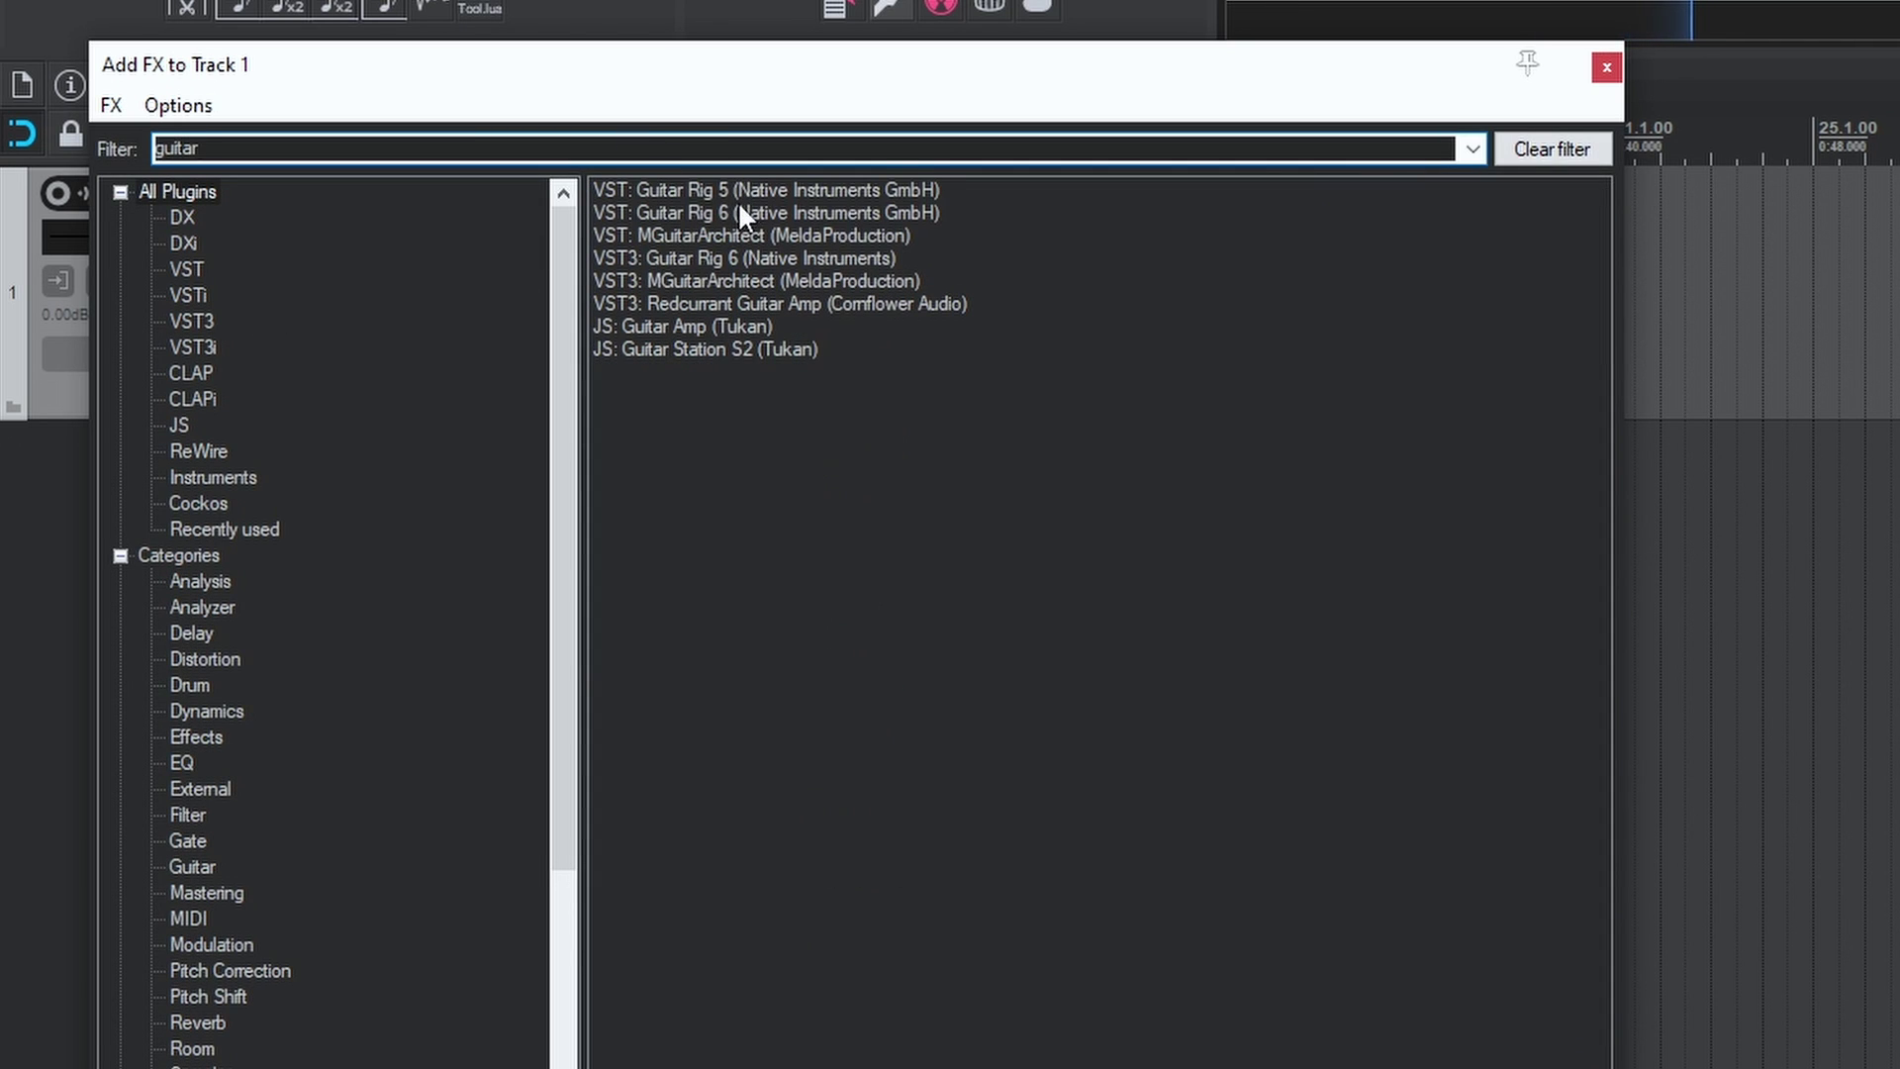
pyautogui.click(742, 214)
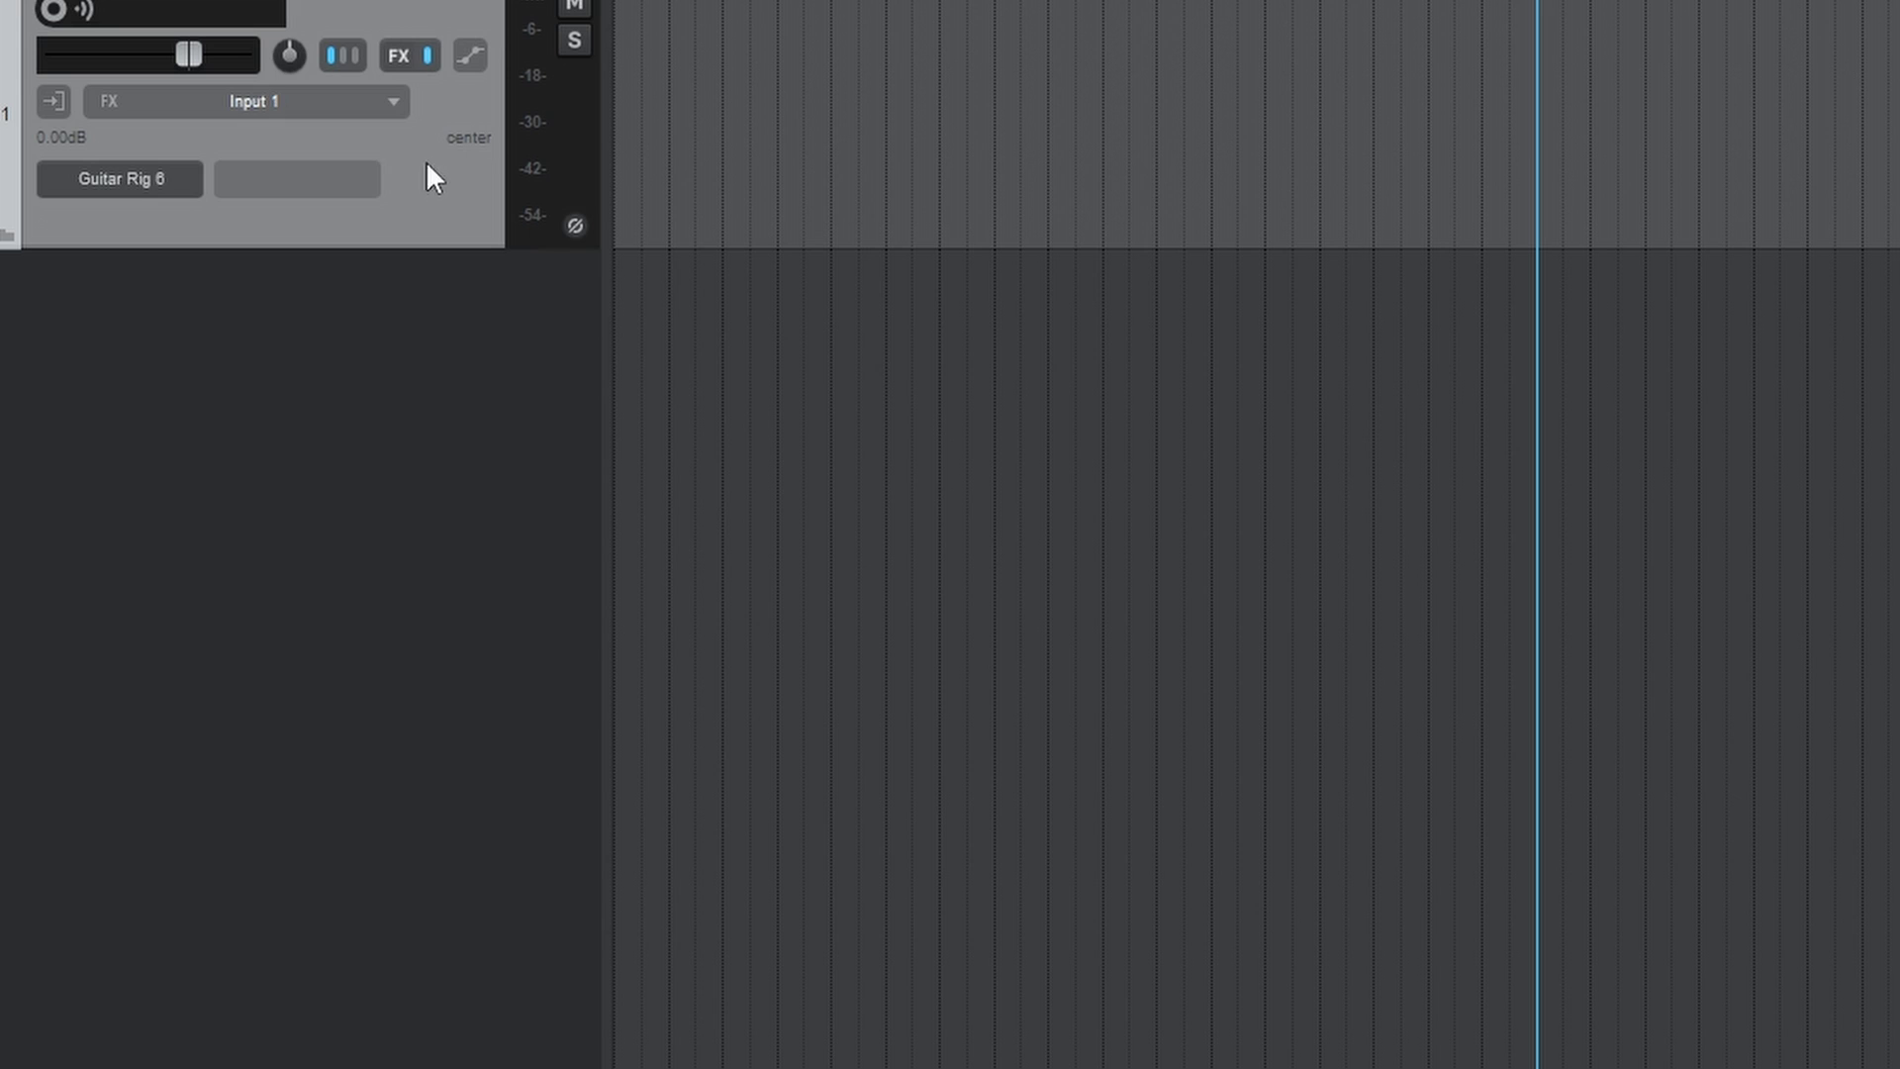
pyautogui.rightClick(431, 170)
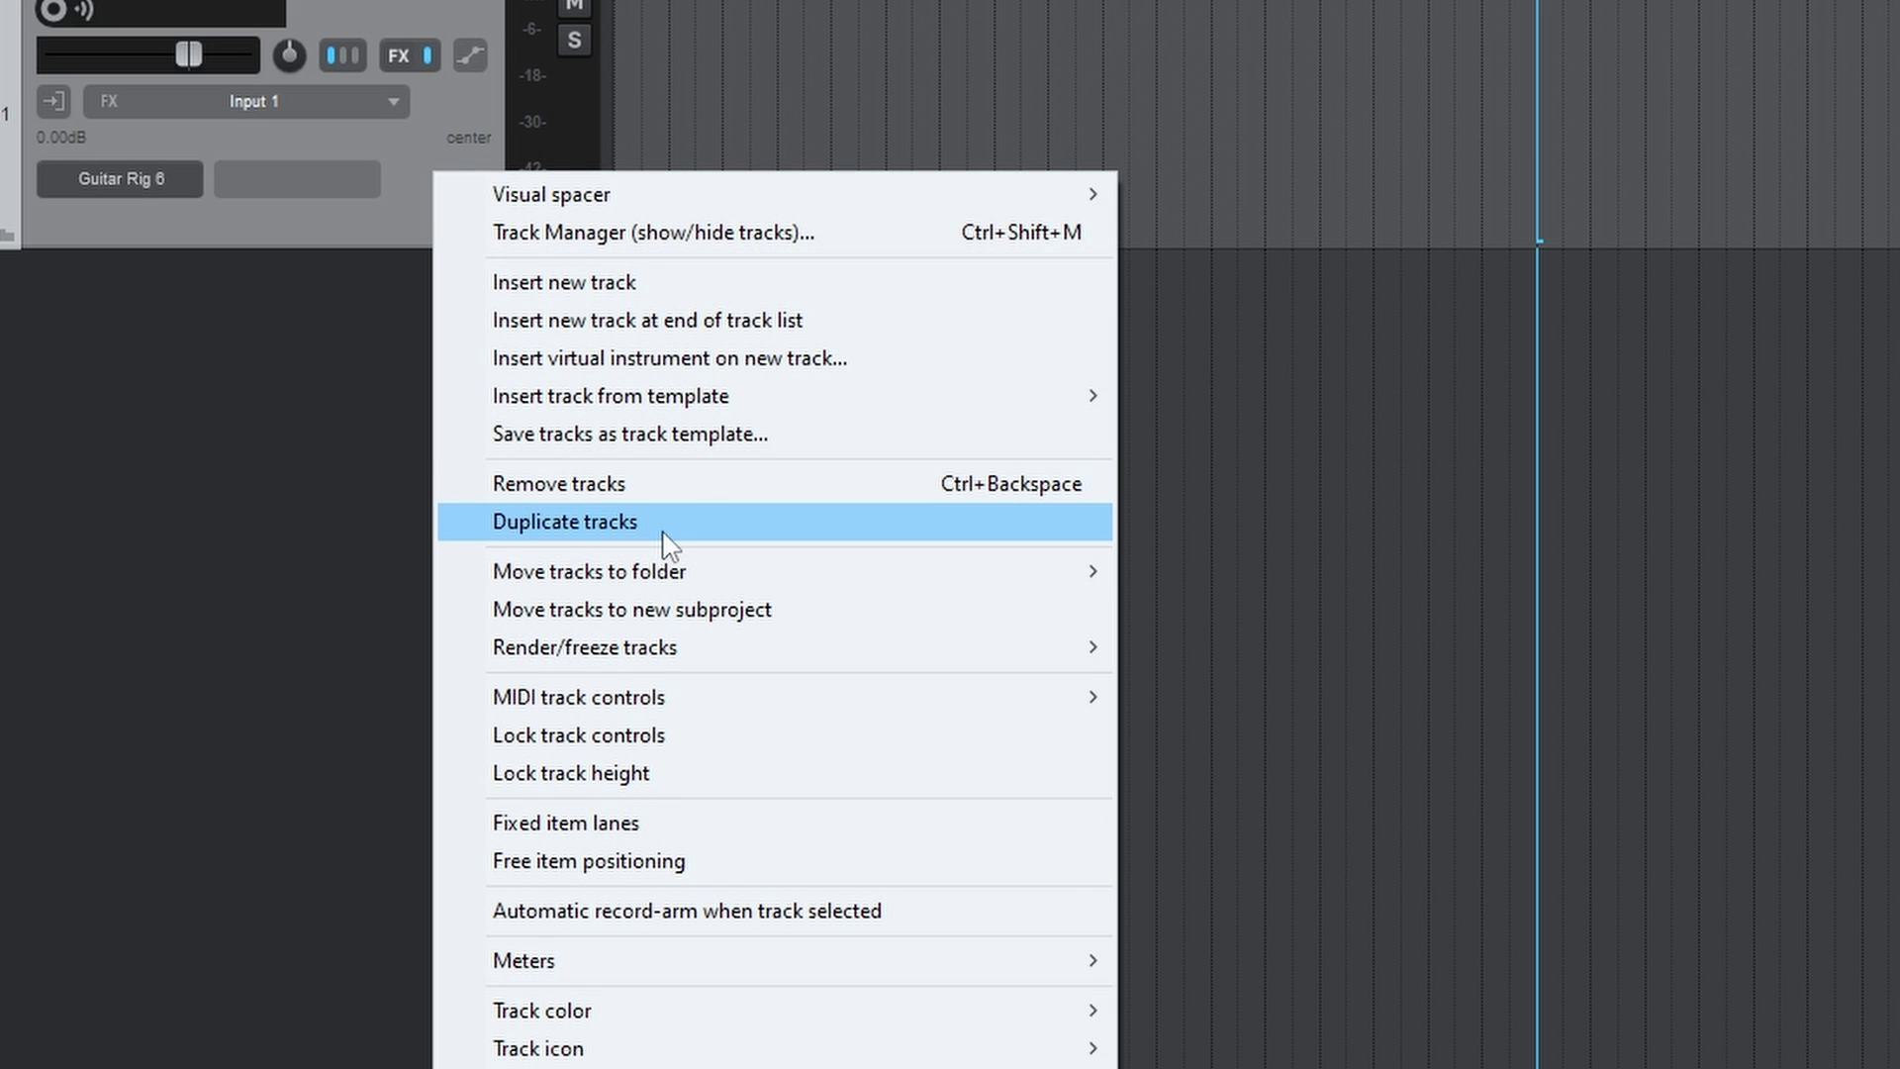
# Save the Guitar Rig 6 track as a track template and review it in the Resources list
pyautogui.click(866, 439)
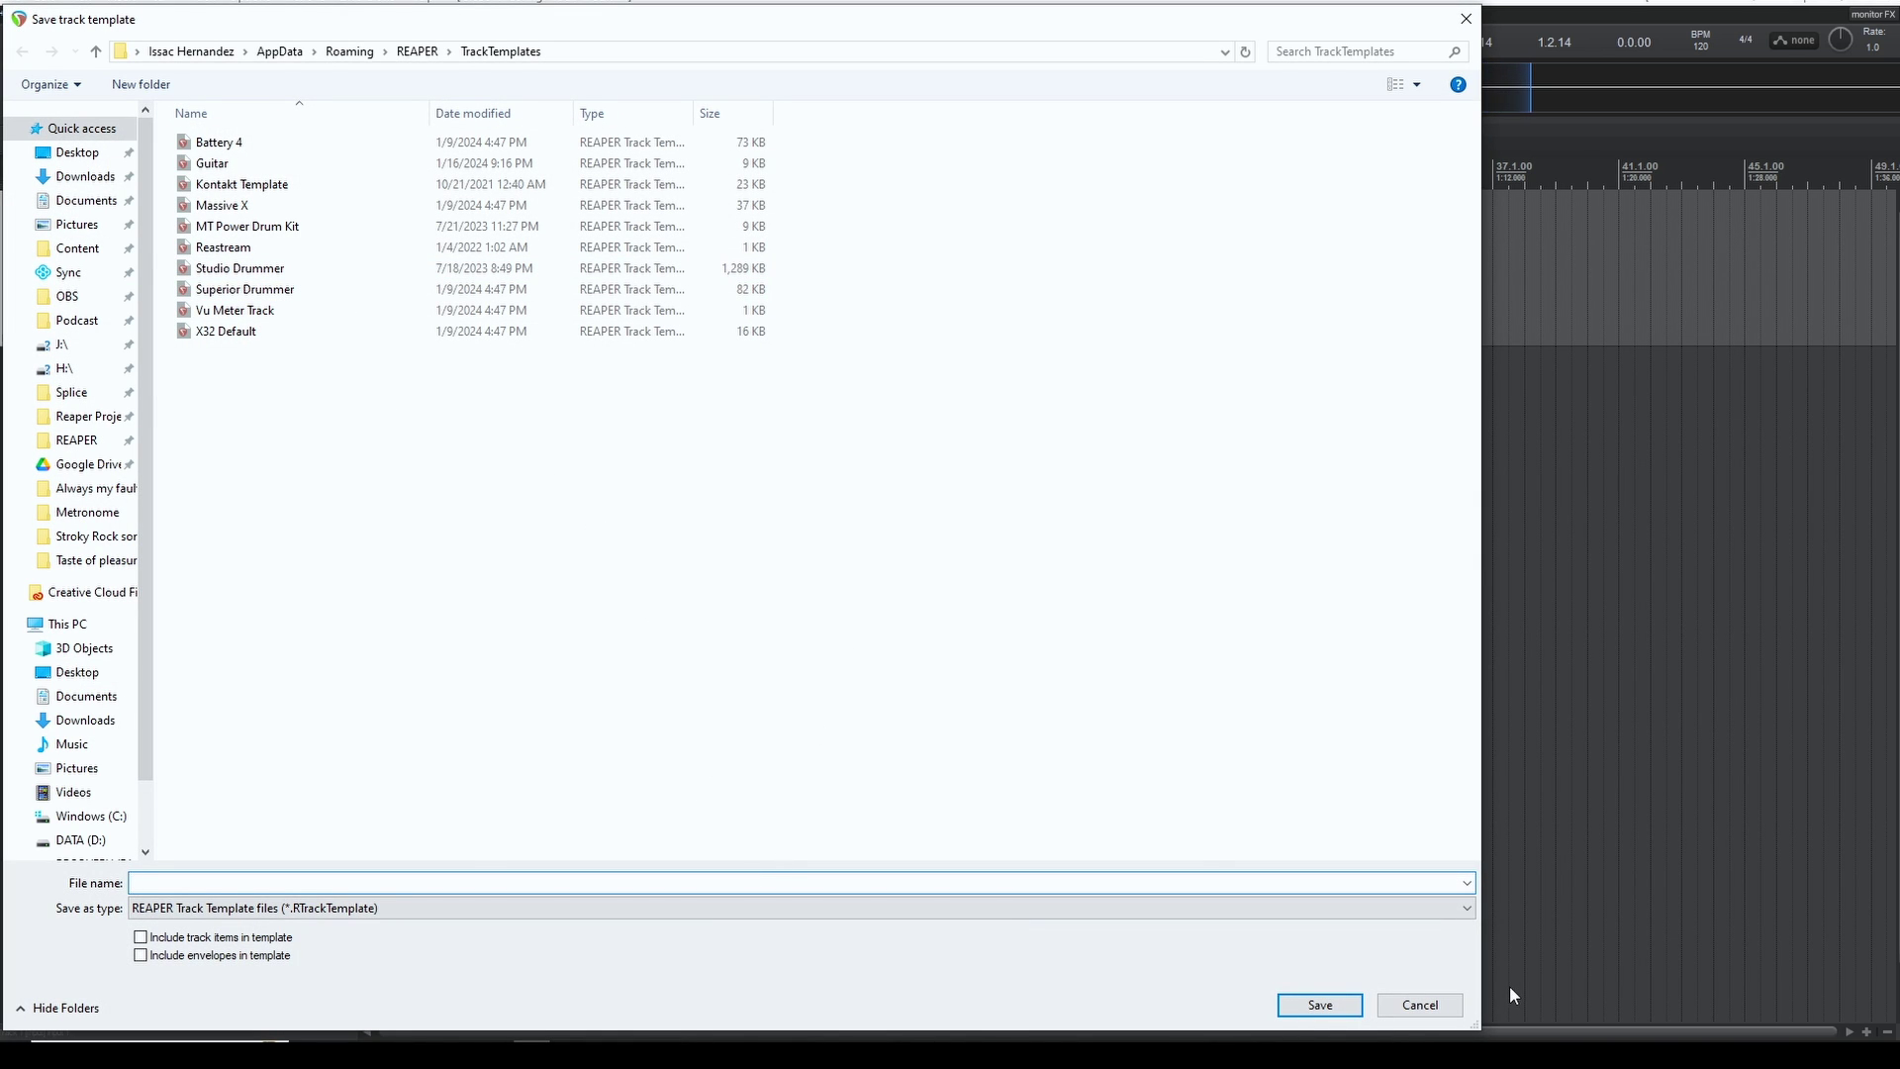
pyautogui.click(642, 38)
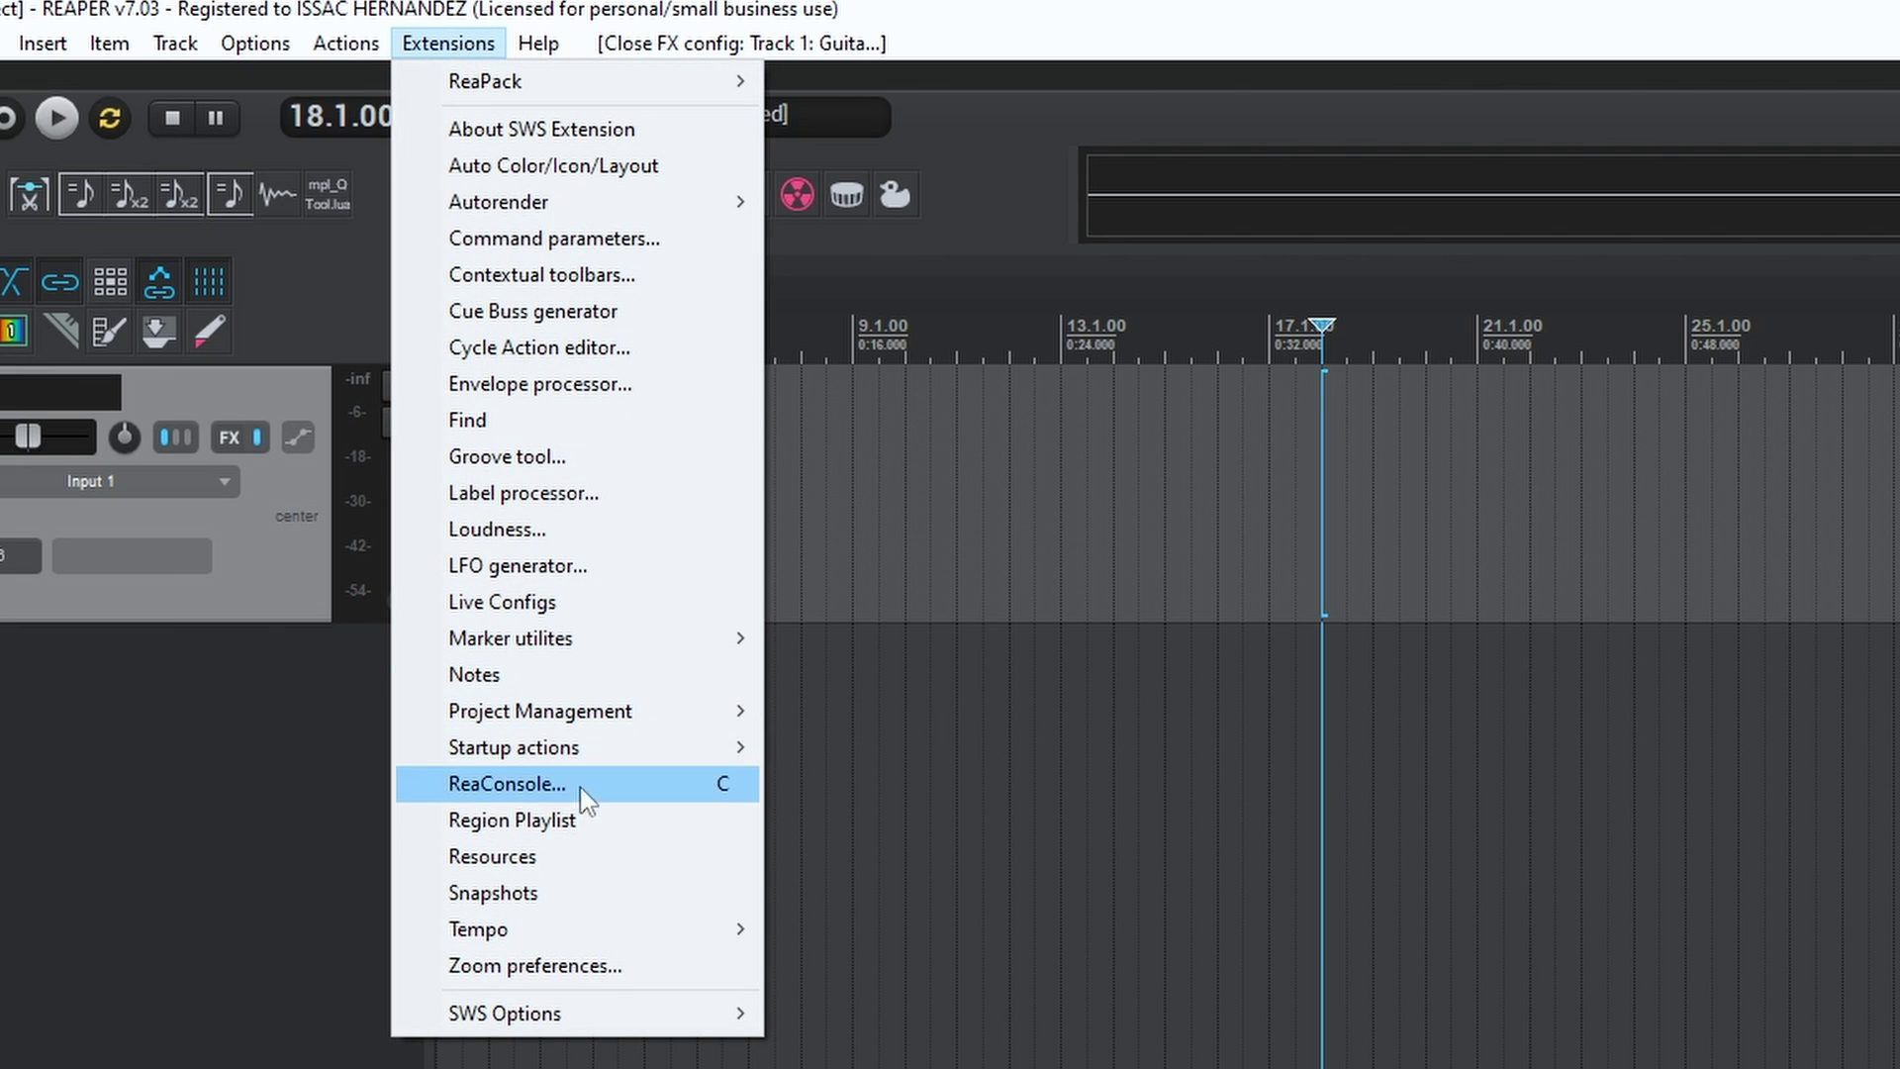
pyautogui.click(554, 856)
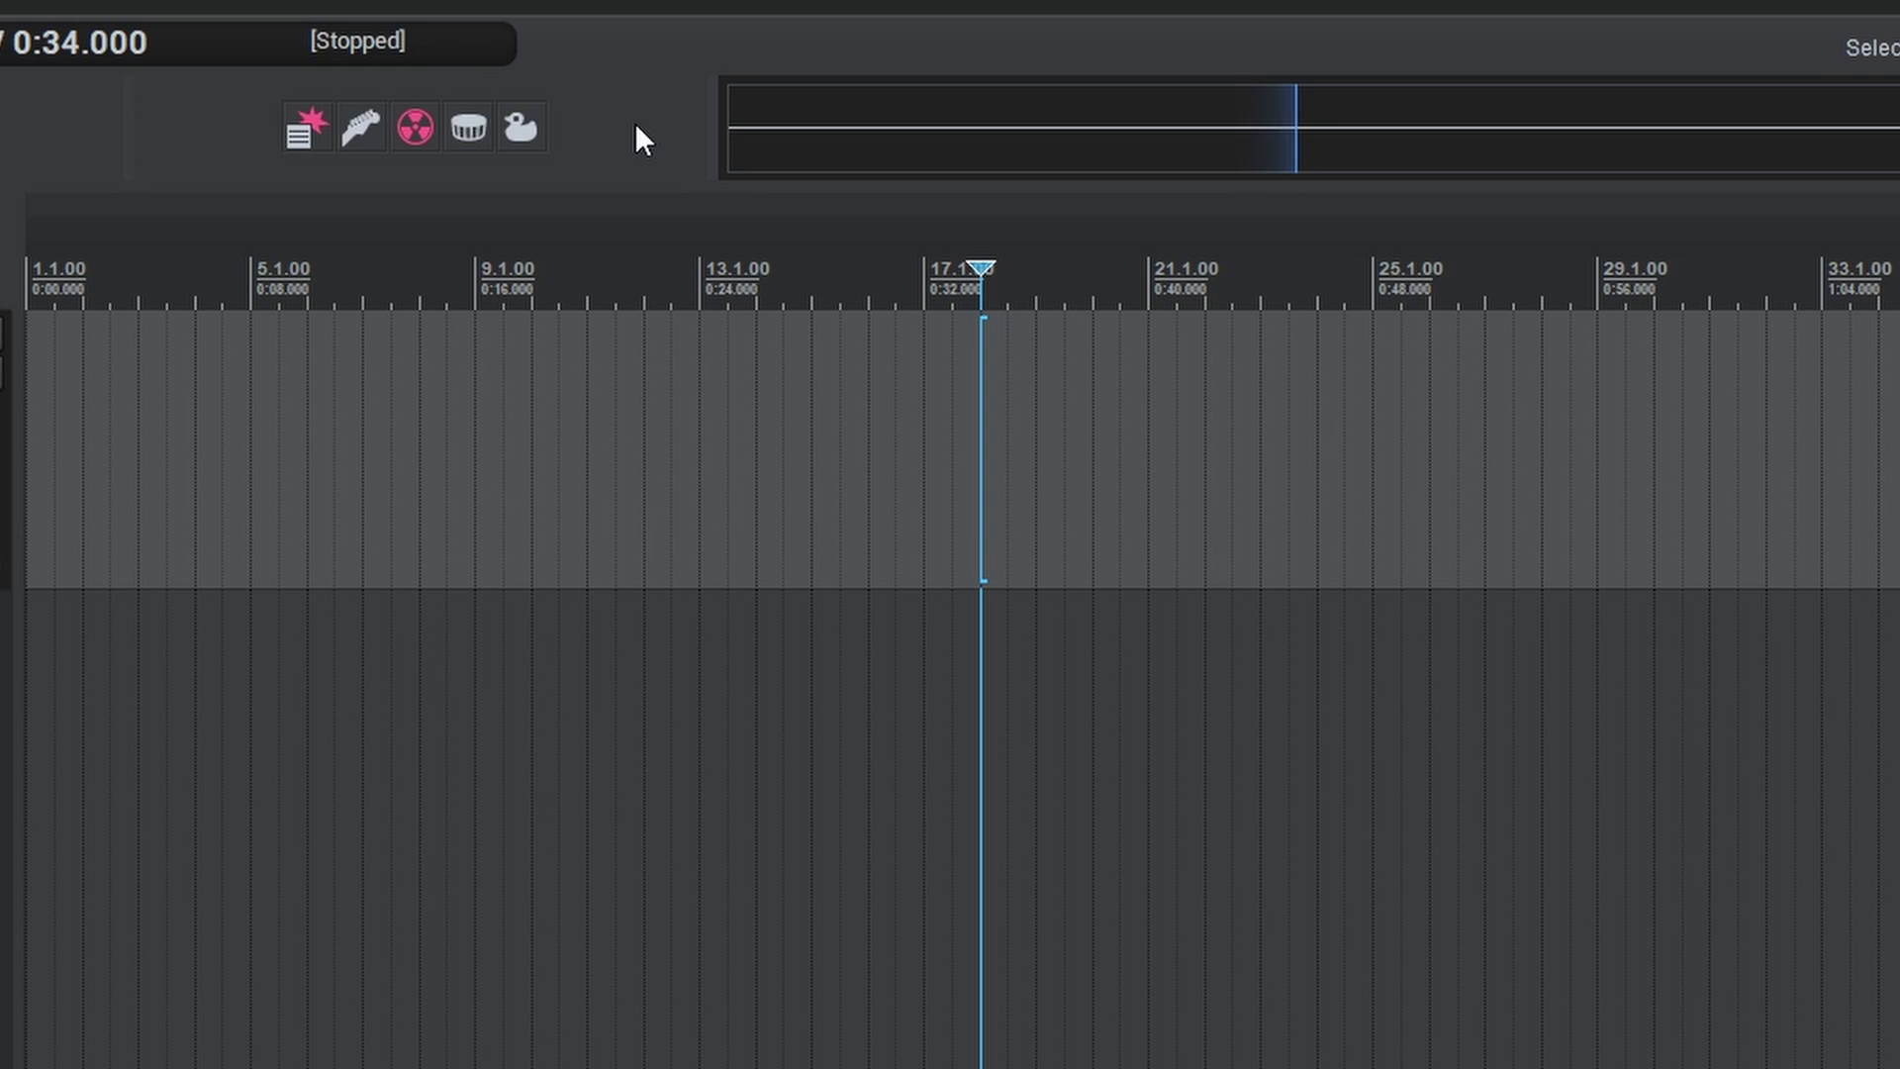
pyautogui.rightClick(625, 151)
# Customize the Instruments toolbar, browsing the 'import track' template slot 1–4 actions without adding any
pyautogui.click(789, 296)
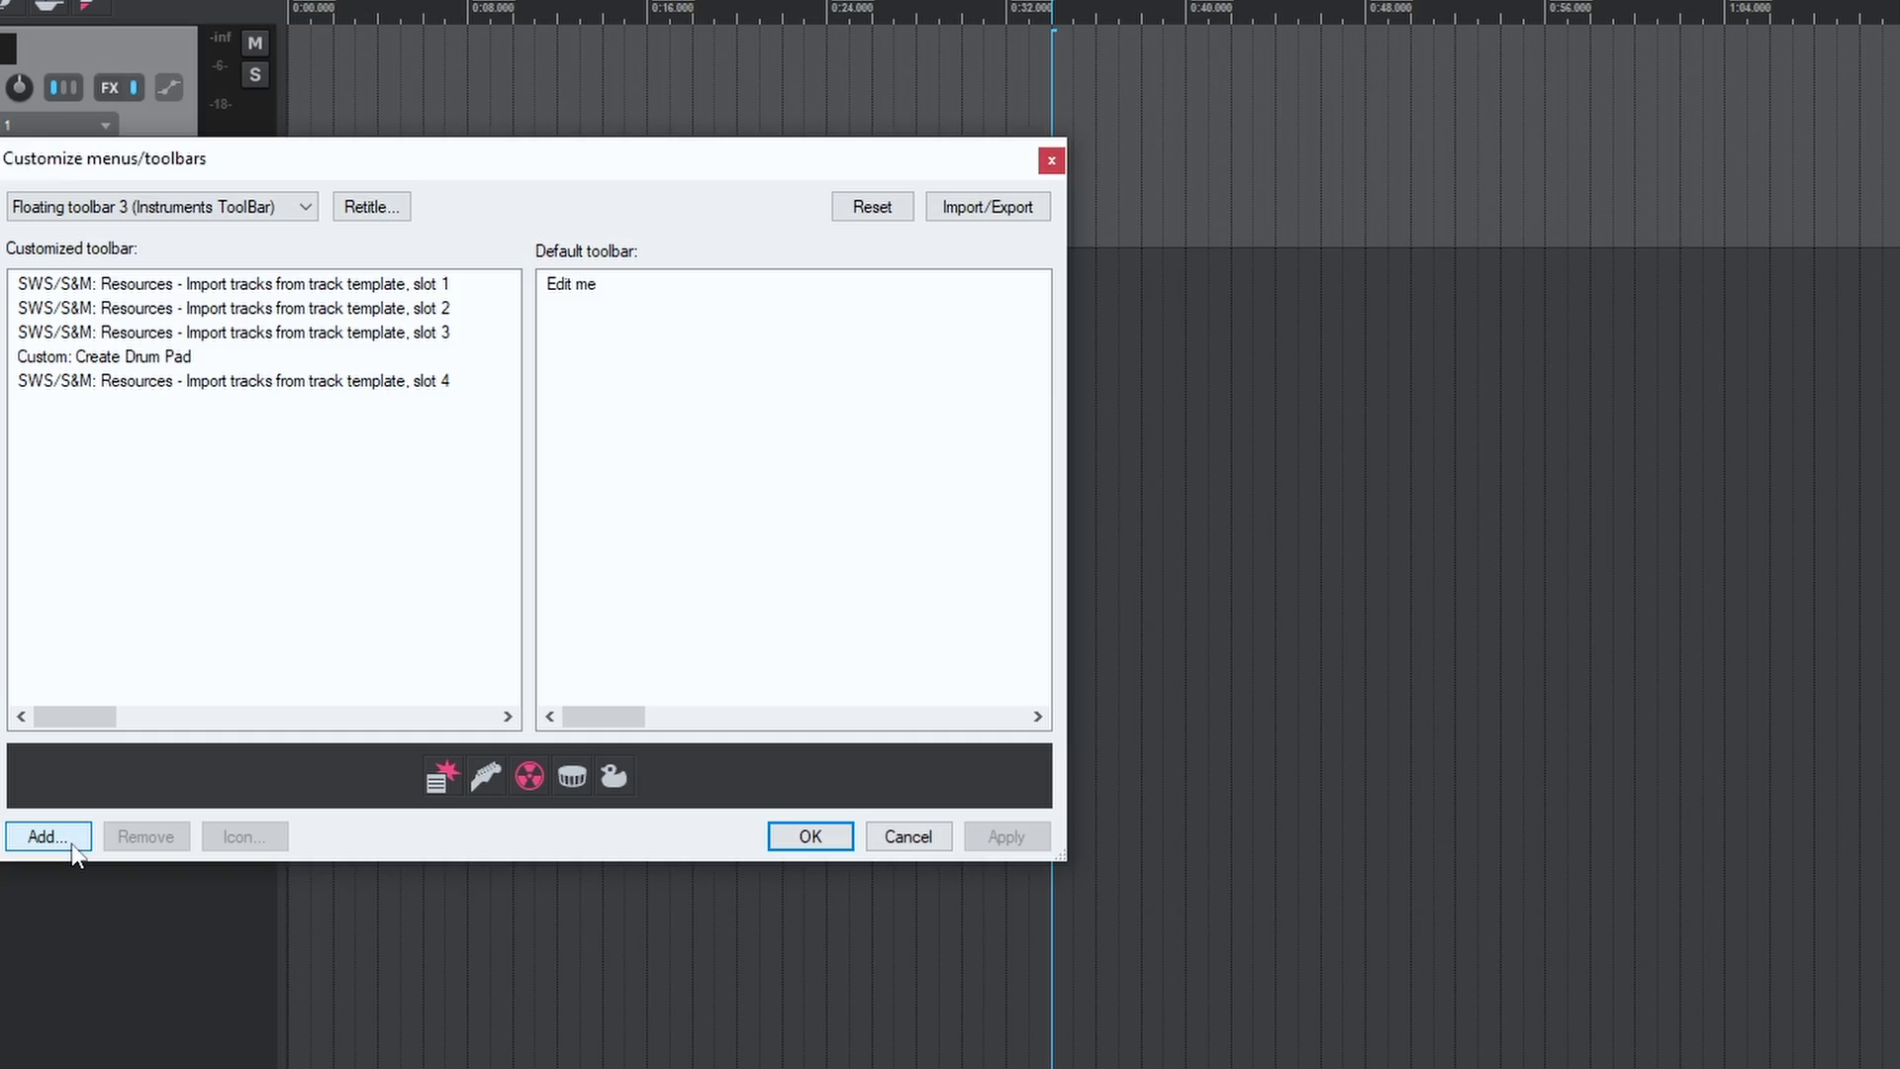
pyautogui.click(260, 985)
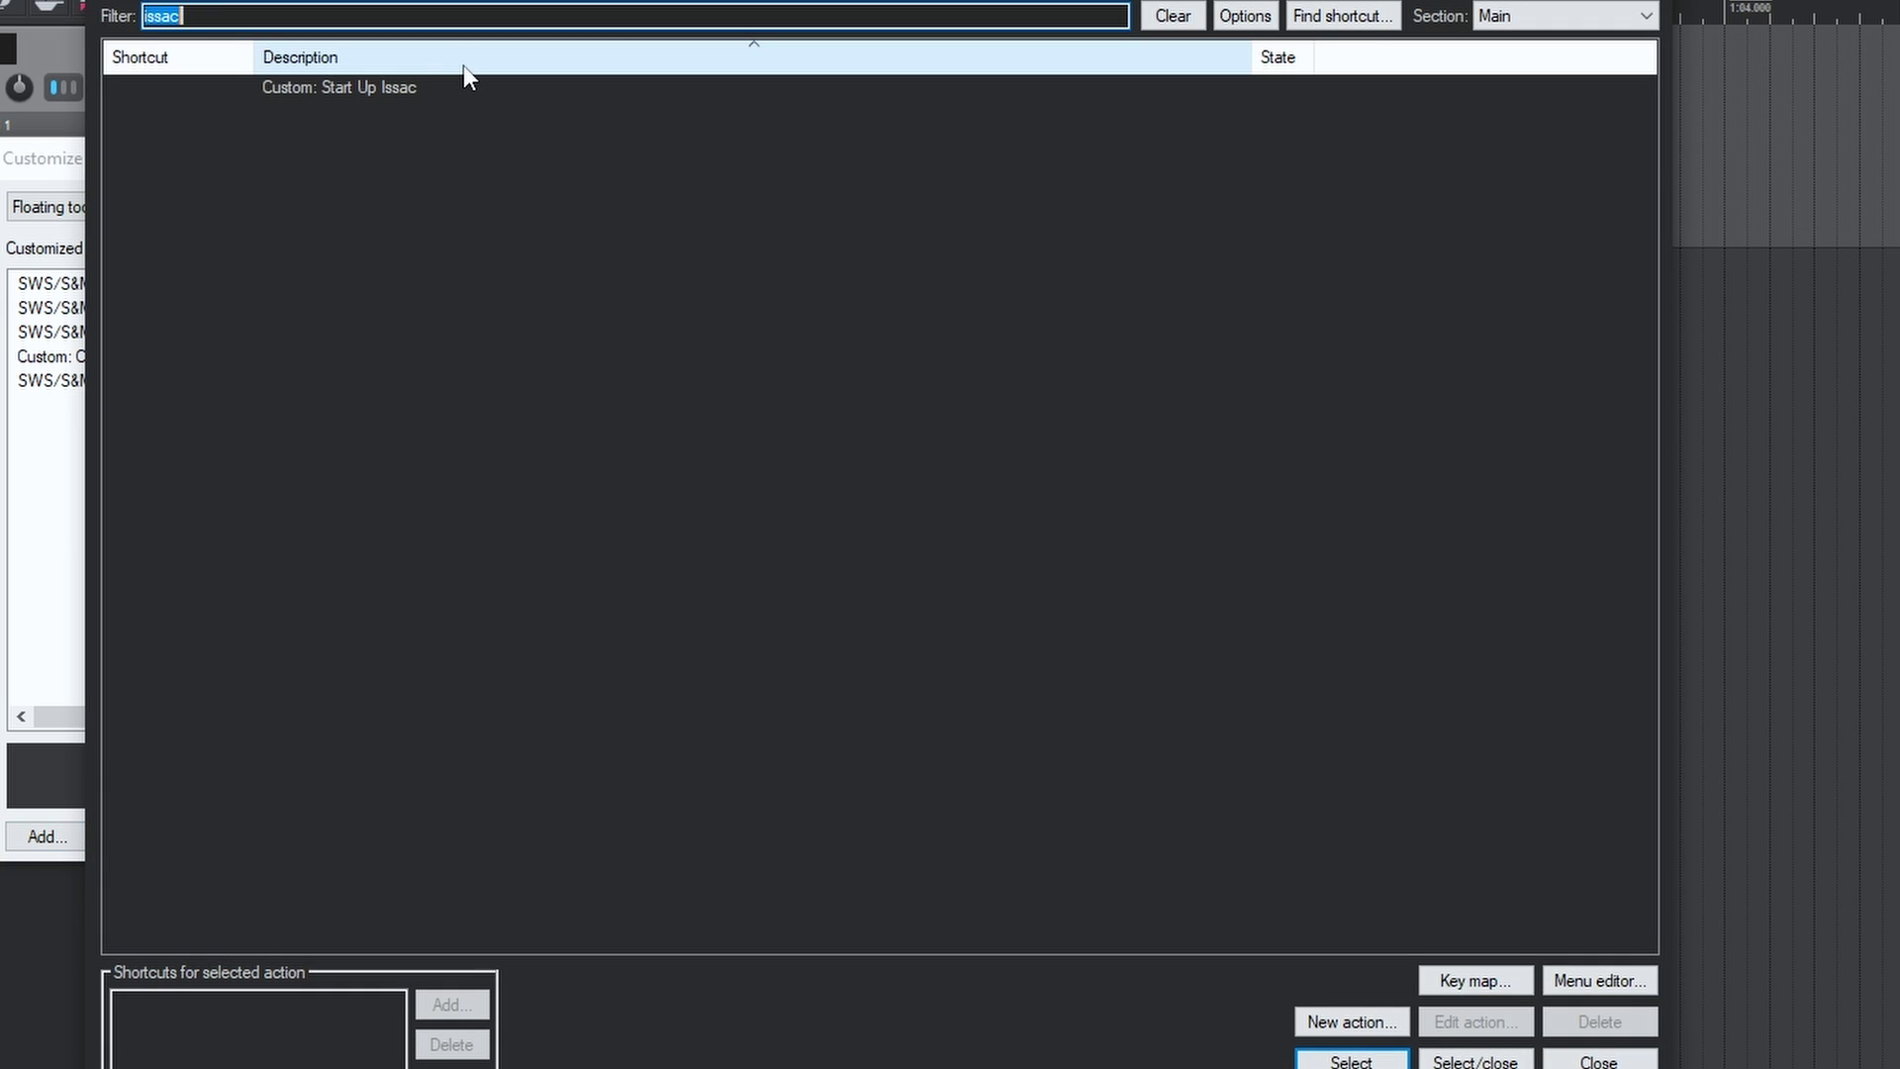
pyautogui.write('import track')
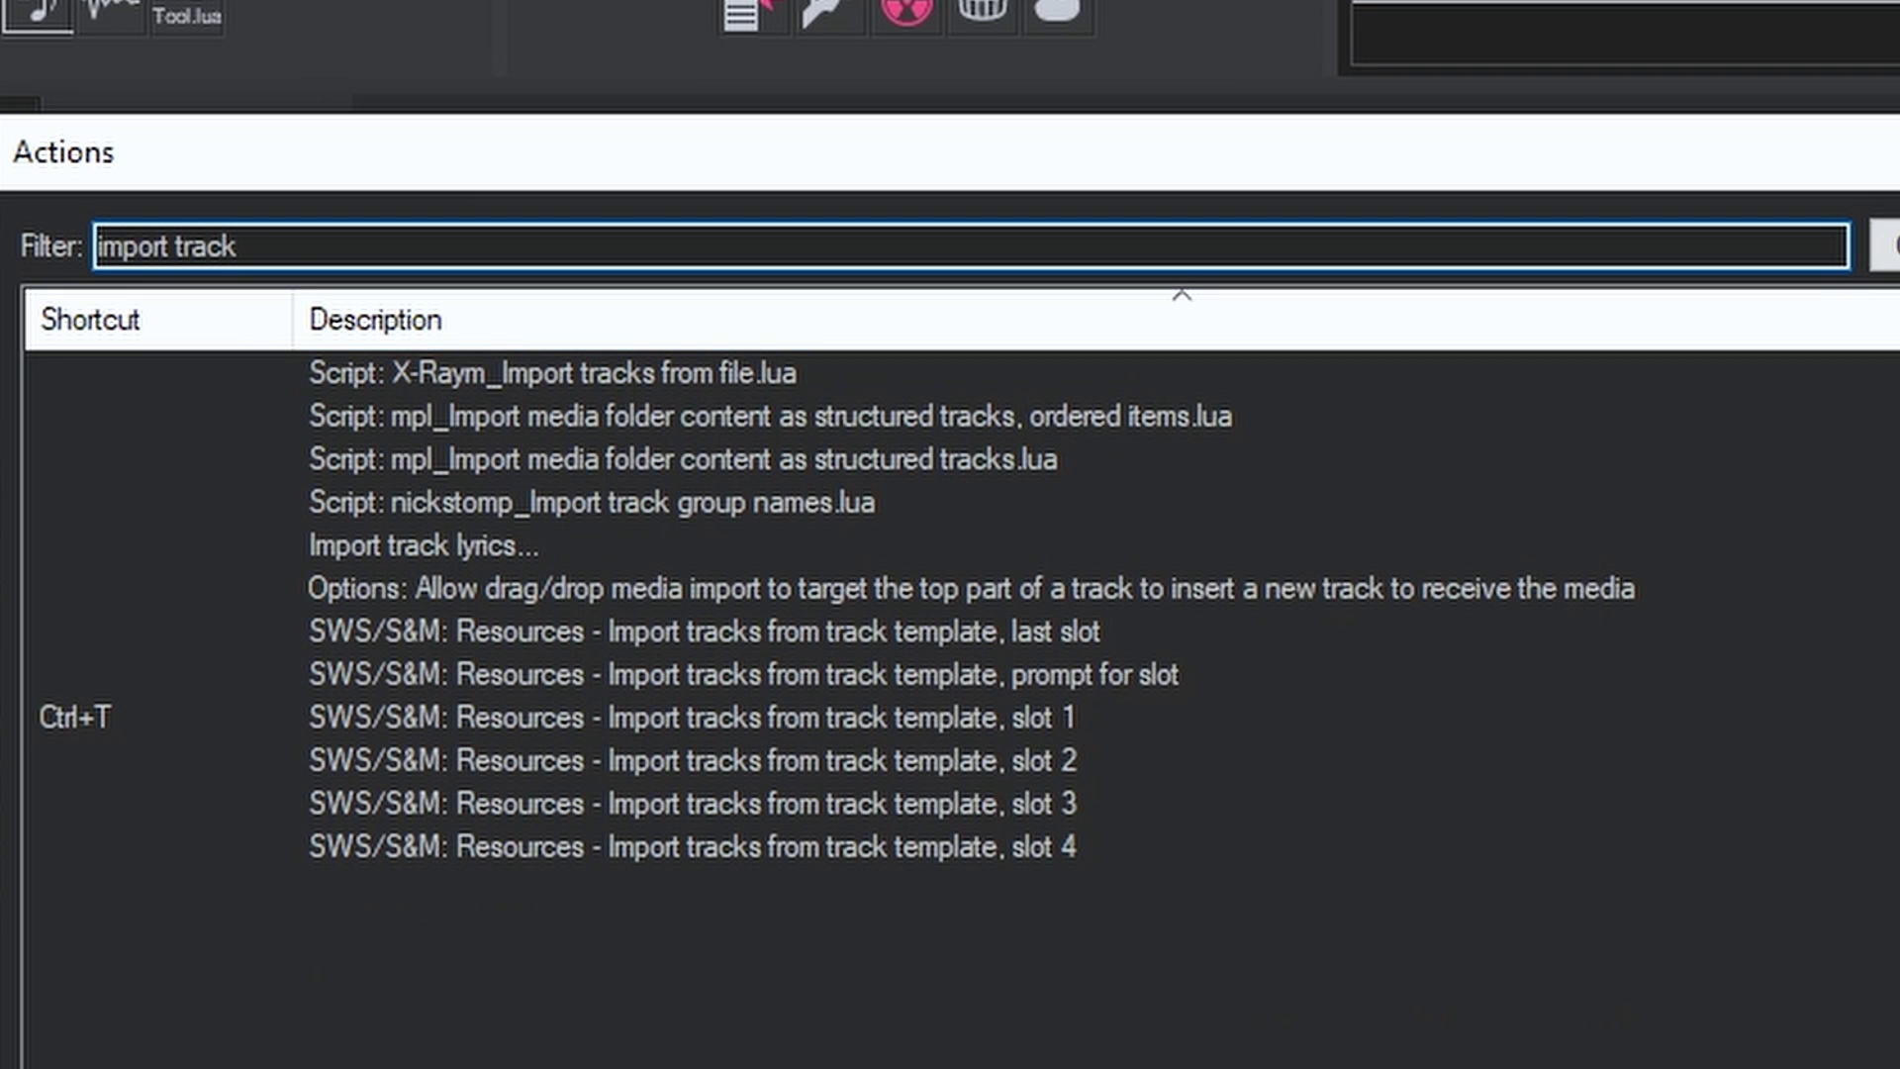
pyautogui.click(745, 716)
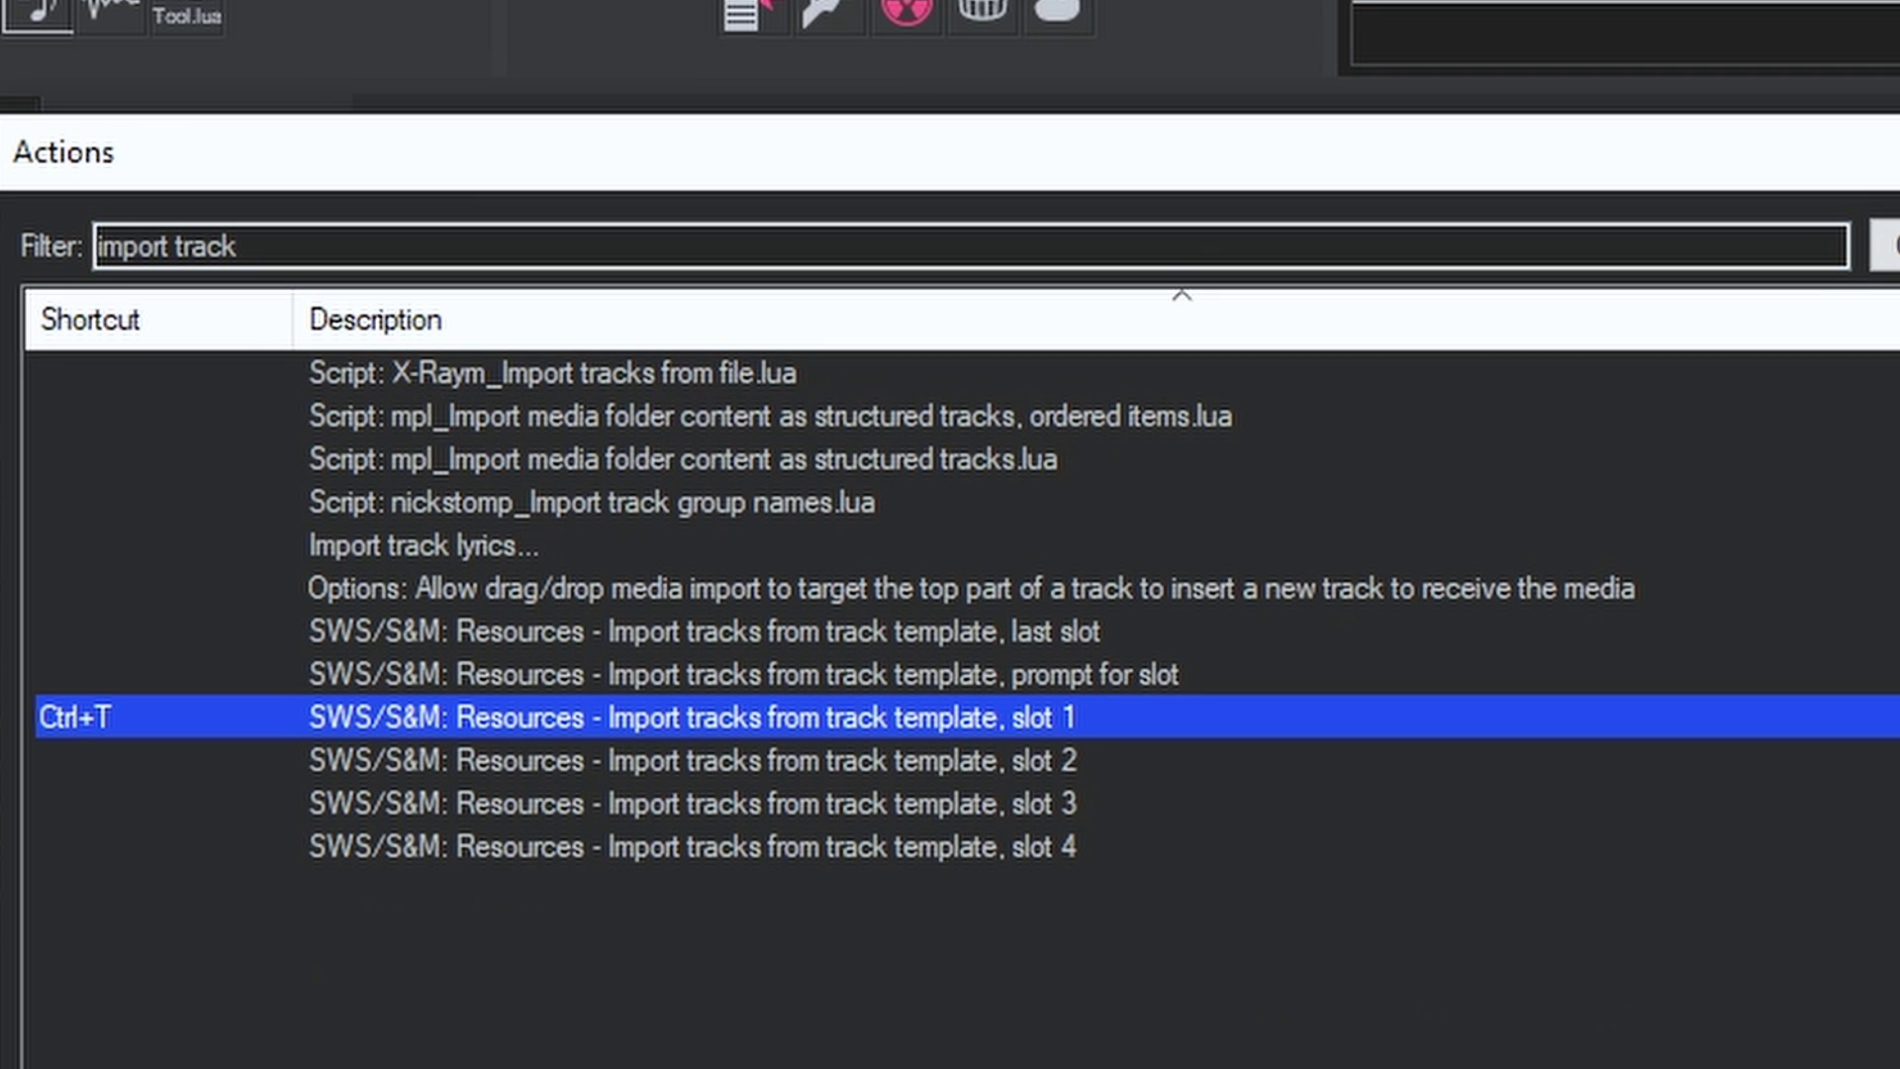
pyautogui.press('Down')
pyautogui.press('Down')
pyautogui.press('Down')
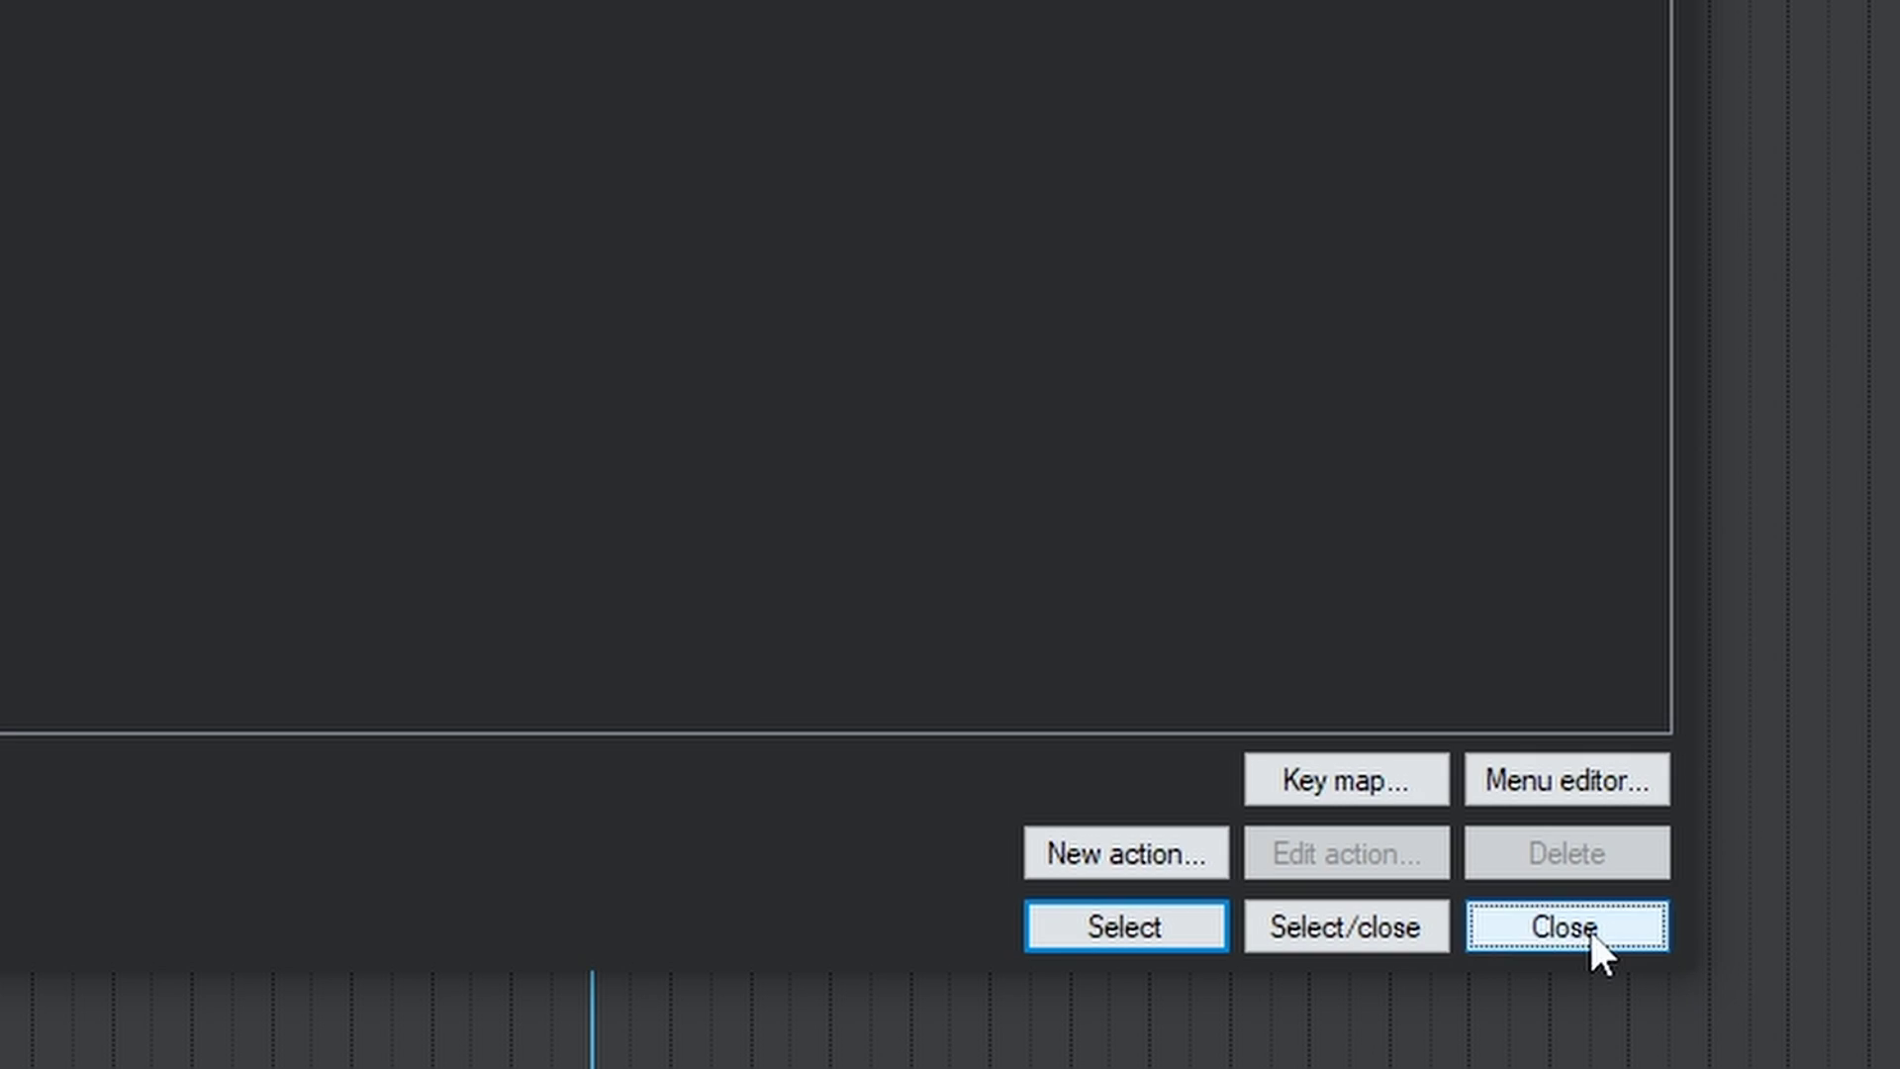
pyautogui.click(1589, 930)
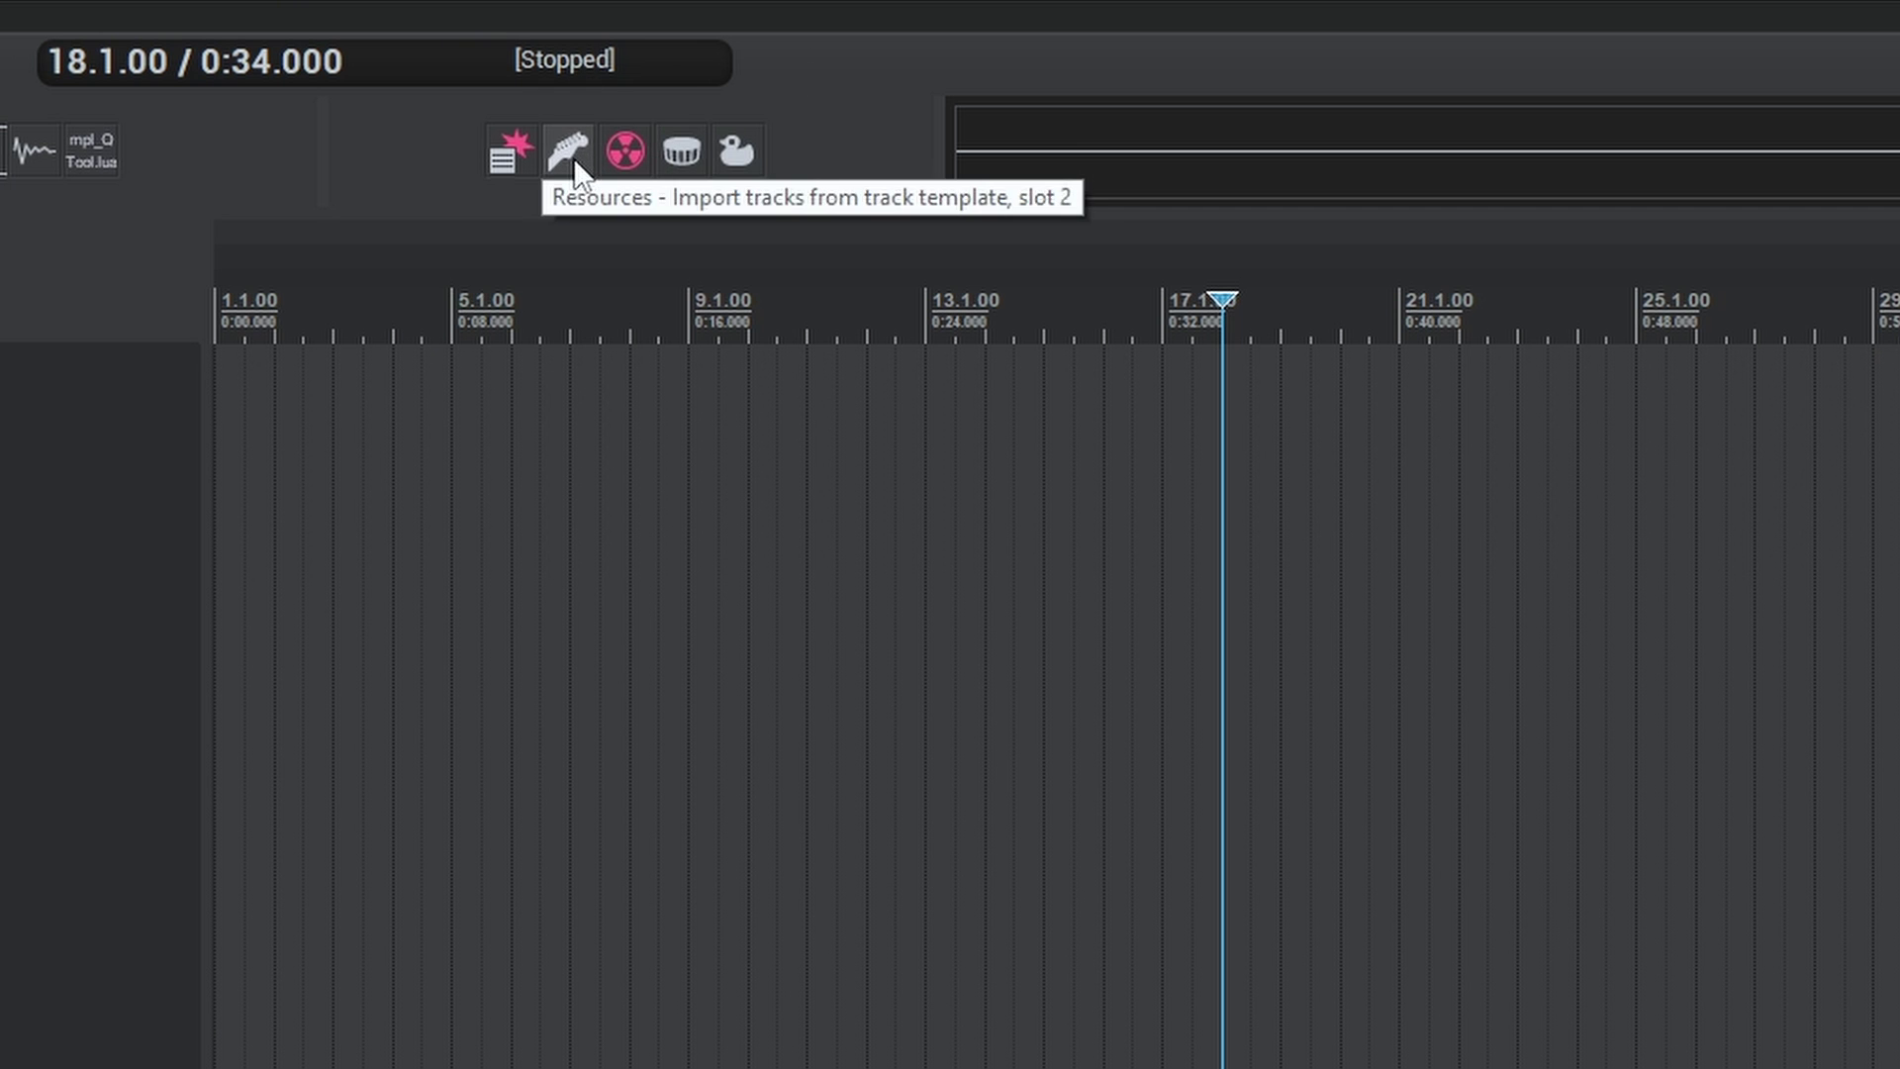
# Insert the GTR track from its toolbar template, make it taller, and move the Guitar Rig window aside
pyautogui.click(569, 153)
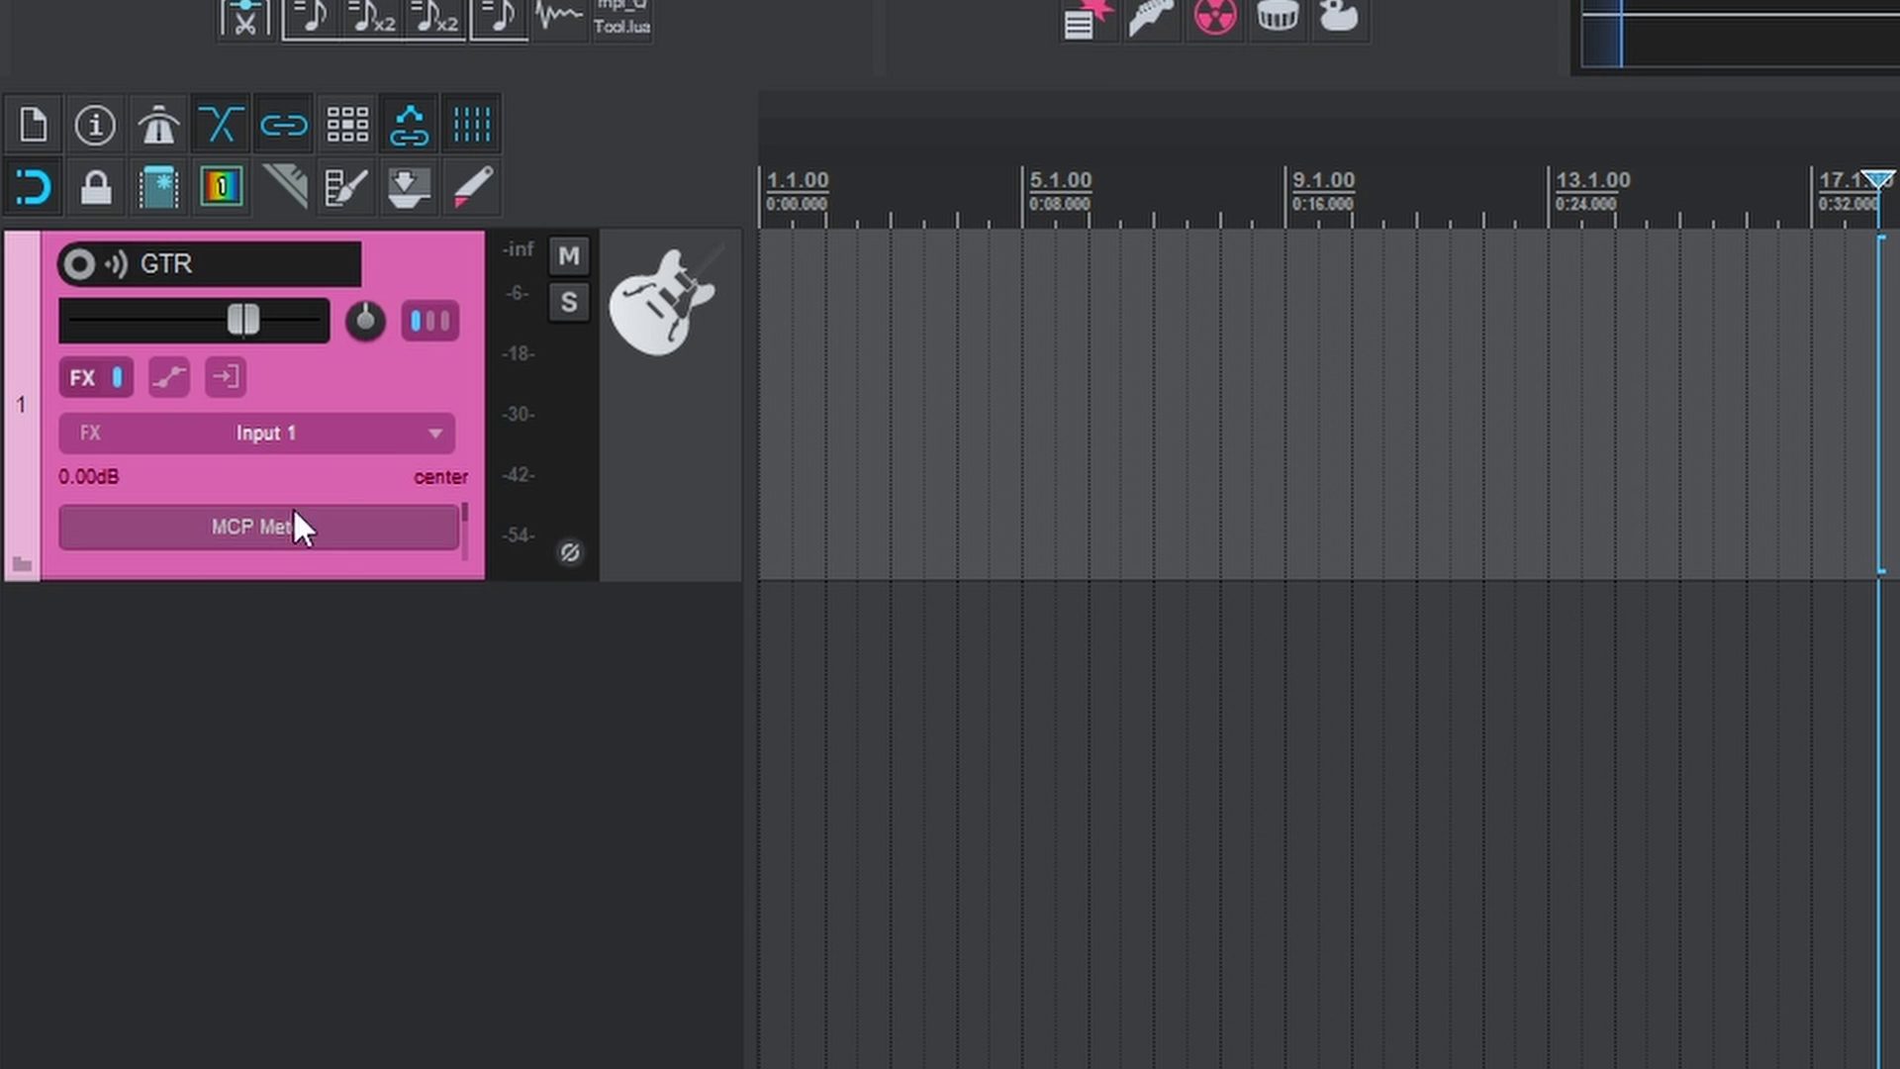
pyautogui.moveTo(395, 582); pyautogui.dragTo(406, 774)
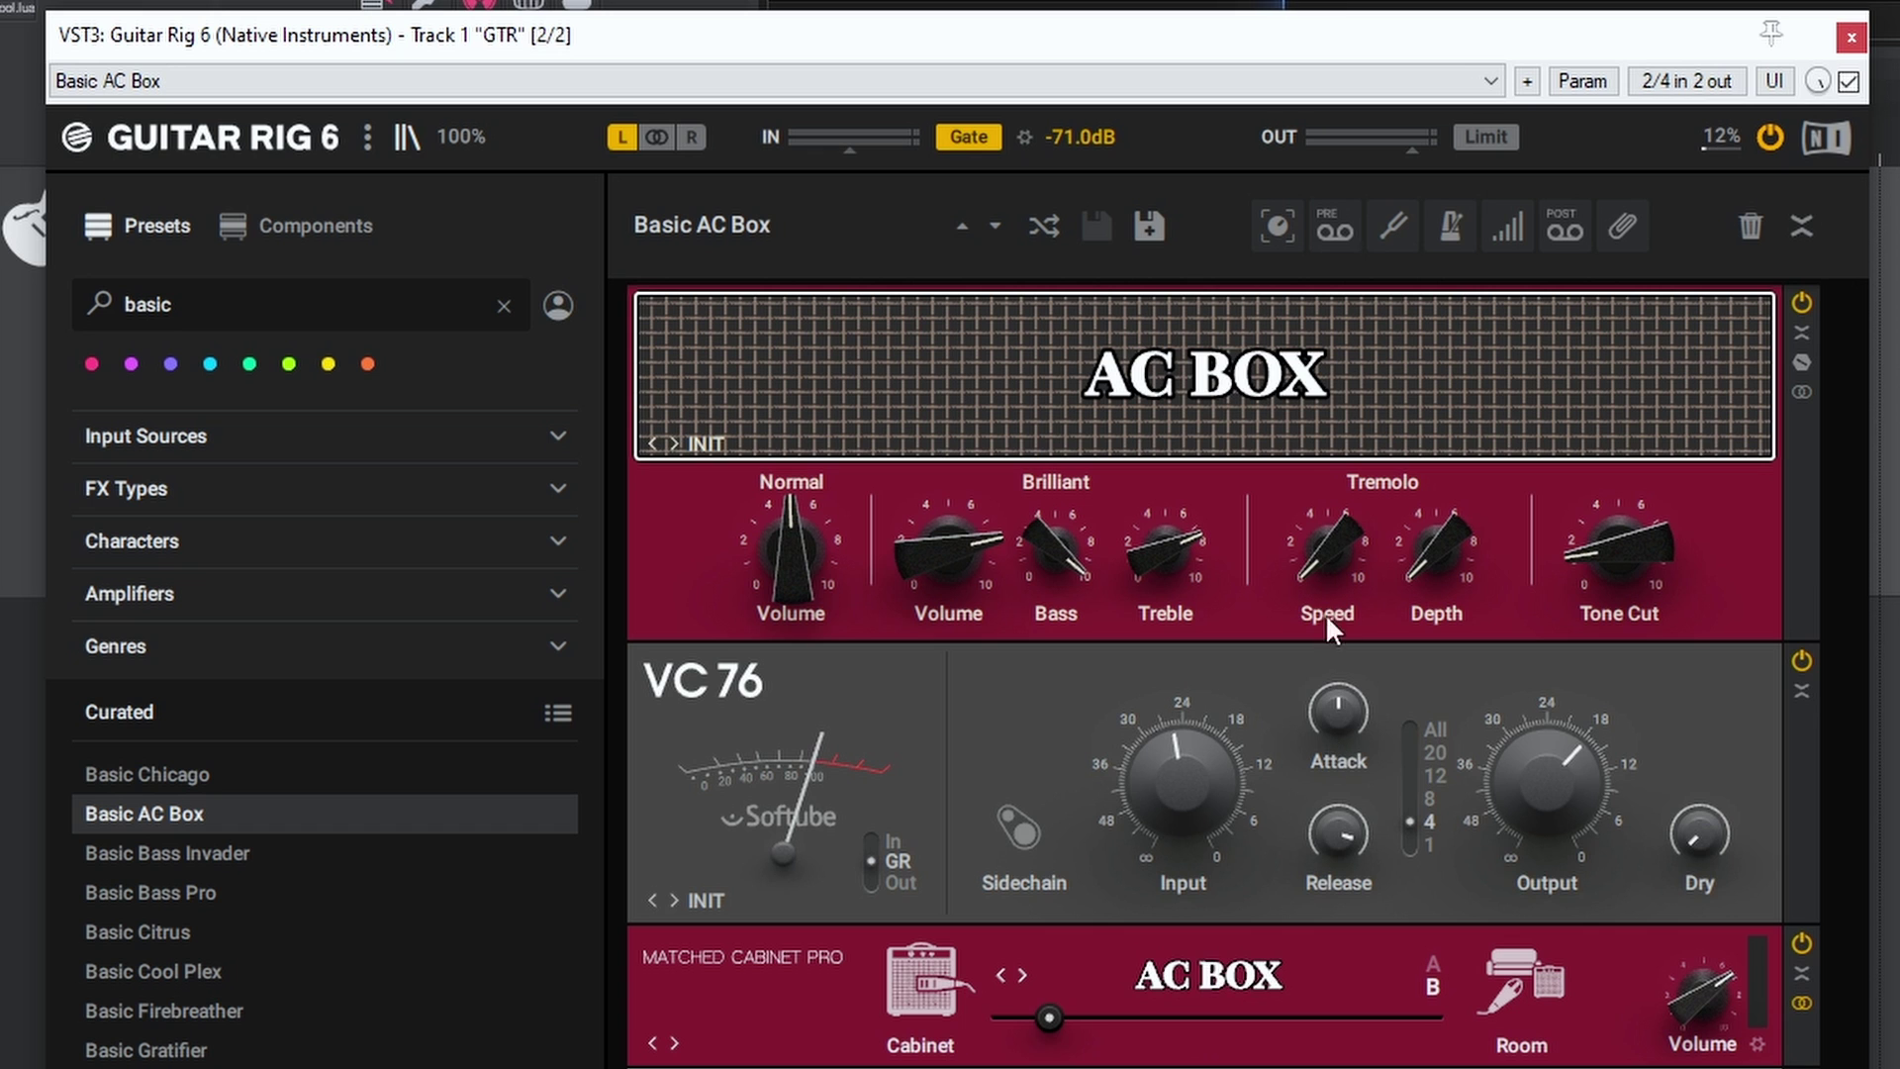
pyautogui.moveTo(1216, 38); pyautogui.dragTo(974, 47)
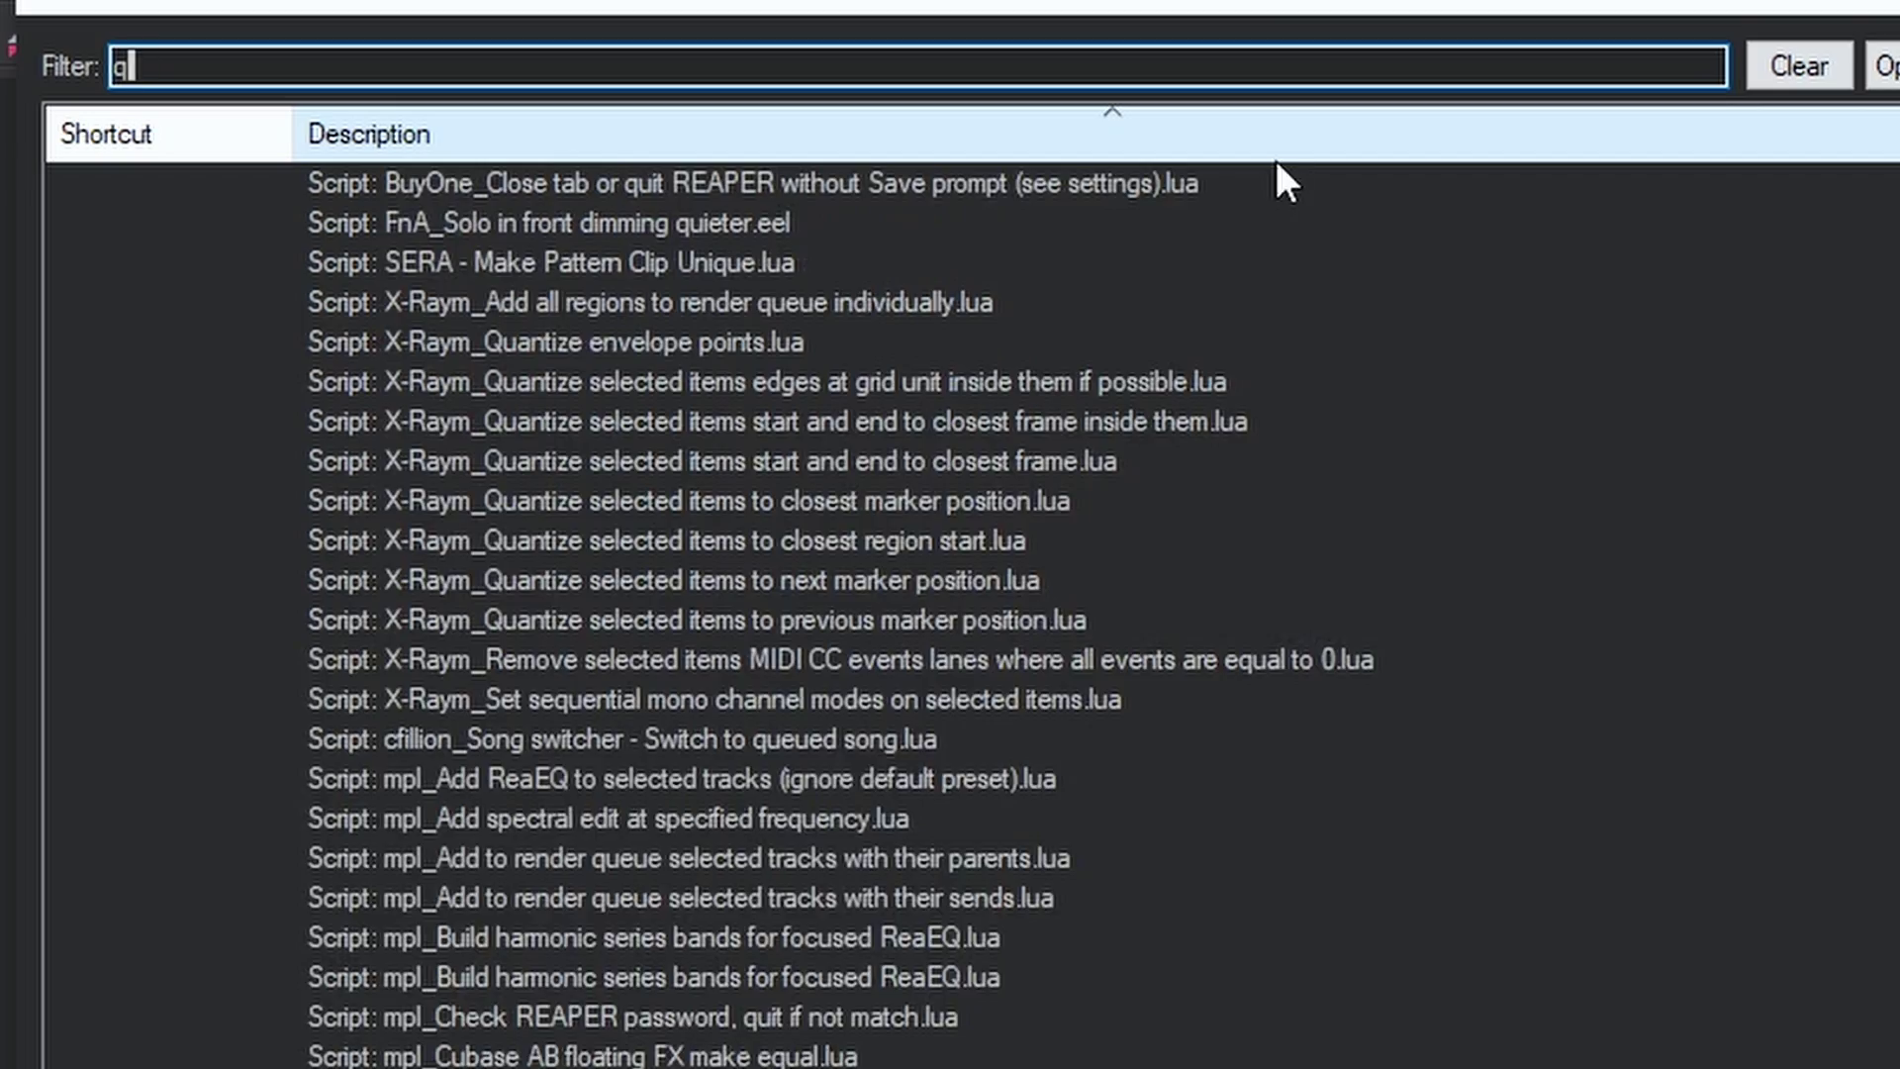
# Filter the Actions list for 'quick add' and run Script: neutronic_Quick Adder 2.lua
pyautogui.write('quick add')
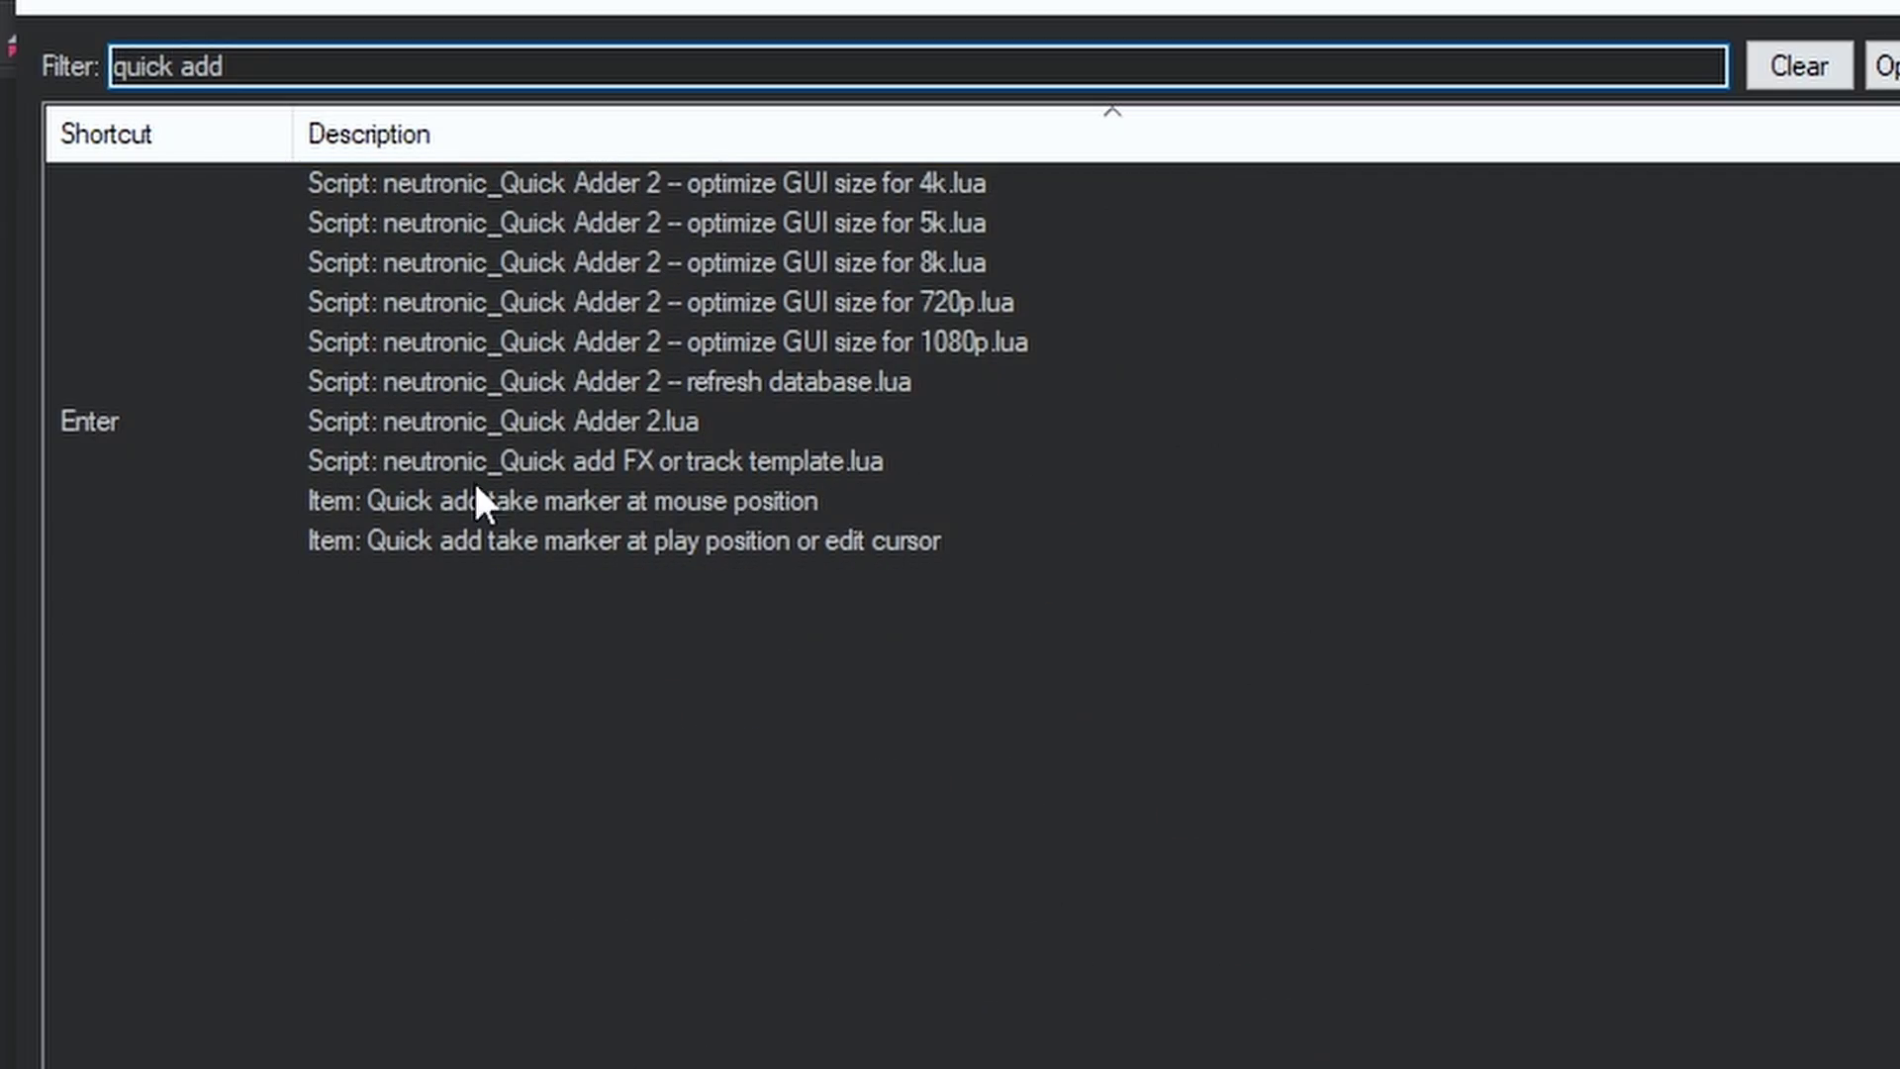
pyautogui.click(507, 434)
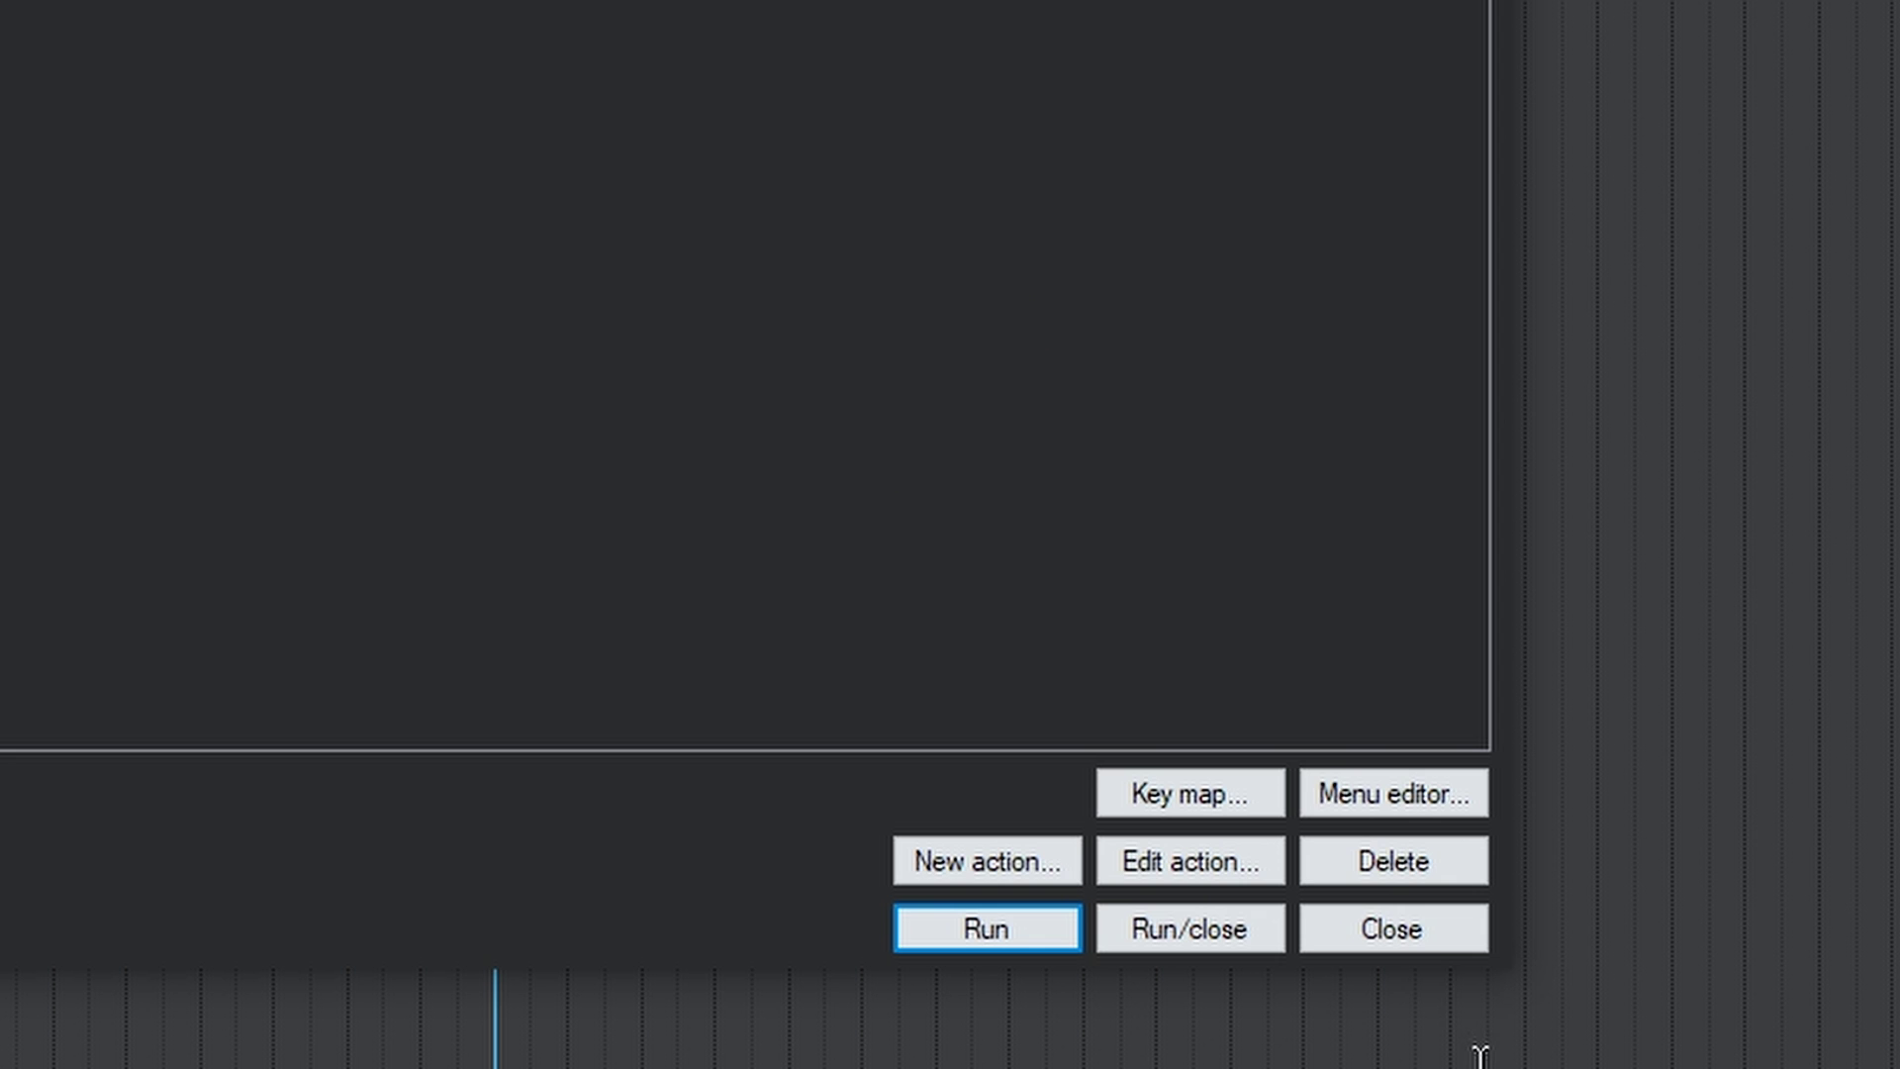
pyautogui.click(1437, 945)
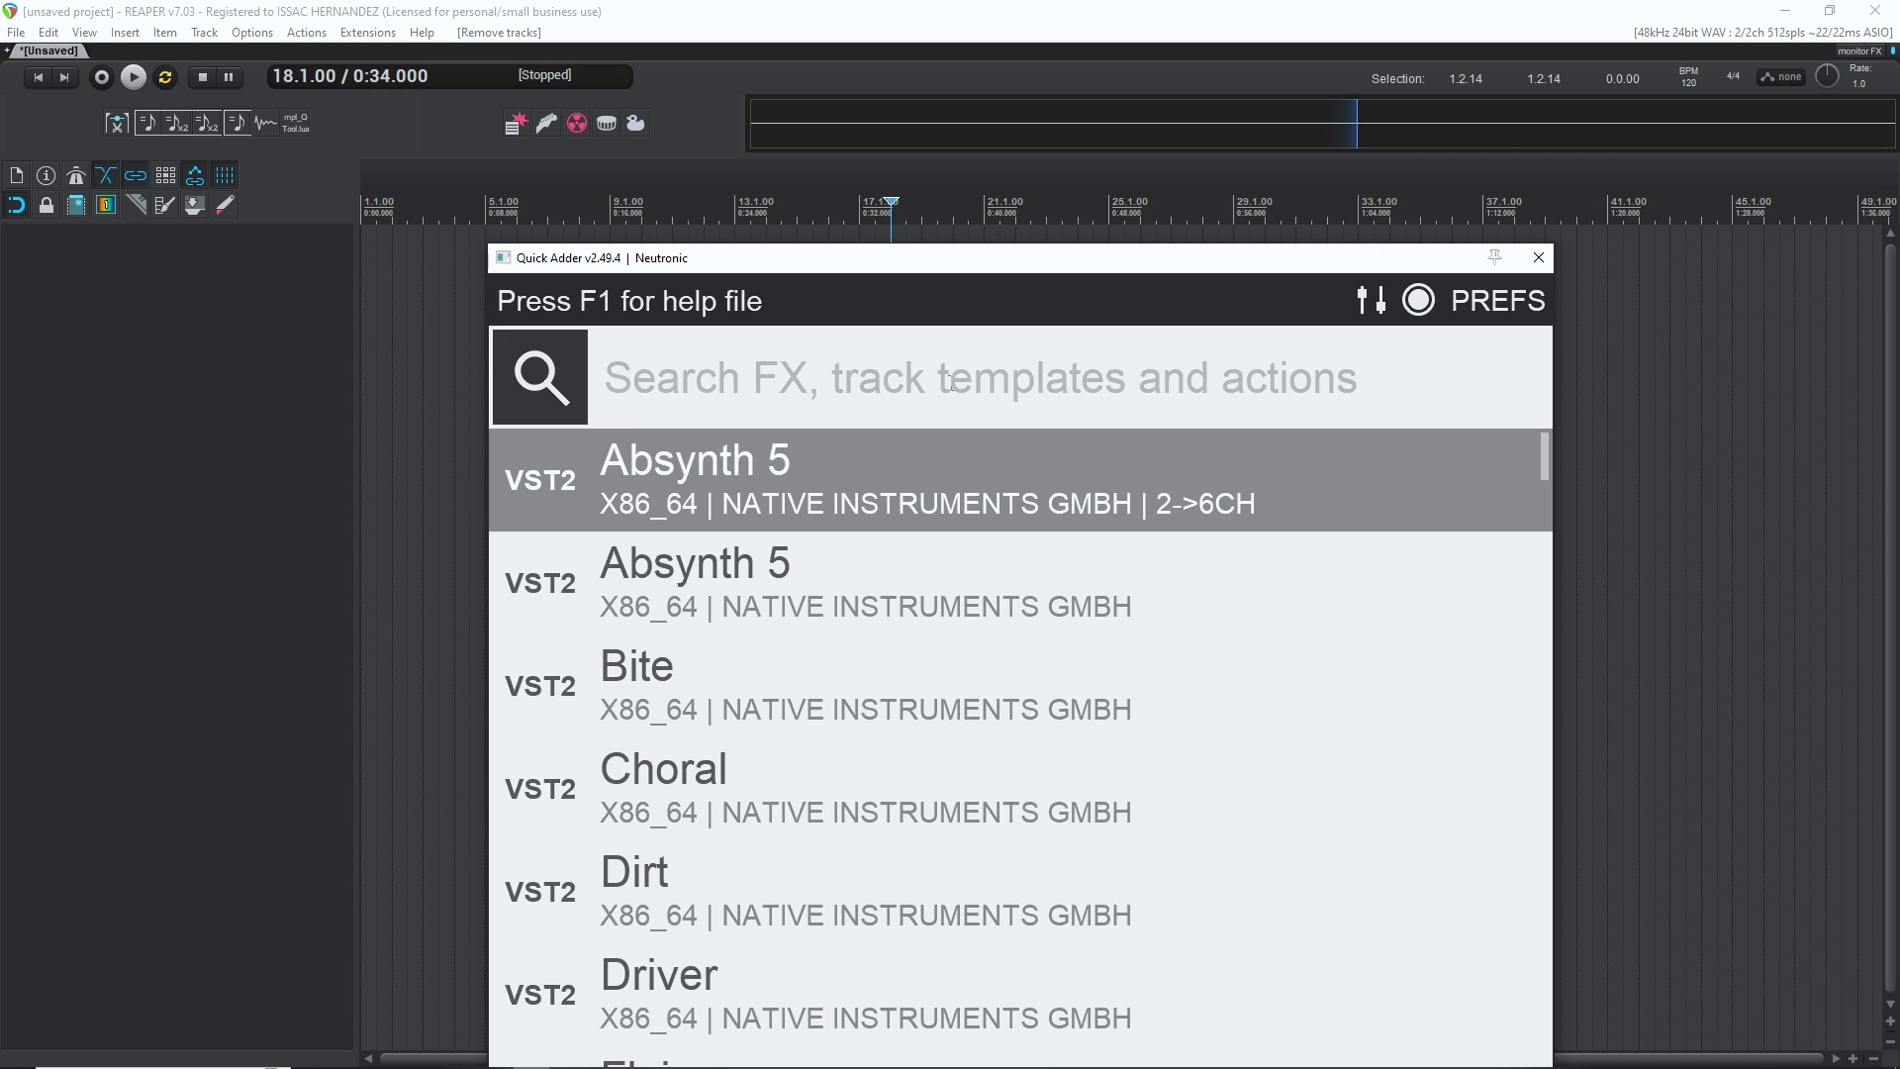
# Search Quick Adder for 'guitar' plugins
pyautogui.write('guitar')
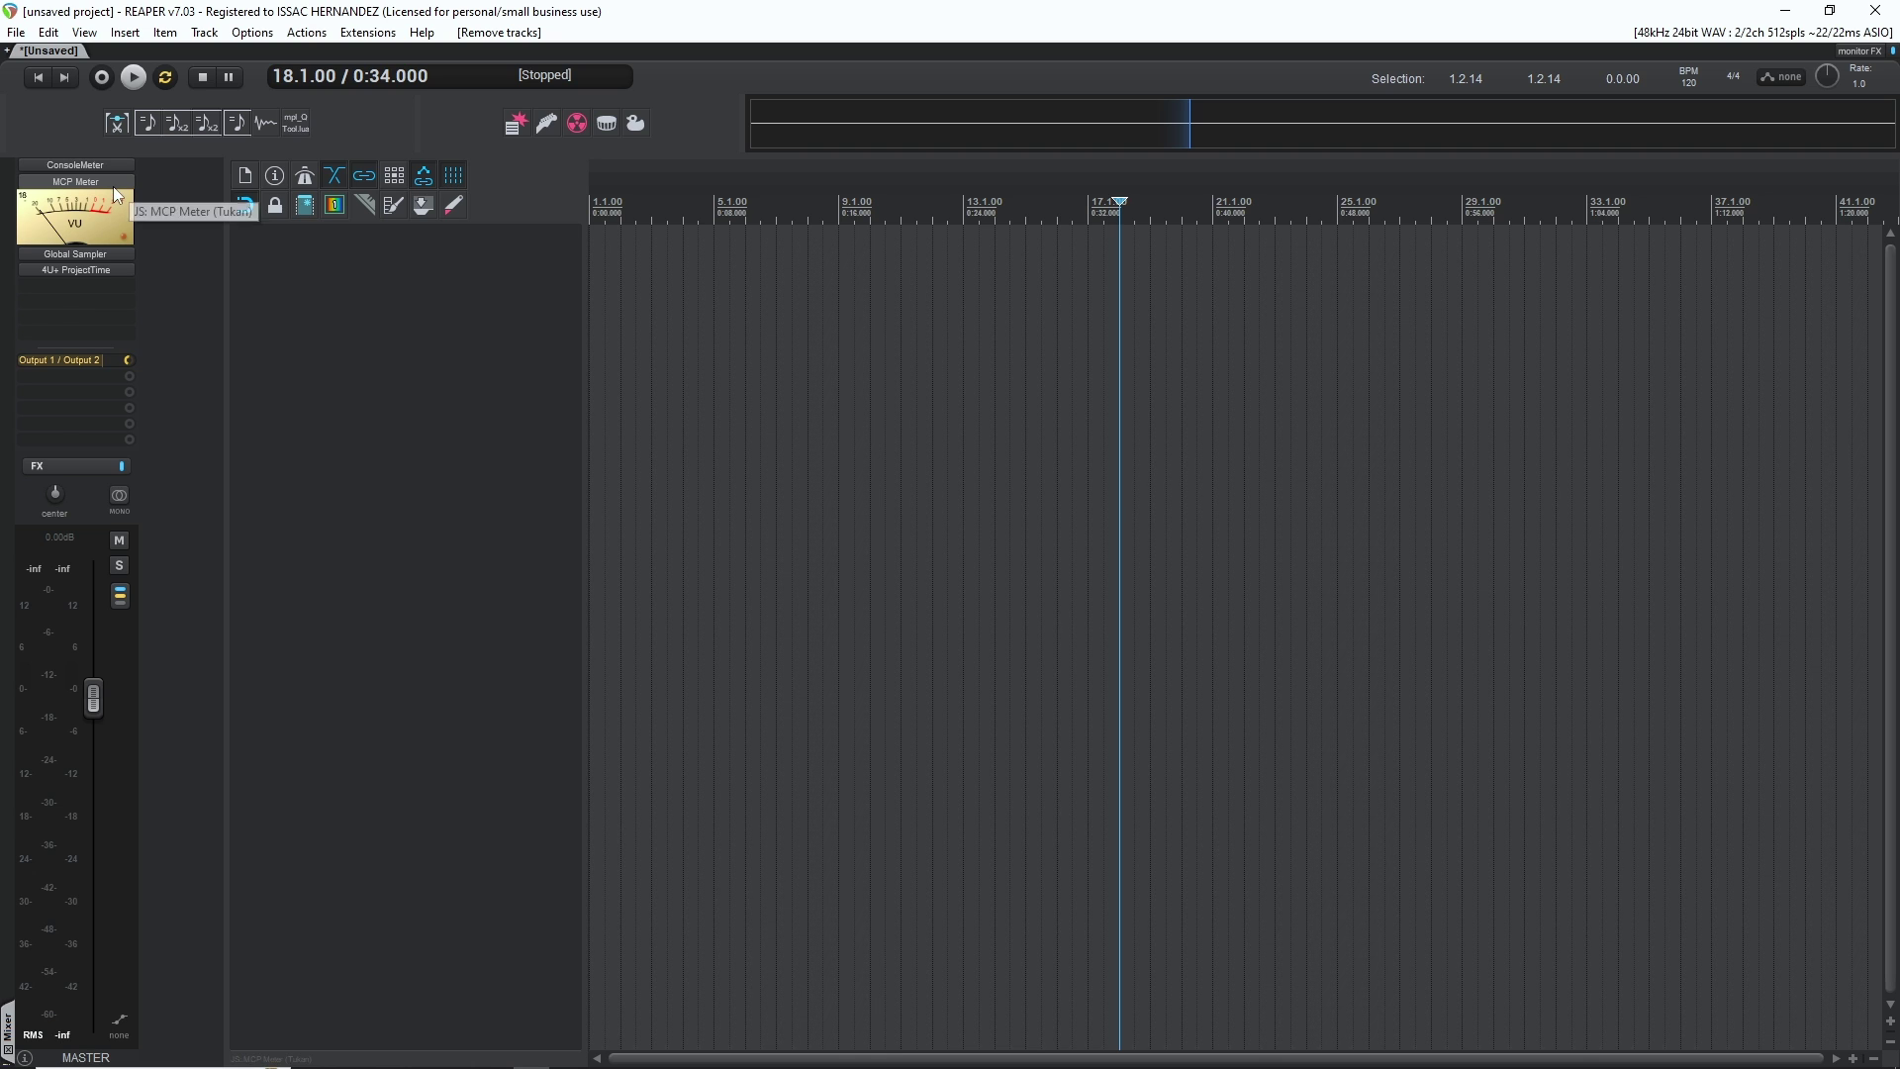
pyautogui.click(96, 160)
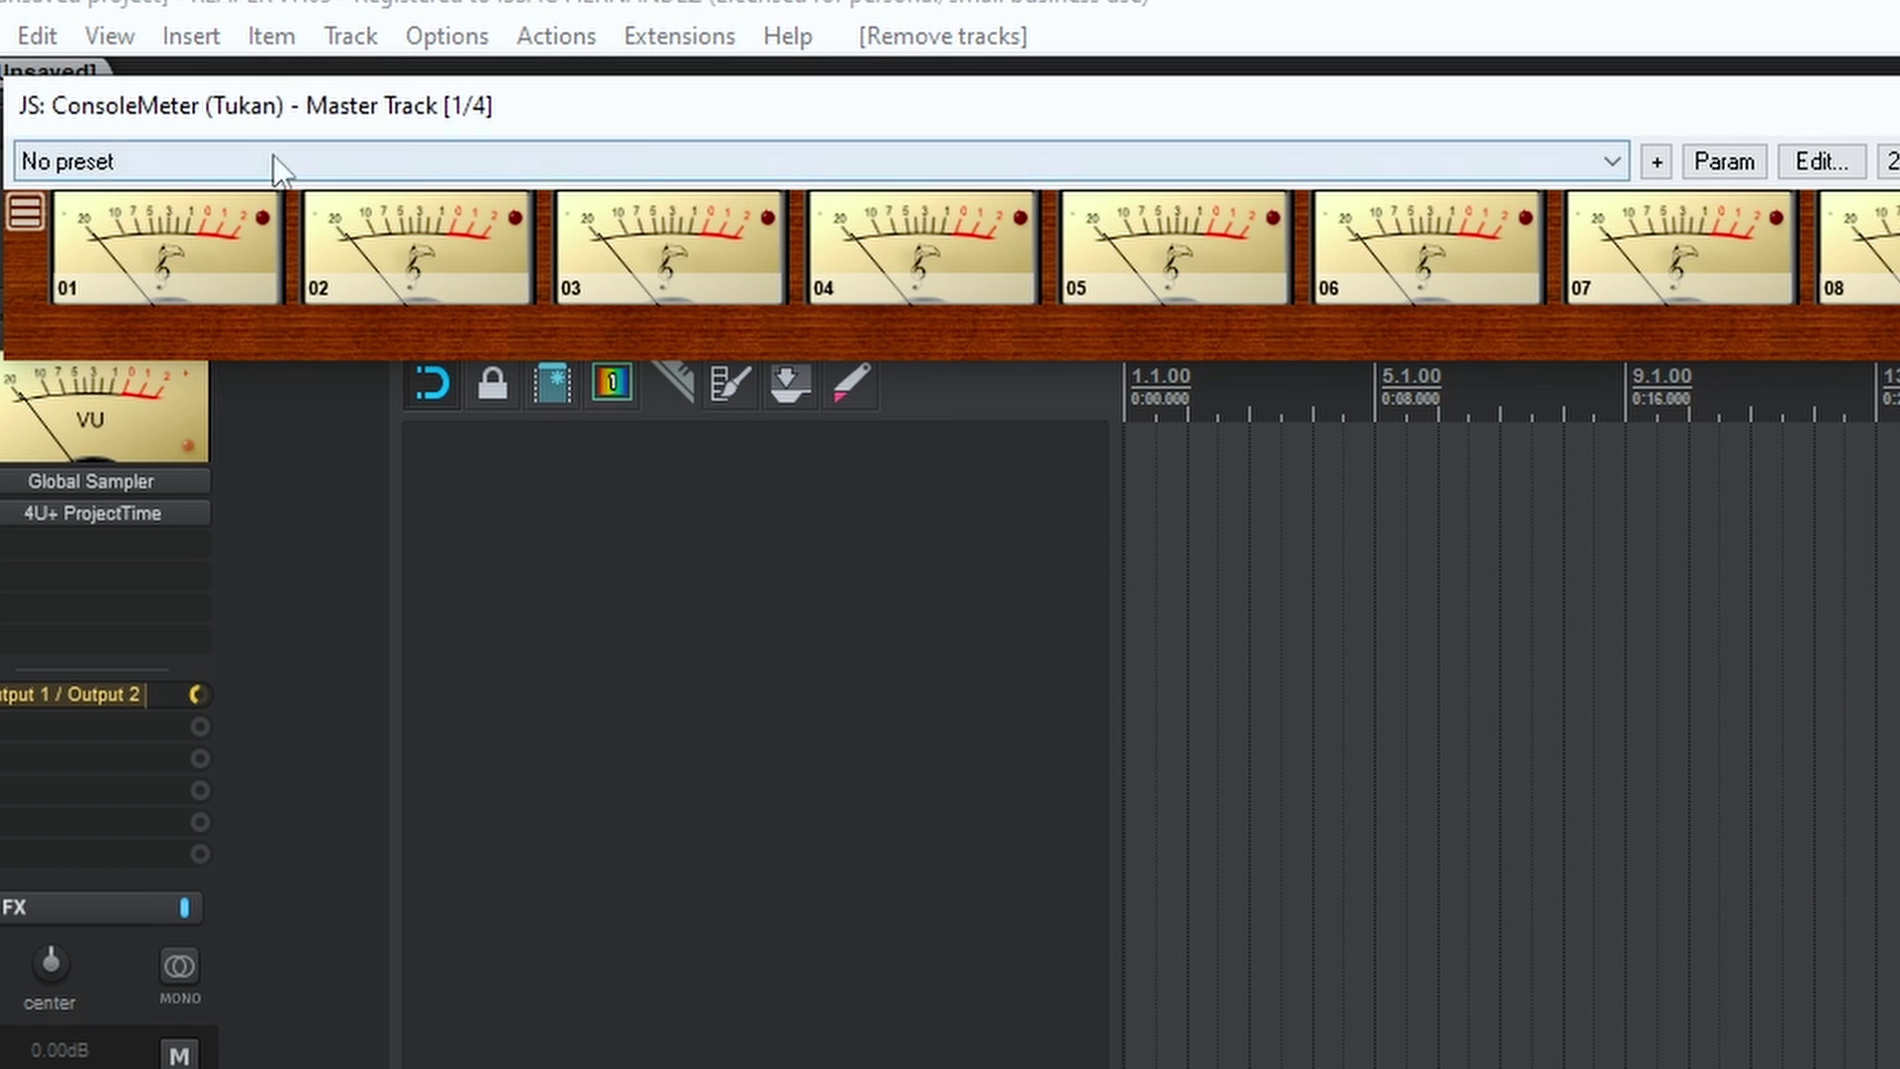
pyautogui.click(1890, 105)
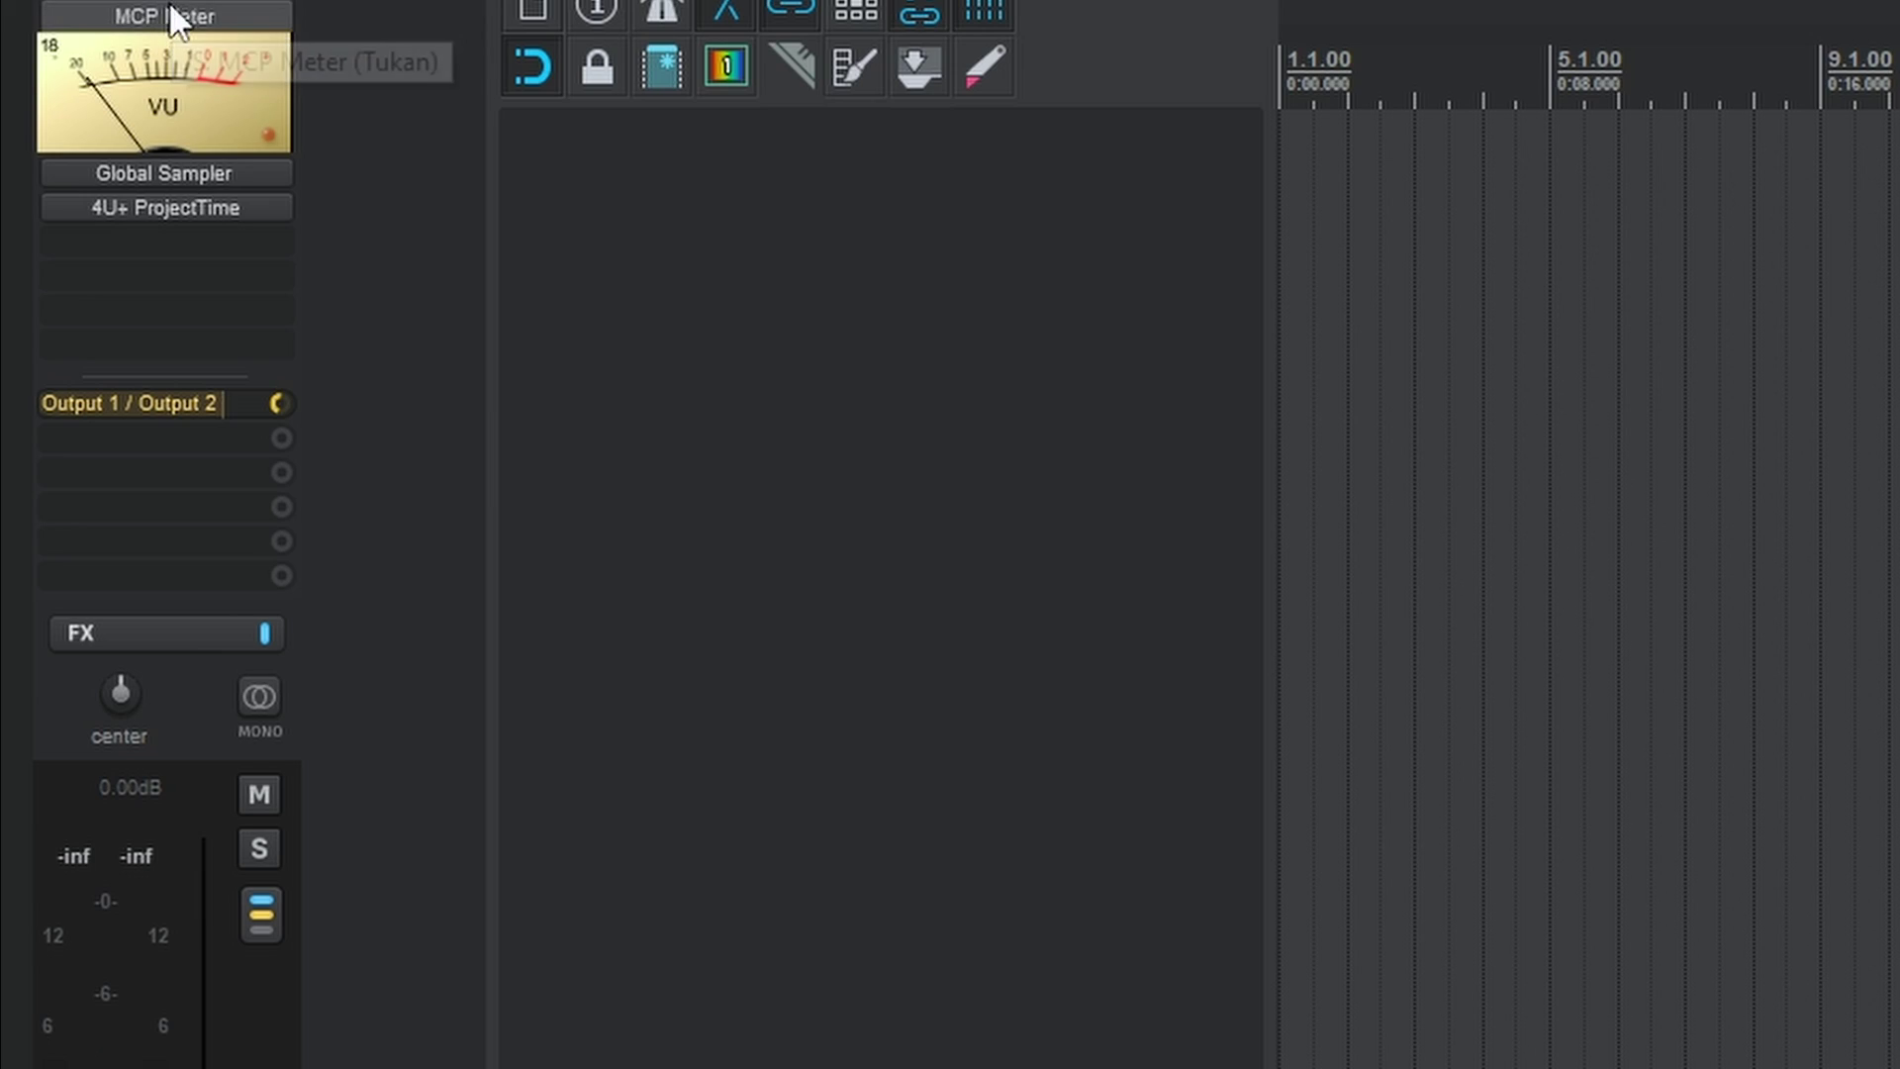
pyautogui.rightClick(151, 10)
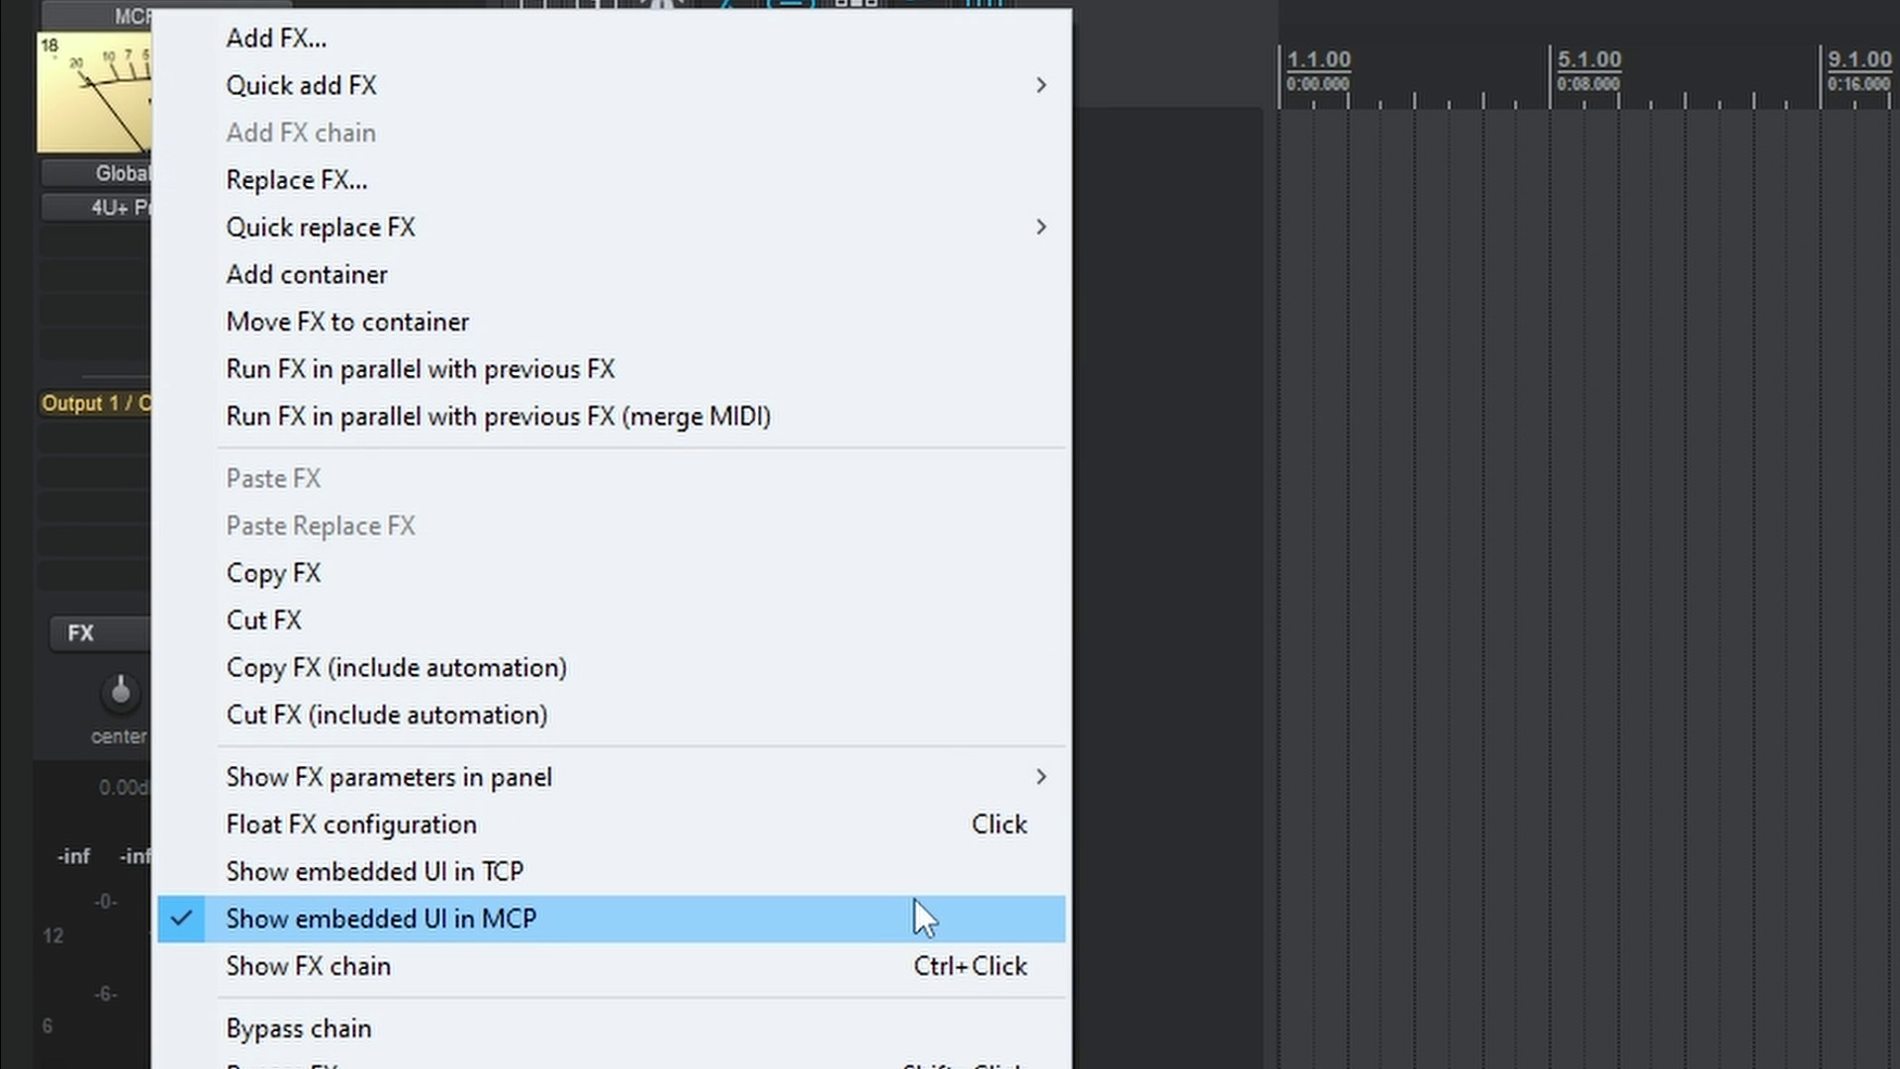
pyautogui.click(1121, 650)
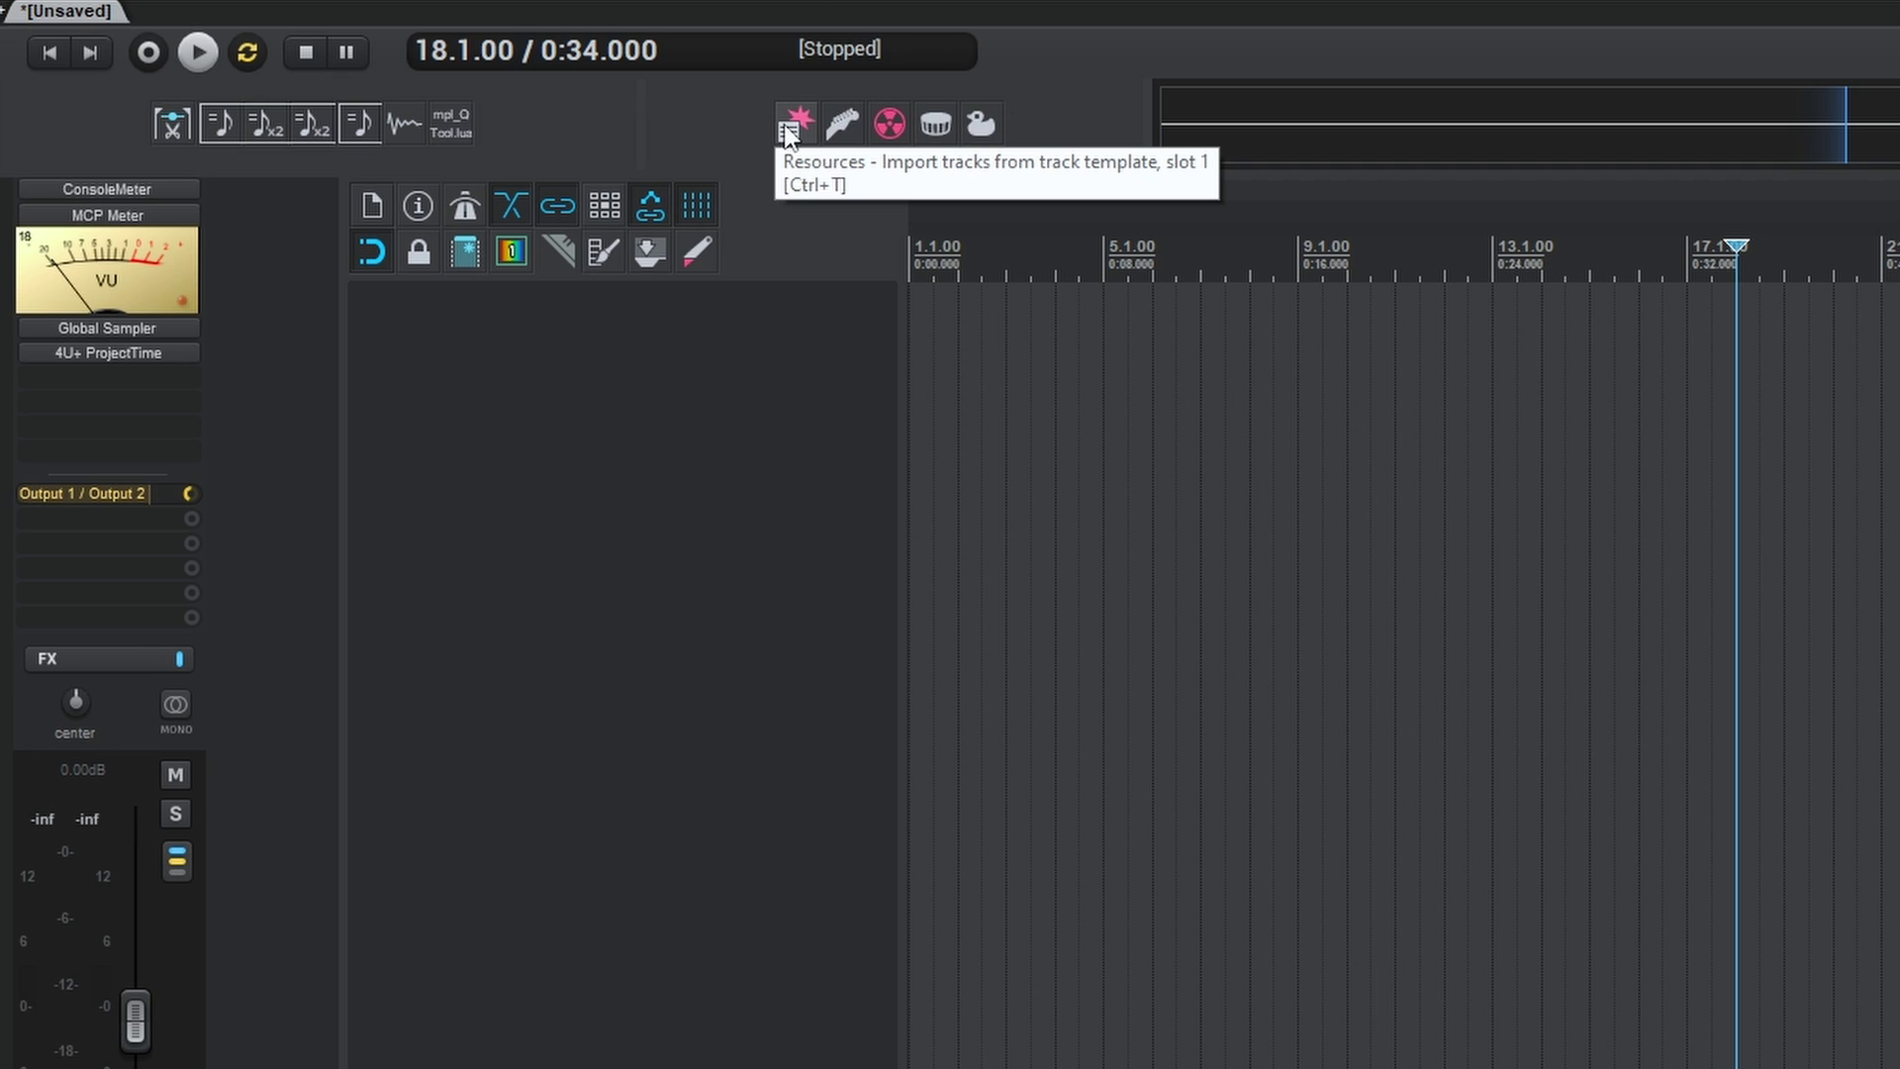
# Add track 1 from template slot 1 with an embedded MCP Meter, and open the master's ConsoleMeter VU display
pyautogui.click(788, 130)
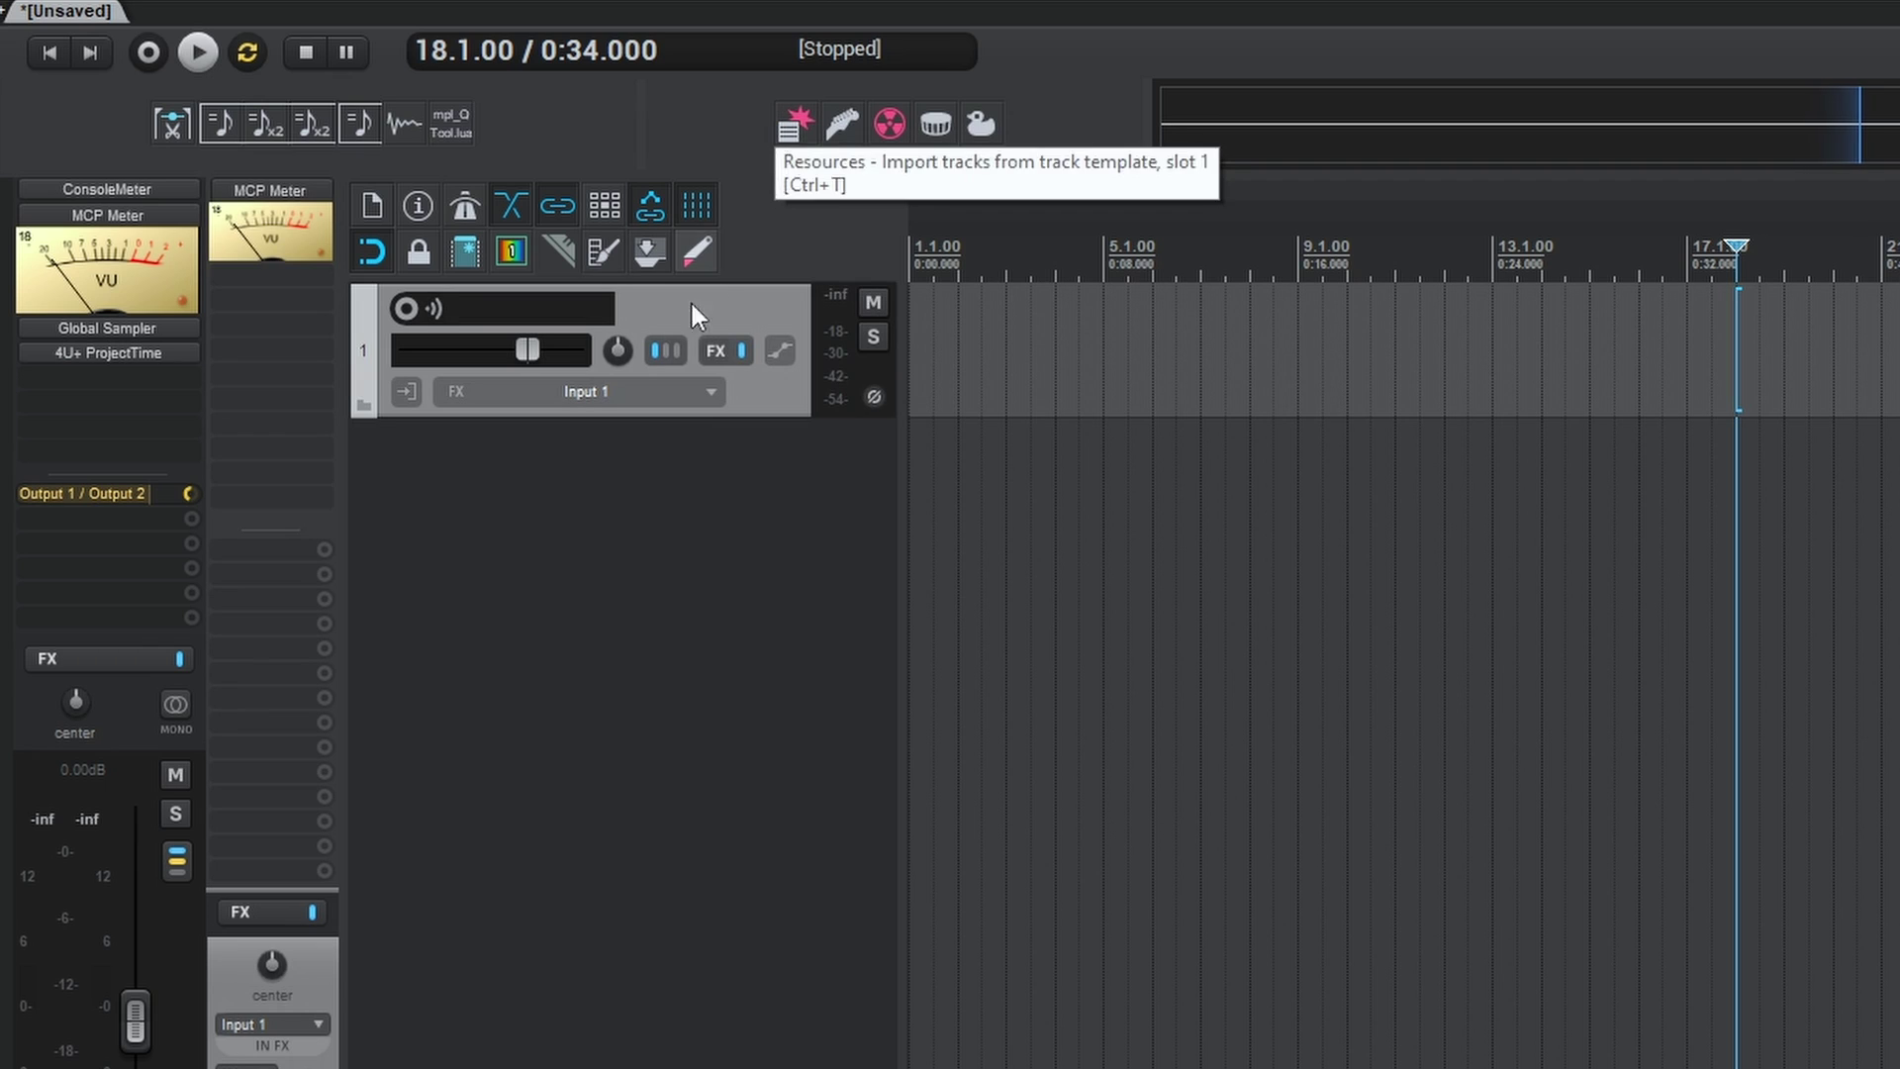
pyautogui.rightClick(312, 188)
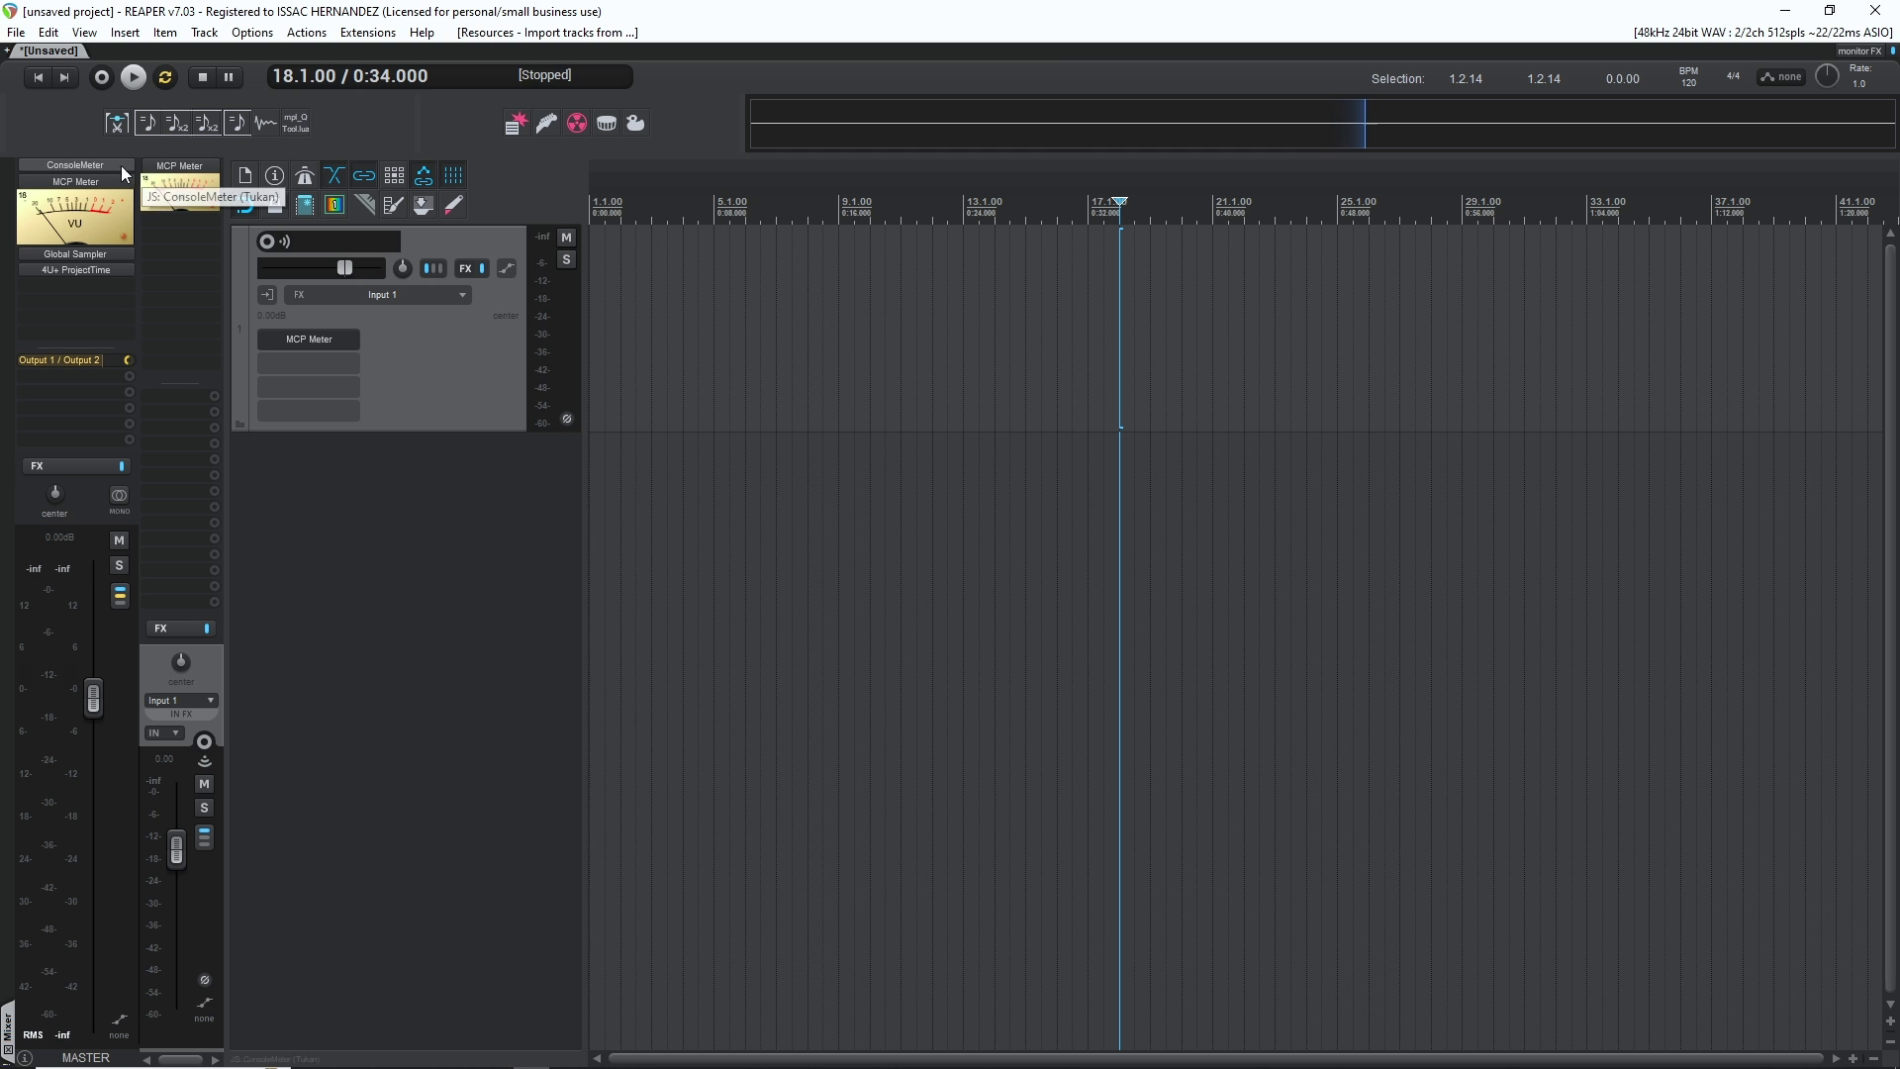
pyautogui.click(106, 189)
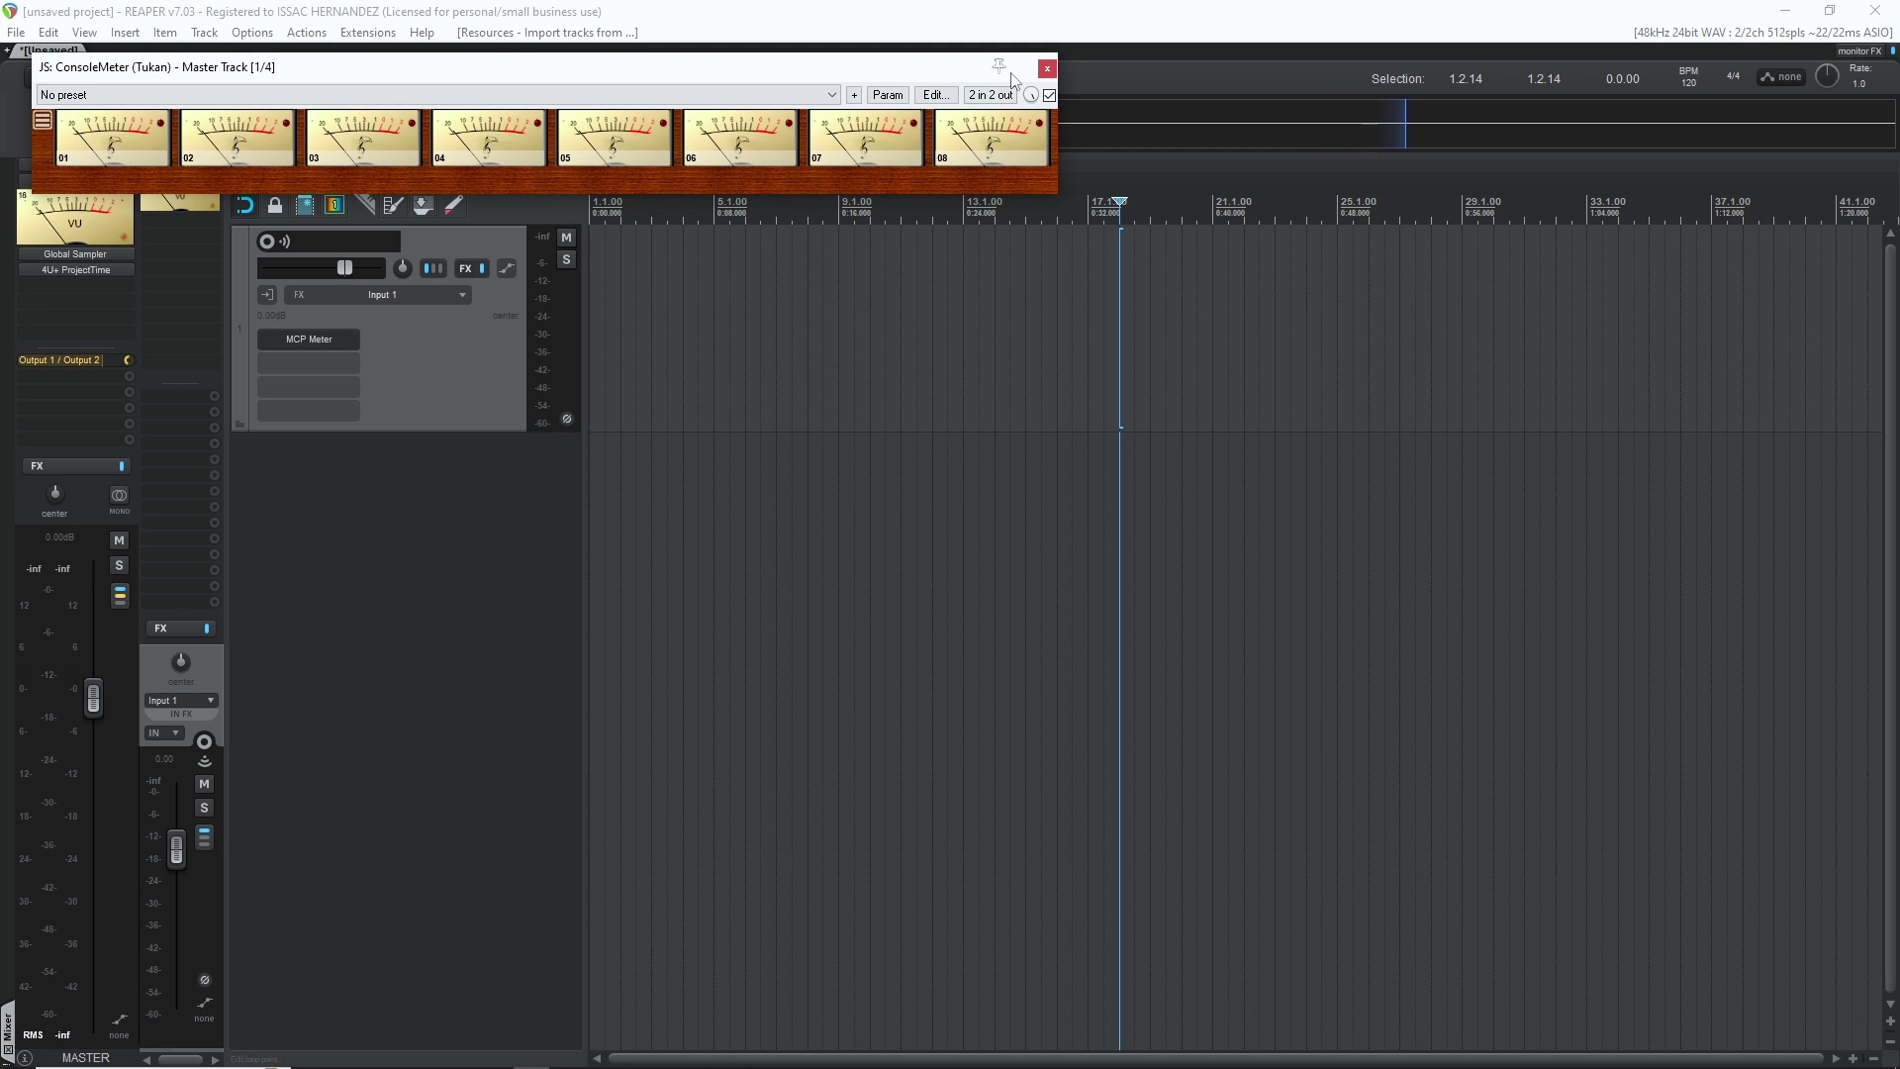